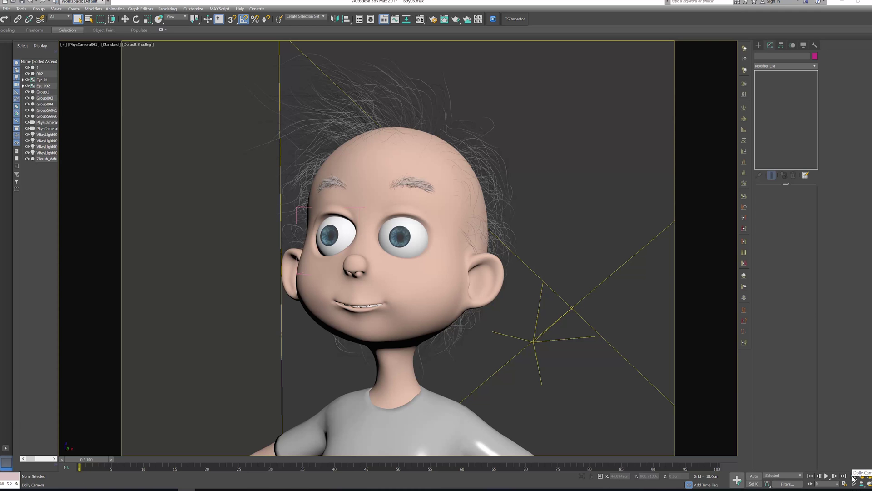
- Frame the whole character in the camera view and hide all lights by category
left_click(854, 477)
left_click_drag(540, 387, 500, 304)
right_click(500, 304)
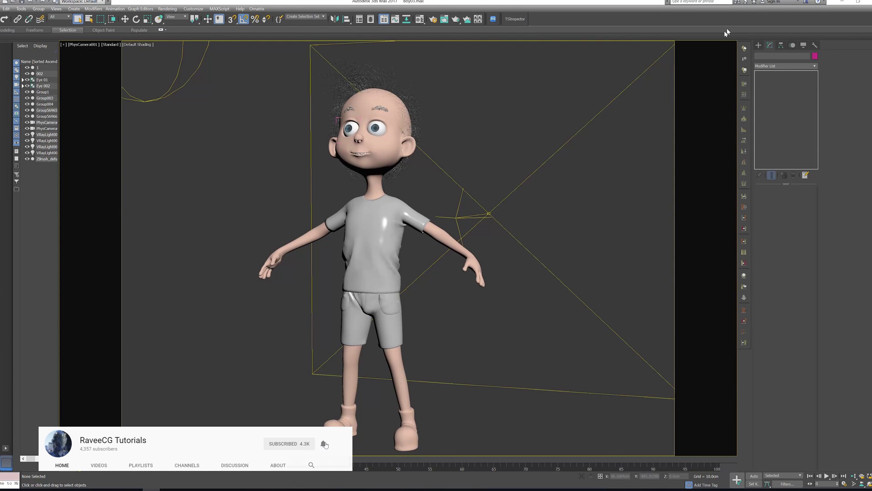
left_click(802, 46)
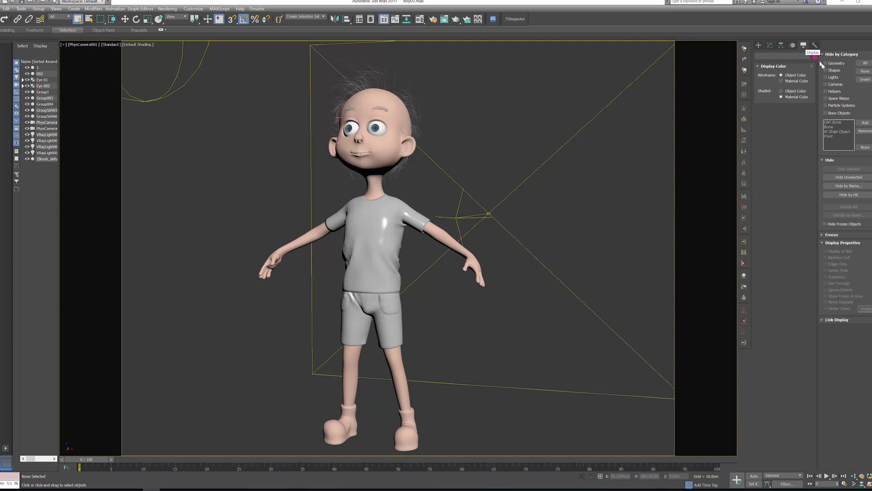
left_click(825, 77)
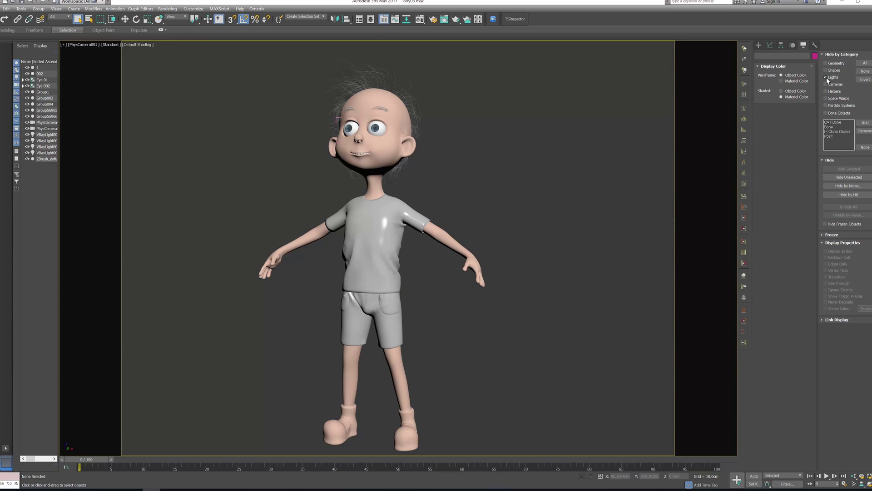
- Display edged faces and attach the T-shirt to the shorts mesh
left_click(391, 320)
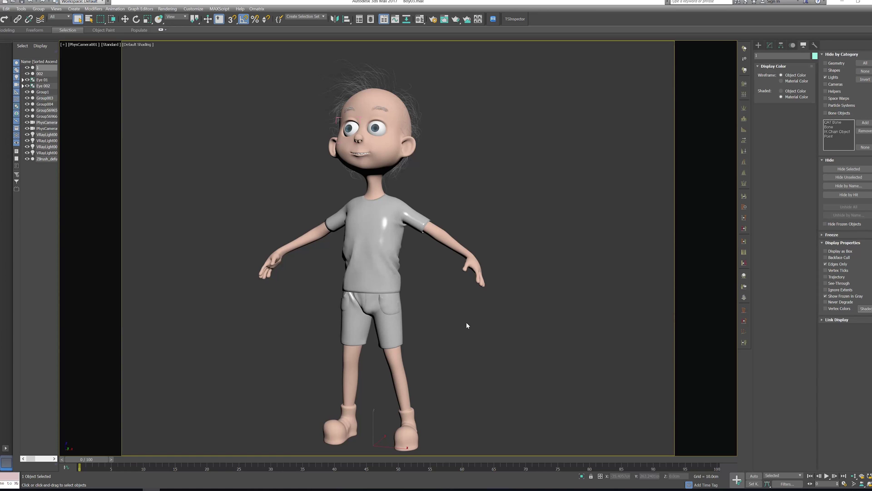
key("F4")
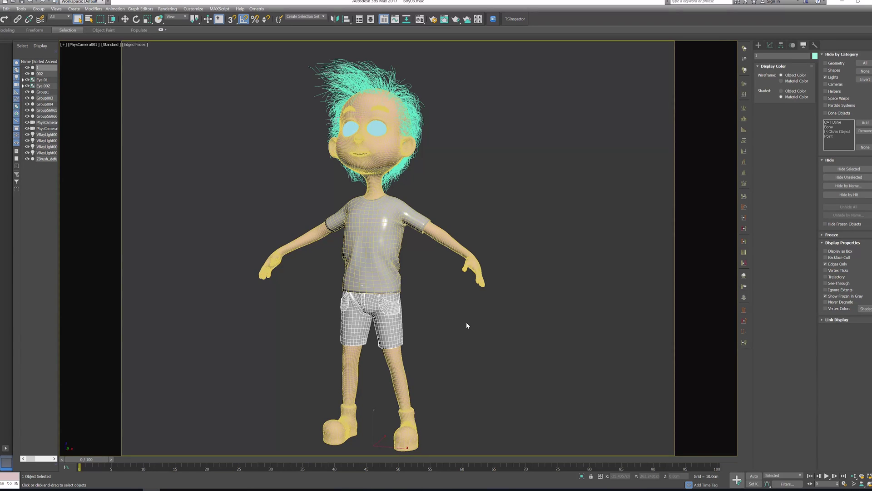
left_click(770, 46)
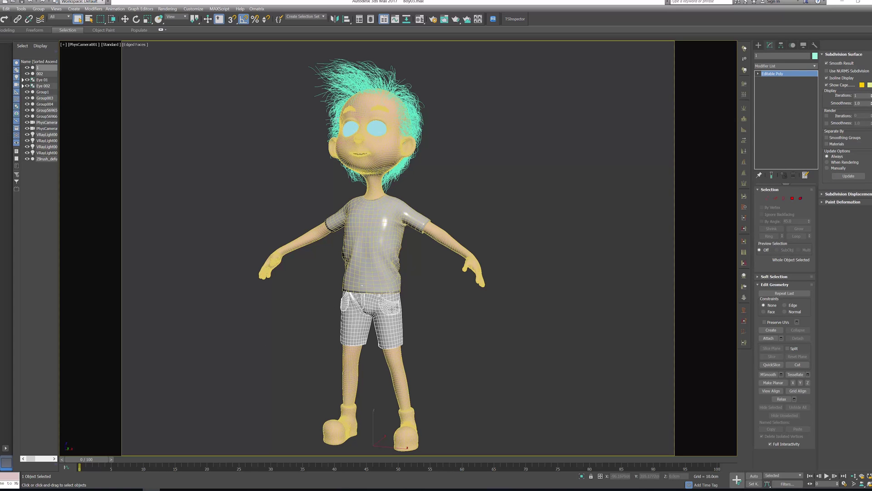
left_click(611, 328)
left_click(381, 307)
left_click(768, 338)
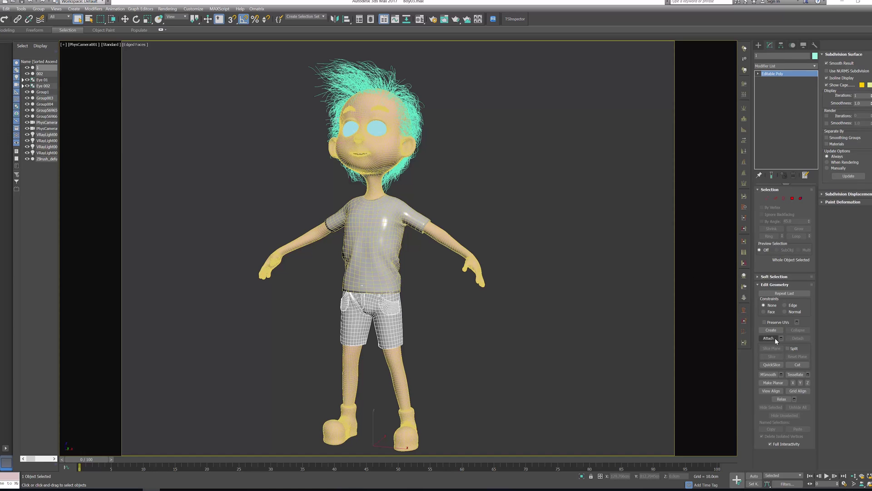
left_click(393, 268)
key("w")
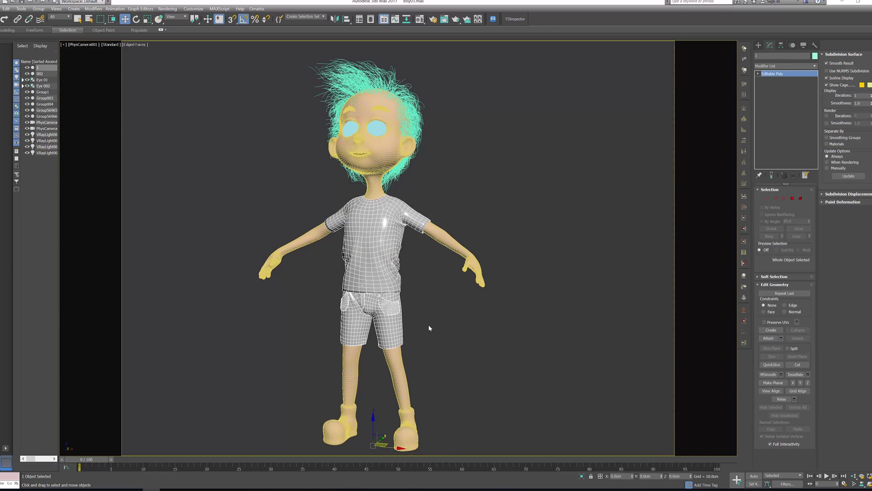
- Isolate the combined clothing mesh and apply an Unwrap UVW modifier to it
key("alt+q")
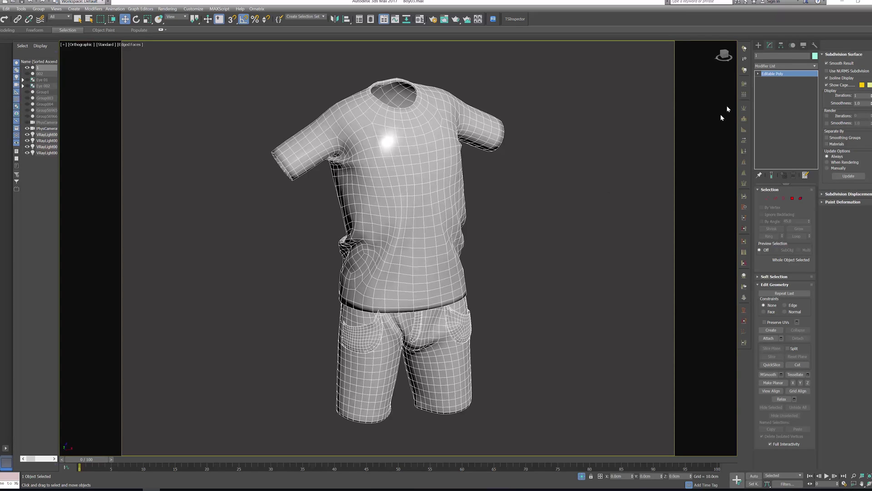
left_click(814, 67)
scroll(787, 309, "down", 3)
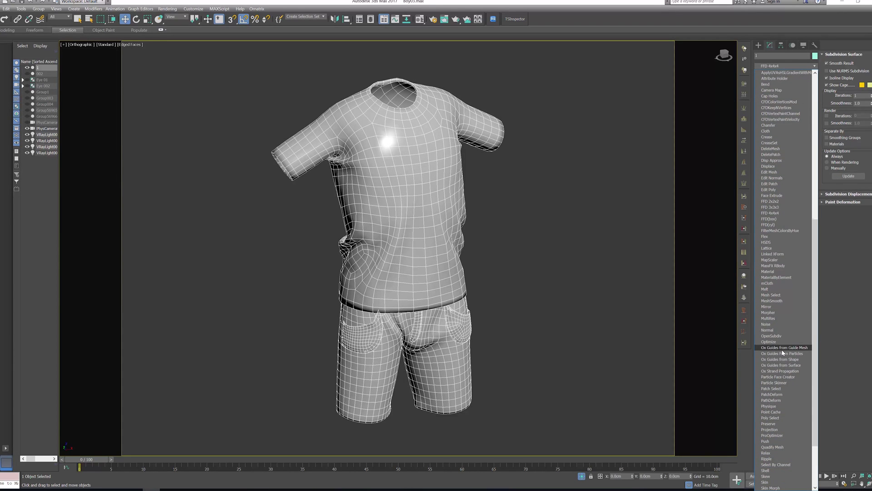
key("u")
left_click(775, 411)
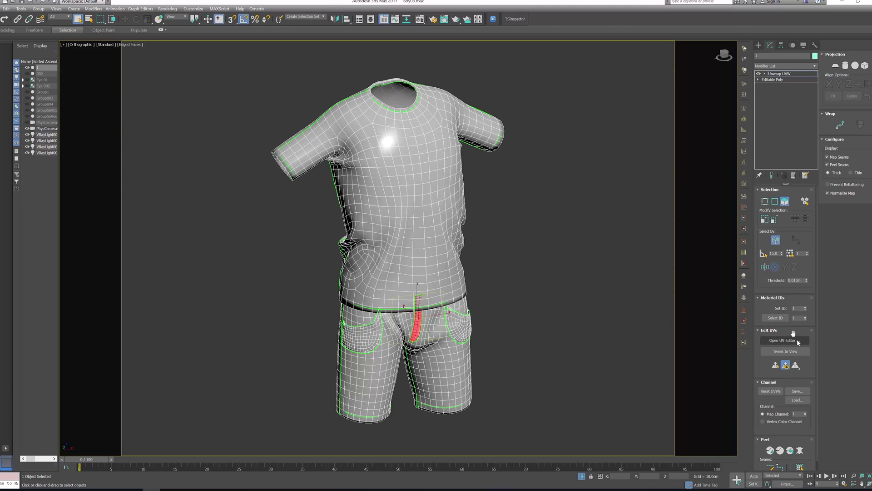
- Open the clothing's UV layout in the UV editor and maximize the editor window
left_click(797, 340)
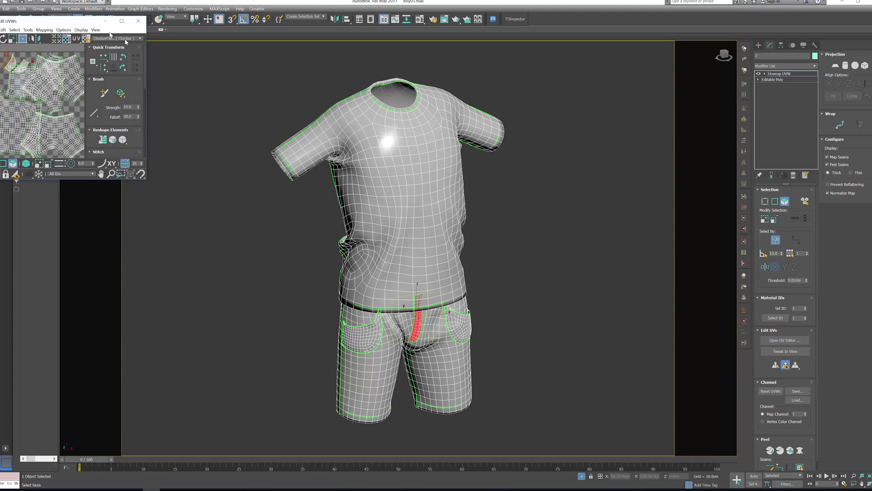
left_click_drag(66, 24, 290, 93)
double_click(290, 93)
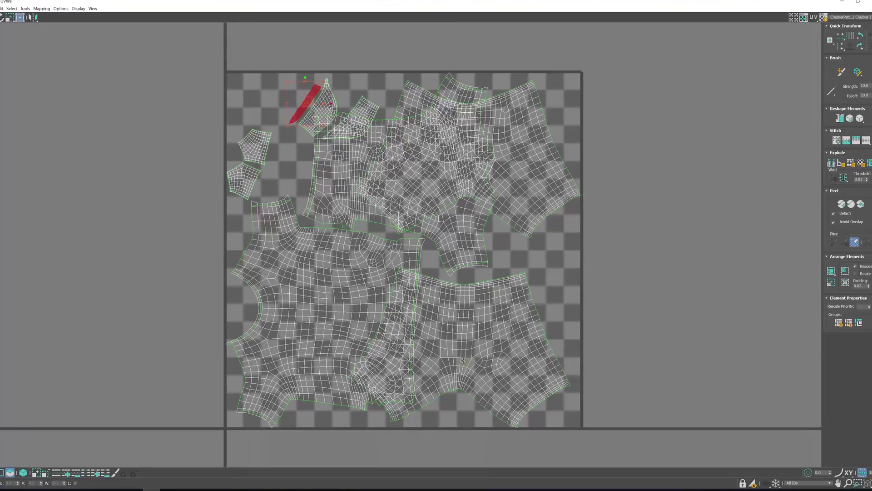
- Turn on selection by UV element and move both T-shirt shells out of the UV tile to its left
middle_click_drag(479, 367, 500, 346)
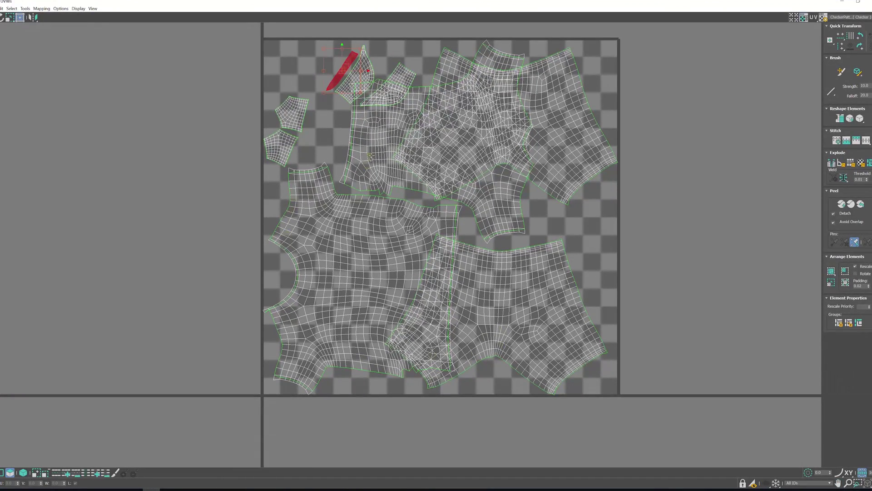
middle_click_drag(371, 156, 338, 191)
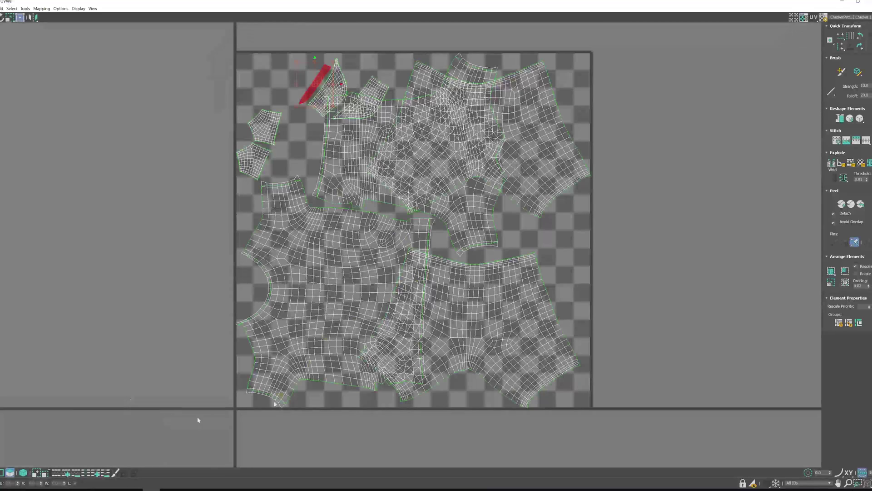
left_click(25, 474)
left_click(352, 320)
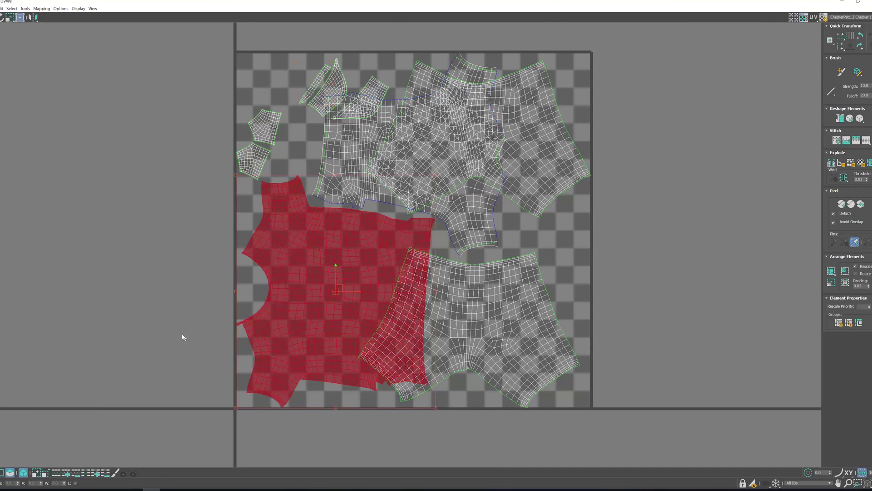
middle_click_drag(273, 323, 315, 335)
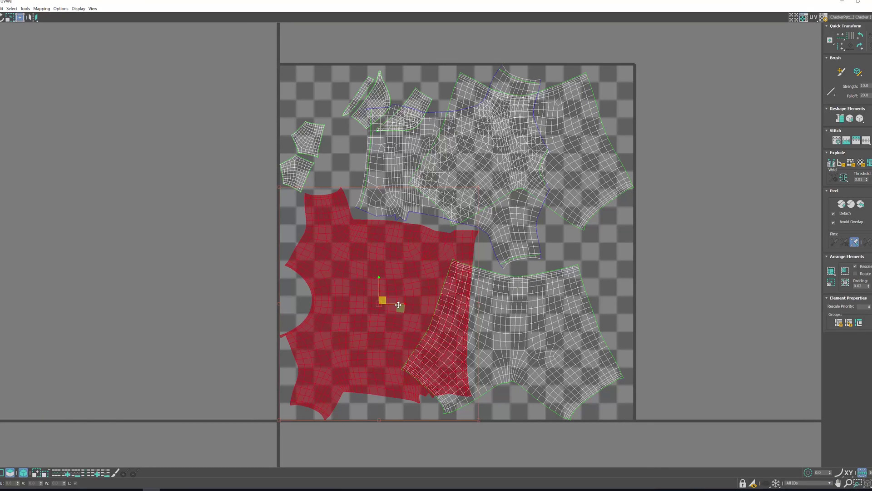
left_click_drag(398, 305, 99, 320)
middle_click_drag(188, 231, 293, 257)
left_click(492, 186)
scroll(493, 187, "down", 3)
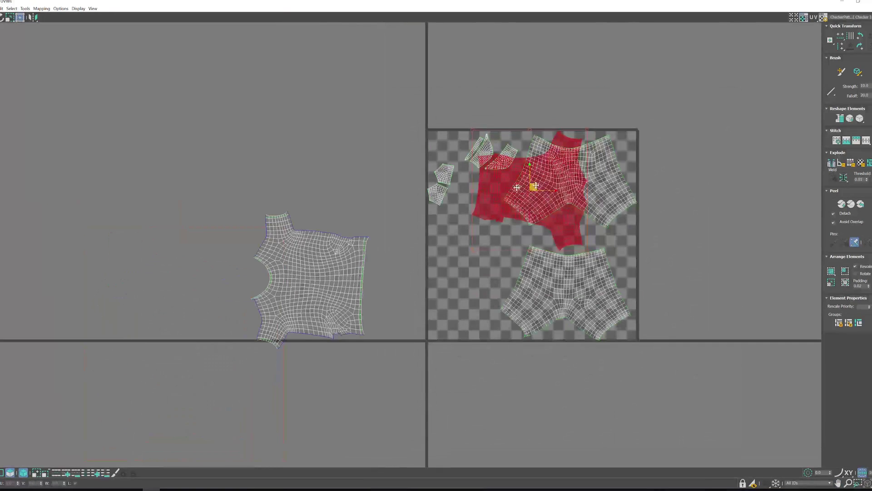
left_click_drag(533, 184, 319, 158)
- Move the two large shorts shells together out of the UV tile to its right
middle_click_drag(540, 180, 450, 183)
left_click(452, 184)
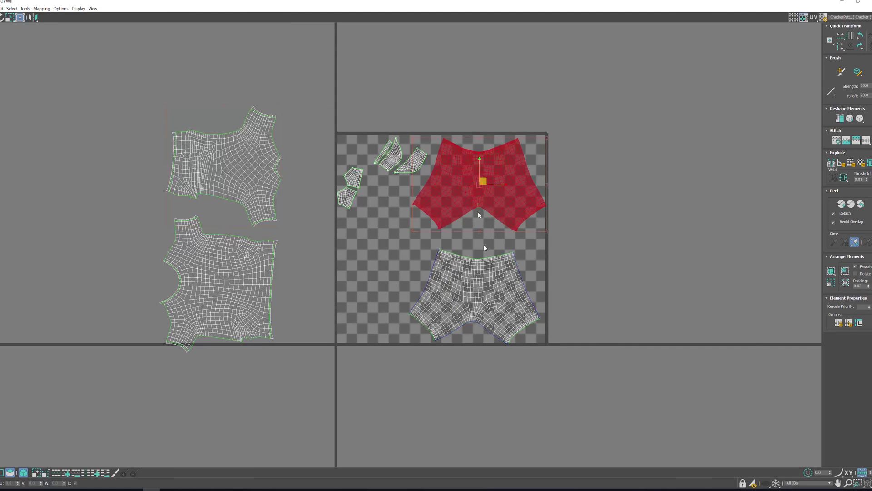
left_click(484, 264, "ctrl")
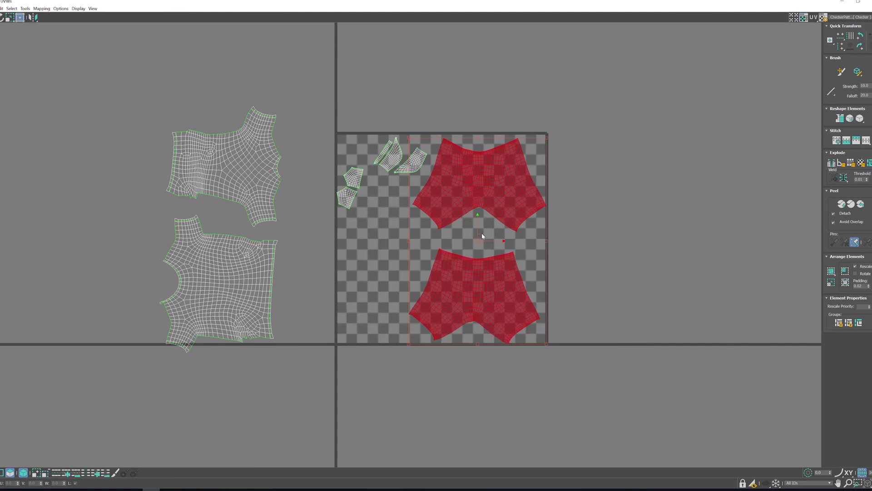
left_click_drag(481, 238, 652, 222)
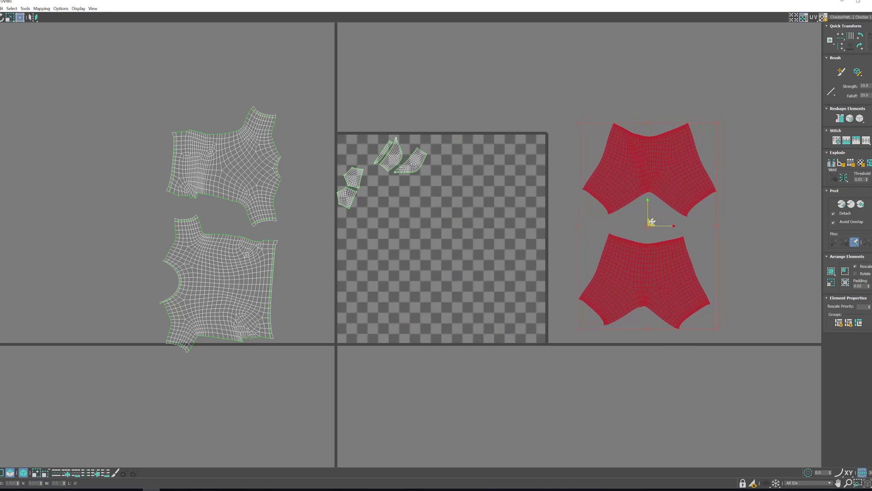
- Move the group of small pocket and trim shells out of the UV tile to just above it
left_click_drag(419, 222, 338, 142)
left_click_drag(353, 177, 387, 85)
left_click(417, 203)
middle_click_drag(365, 163, 364, 187)
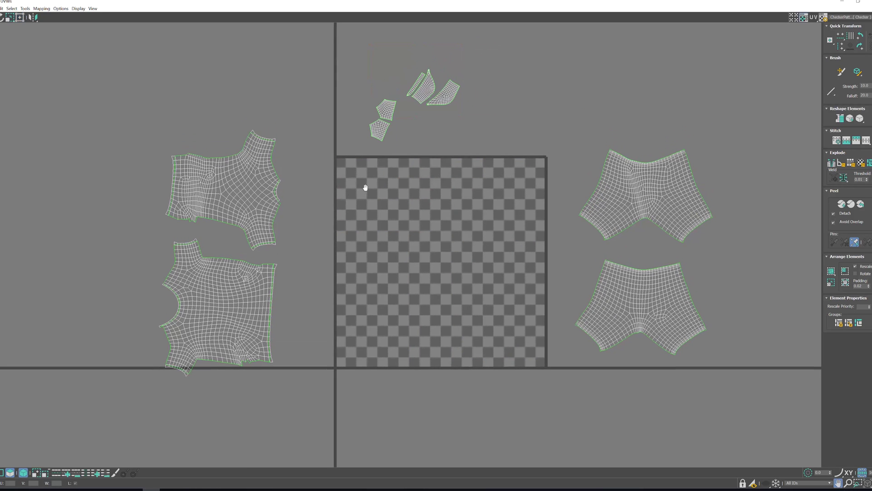
- Move both T-shirt shells together back over the left half of the UV tile
left_click(220, 194)
left_click(224, 295, "ctrl")
left_click_drag(233, 253, 402, 247)
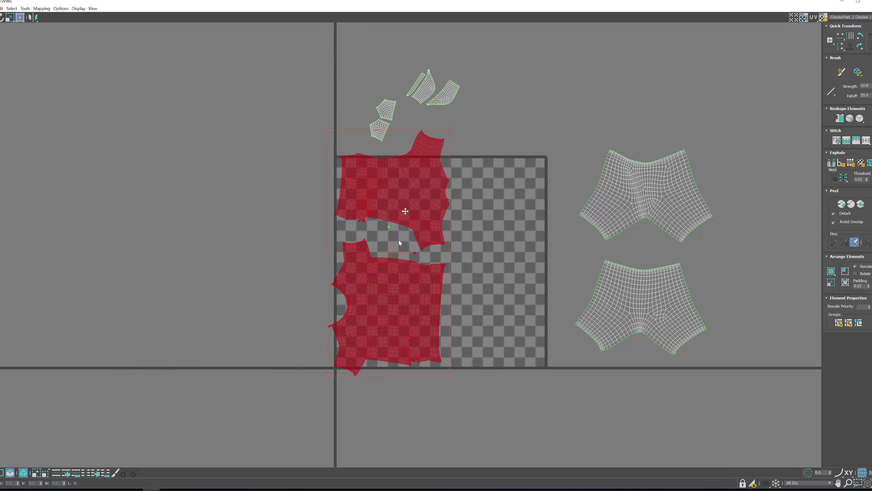
- Rotate the two T-shirt shells individually so that each stands upright with its neckline at the top
left_click_drag(389, 129, 273, 224)
key("ctrl+z")
left_click(391, 169)
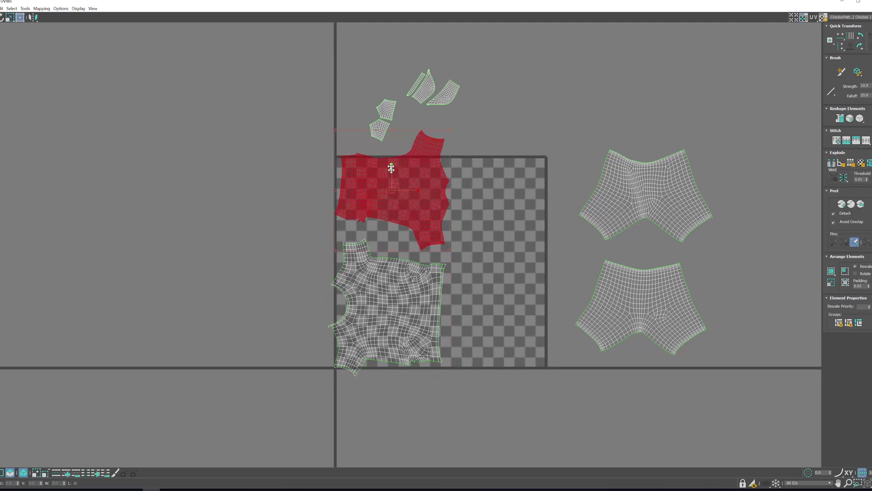
left_click_drag(392, 128, 341, 191)
left_click(393, 291)
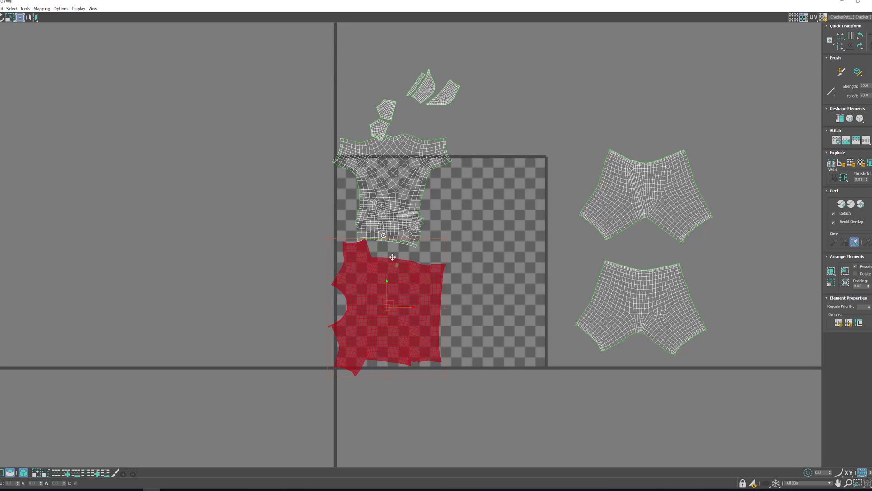
left_click_drag(386, 238, 431, 305)
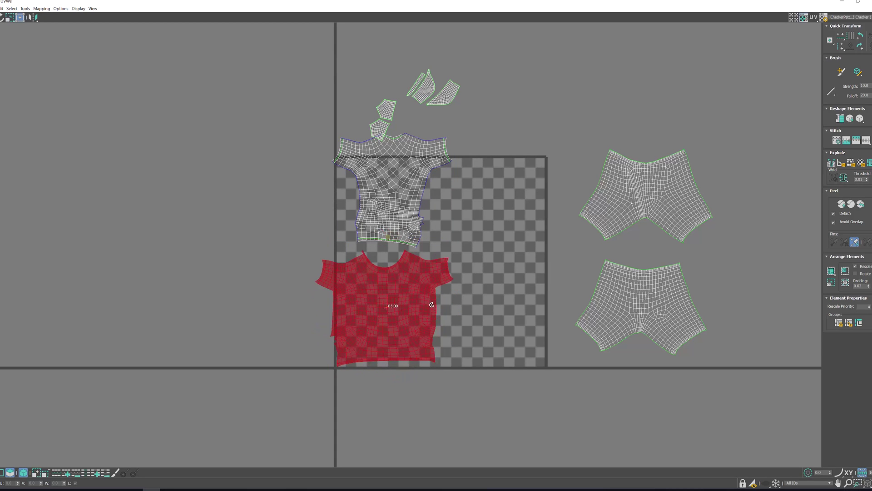
- Scale both T-shirt shells down uniformly and position them inside the left half of the UV tile
left_click(409, 226, "ctrl")
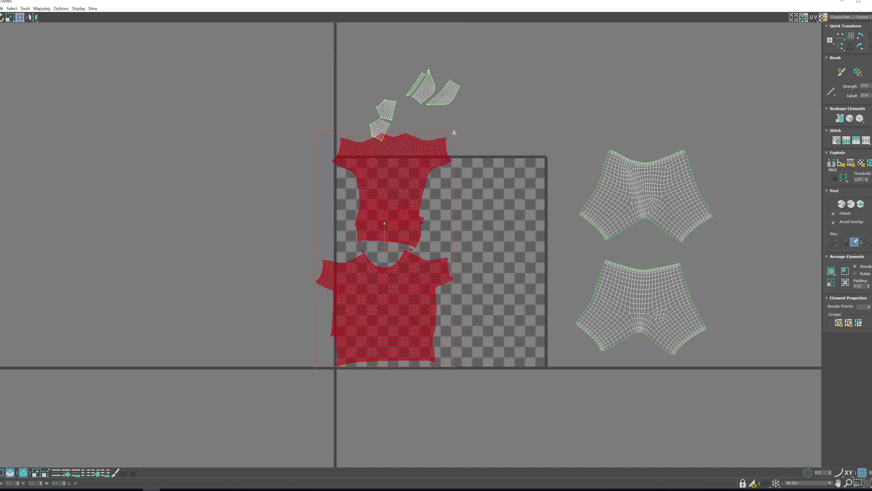
left_click_drag(453, 132, 439, 157)
left_click_drag(393, 200, 388, 248)
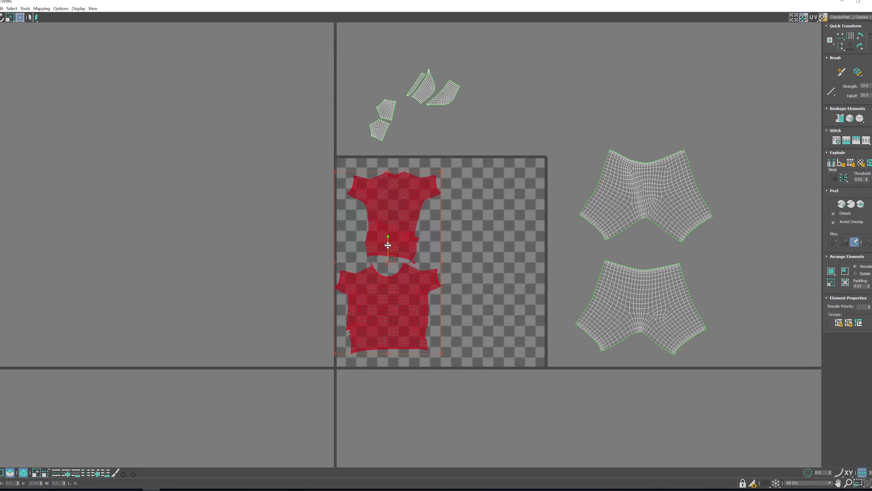
left_click(444, 241)
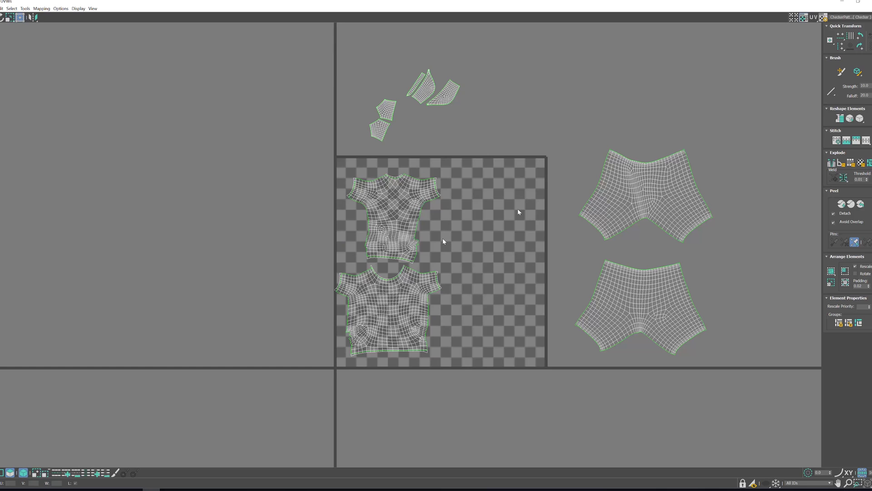
- Straighten the upper T-shirt shell with a slight rotation and nudge both T-shirt shells to sit neatly inside the tile's left half
left_click(422, 208)
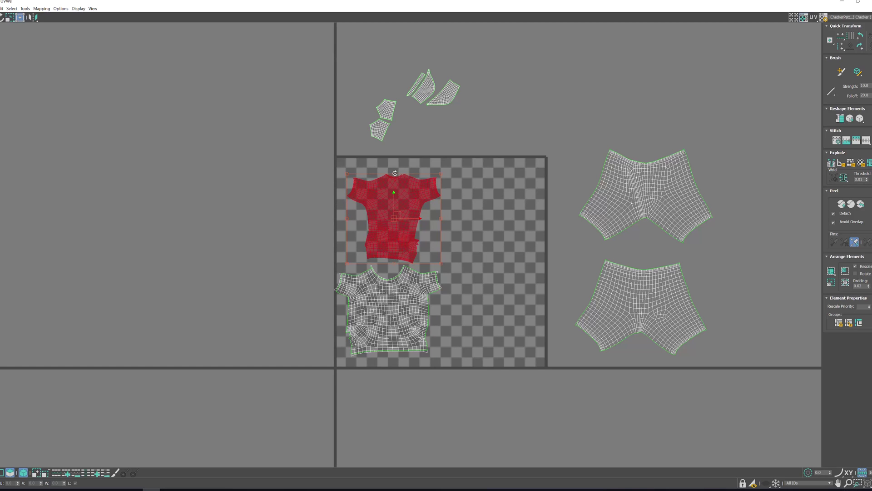
left_click_drag(395, 173, 391, 173)
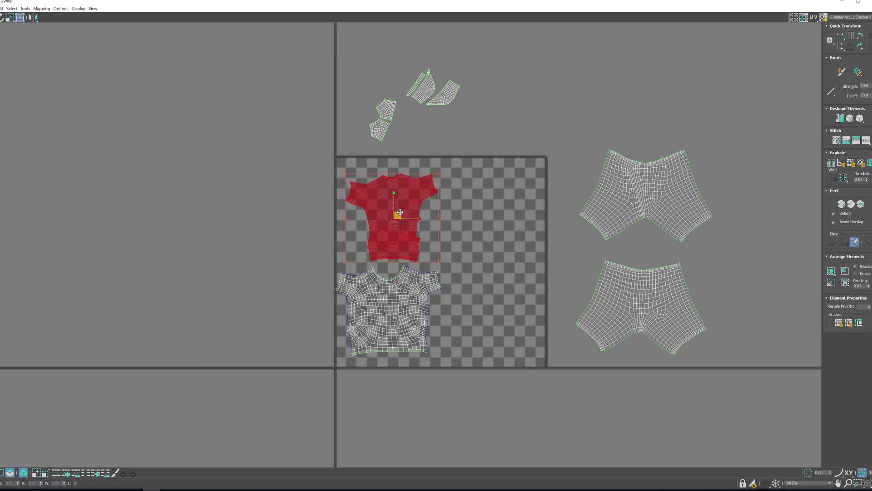
left_click_drag(398, 211, 389, 210)
left_click(391, 300)
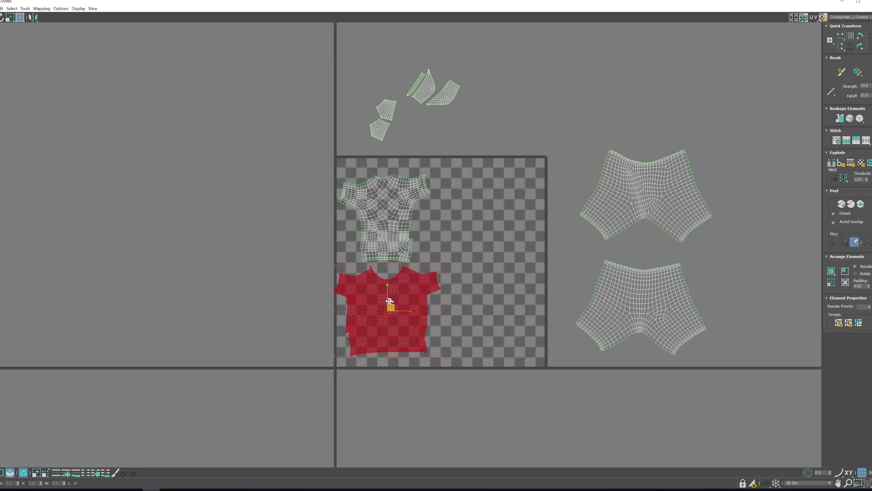
left_click_drag(394, 305, 398, 310)
left_click(662, 397)
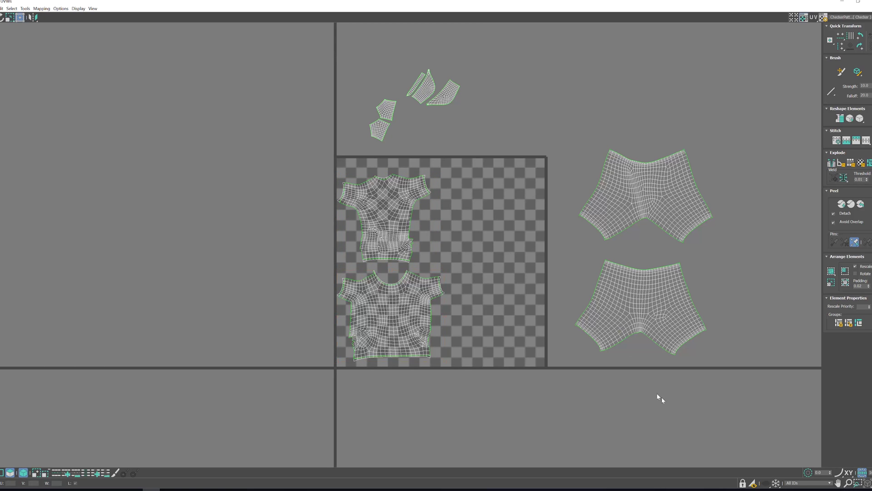
- Move both shorts shells into the right half of the UV tile and scale them down uniformly to fit beside the T-shirt shells
left_click_drag(687, 390, 574, 165)
left_click_drag(672, 186, 511, 188)
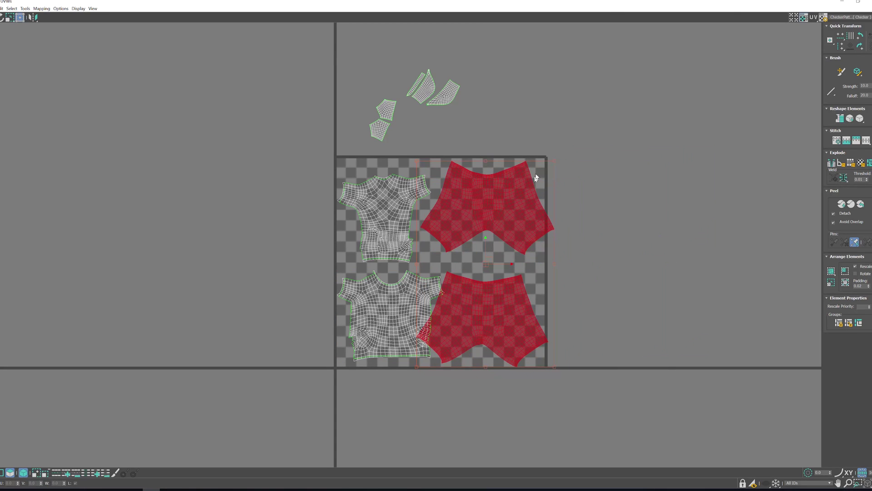
left_click_drag(555, 160, 538, 181)
left_click_drag(494, 212, 495, 237)
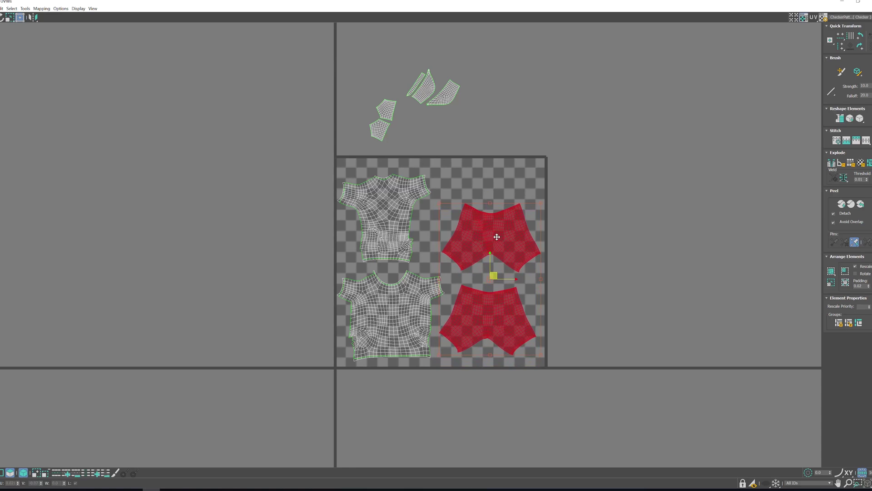
- Move the two small pocket shells into the tile above the shorts and shift the upper shorts shell slightly up and sideways
left_click(559, 206)
left_click_drag(396, 147, 504, 185)
left_click(451, 98)
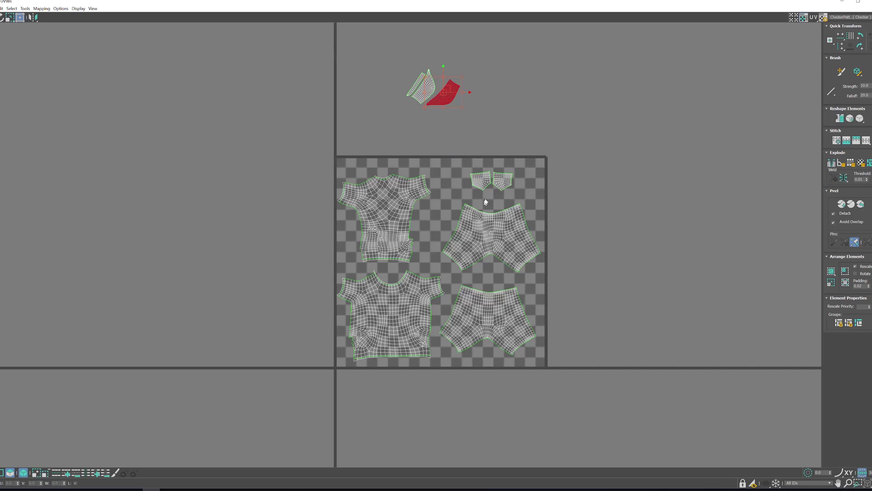
left_click(508, 234)
left_click_drag(515, 224, 510, 215)
left_click(386, 219)
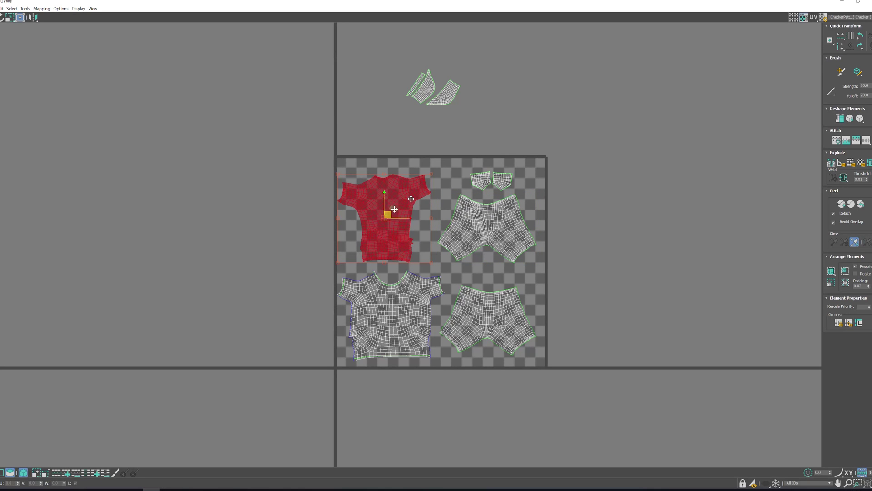
- Place the remaining three small shells in the tile's gaps: between the shorts shells, between T-shirt and shorts, and beside the upper T-shirt shell
left_click(445, 86)
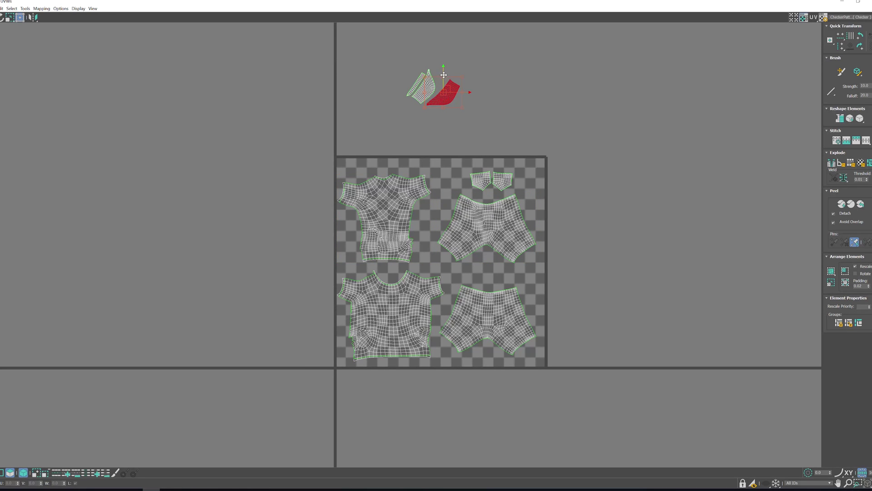
left_click_drag(445, 93, 491, 274)
left_click(541, 229)
left_click(428, 98)
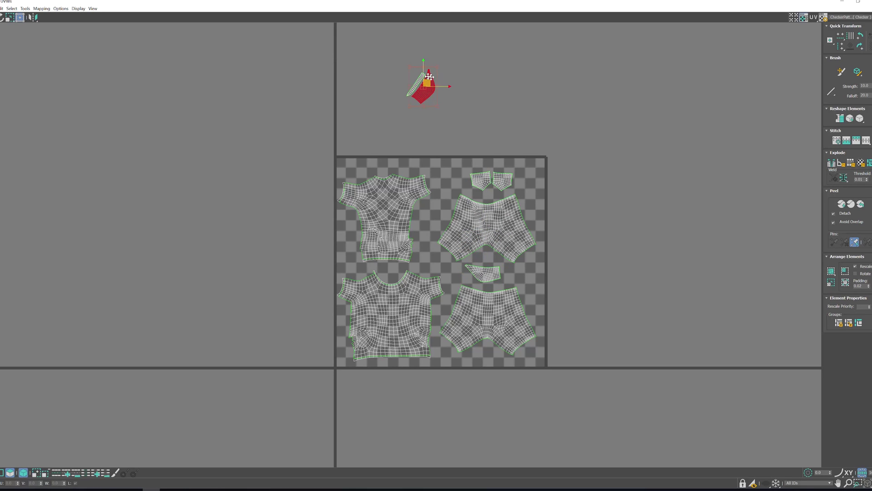
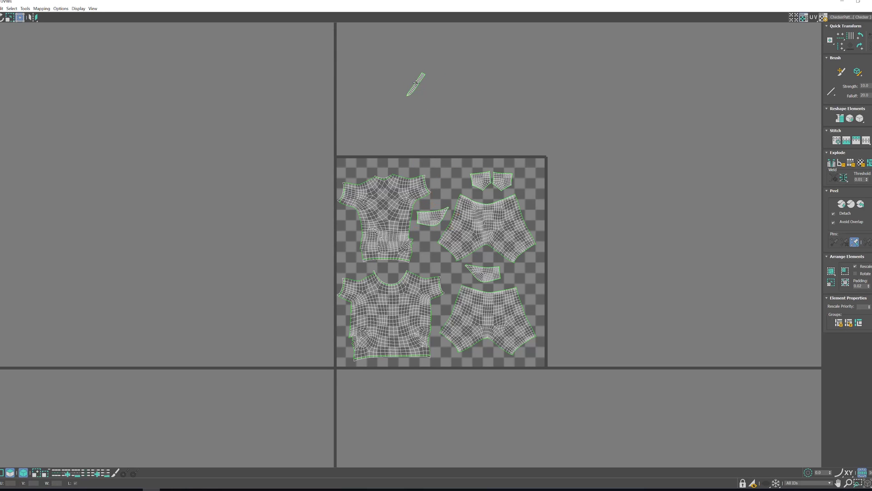
left_click_drag(416, 70, 348, 242)
left_click(568, 291)
- Close the UV editor and collapse the Unwrap UVW modifier into the Editable Poly
left_click_drag(702, 2, 400, 158)
left_click(423, 158)
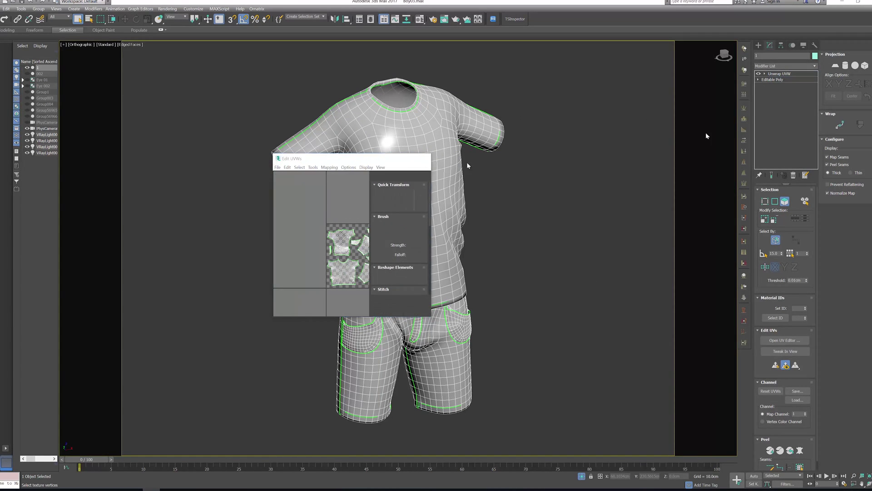
left_click(778, 74)
right_click(777, 74)
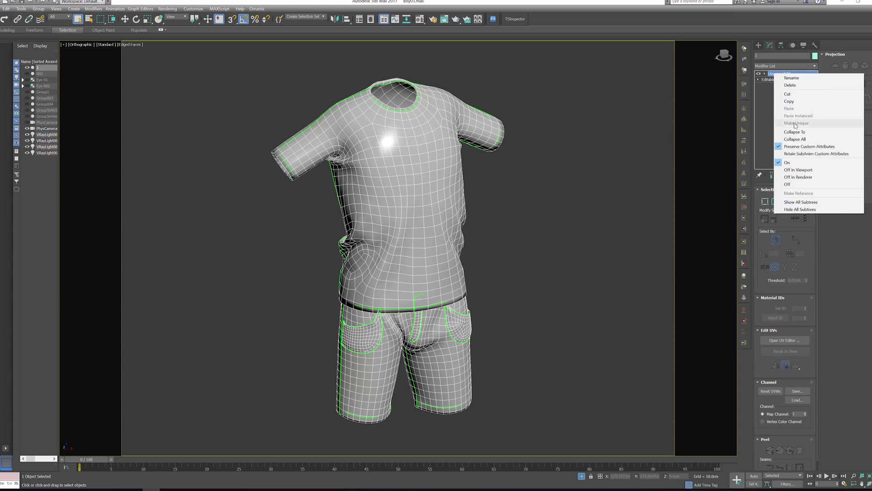
left_click(793, 132)
- Detach the T-shirt element from the combined clothing mesh as a separate object with the default name
left_click(471, 275)
scroll(473, 309, "down", 3)
middle_click_drag(473, 309, 447, 317, "alt")
middle_click_drag(536, 309, 539, 281)
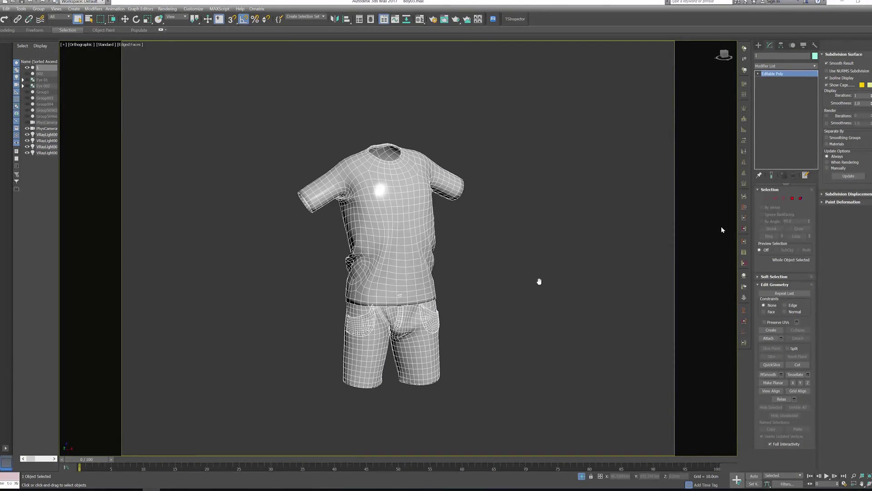
left_click(801, 199)
left_click(415, 277)
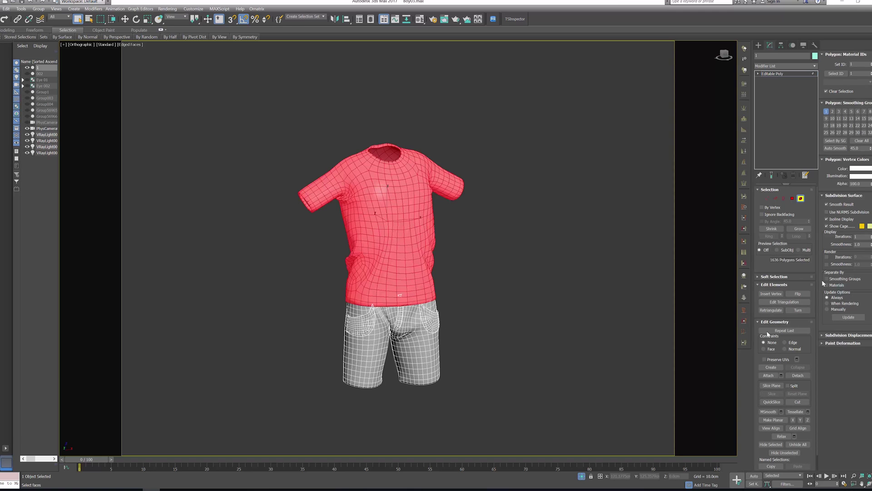
left_click(798, 375)
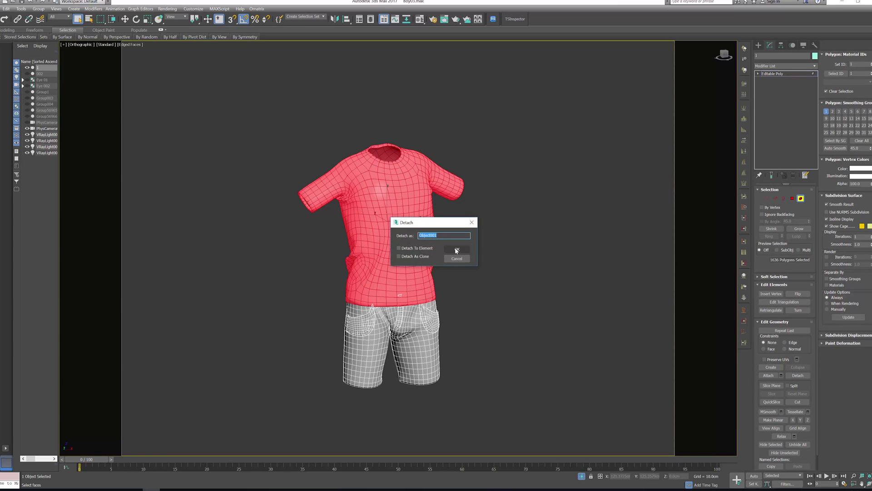
left_click(457, 250)
left_click(801, 199)
- Exit isolation to show the whole character and isolate the detached T-shirt
middle_click_drag(592, 268, 523, 326, "alt")
left_click(582, 477)
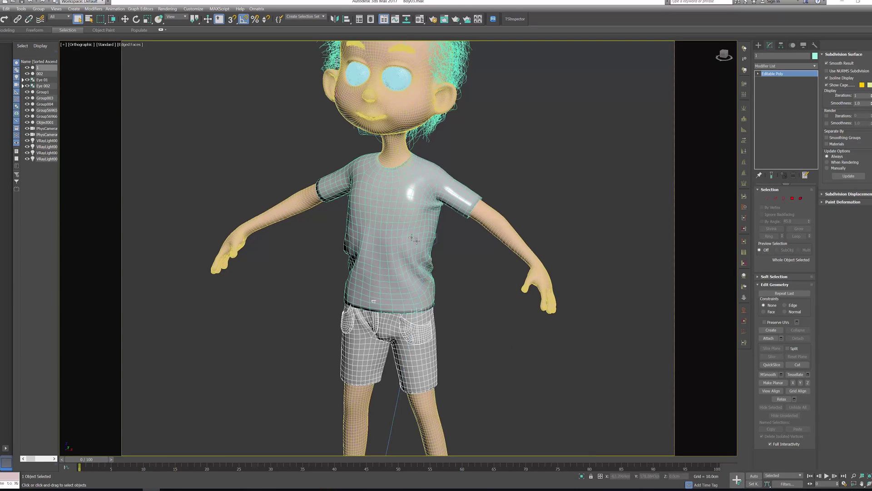
left_click(403, 232)
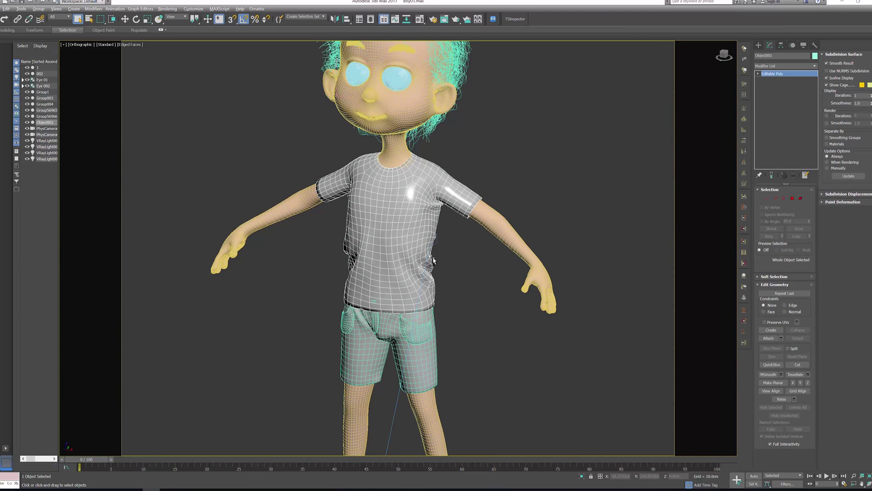
key("alt+q")
- Export the T-shirt to the Desktop with the OBJ exporter format under the file name Tshirt
left_click(1, 3)
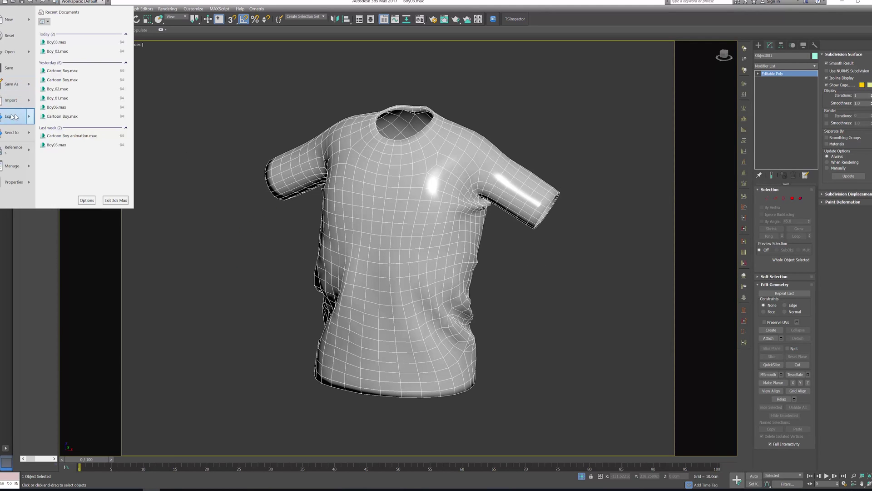
left_click(12, 114)
left_click(9, 63)
left_click_drag(62, 3, 328, 72)
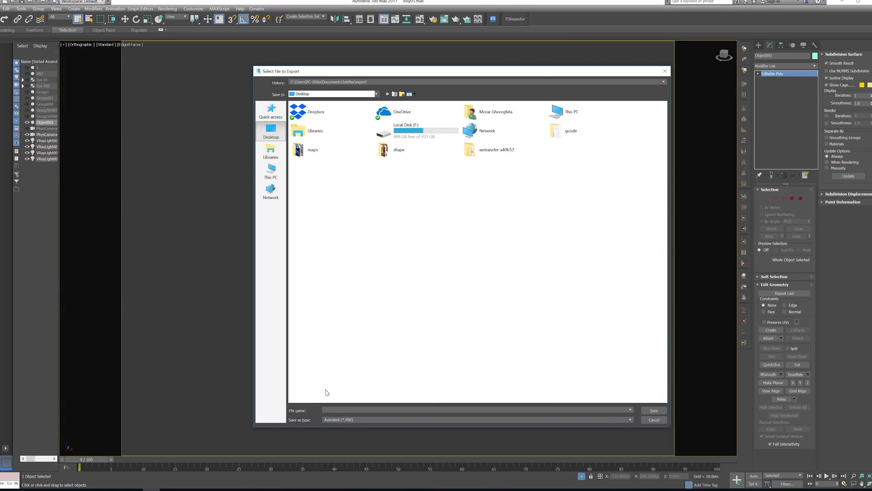
left_click(344, 419)
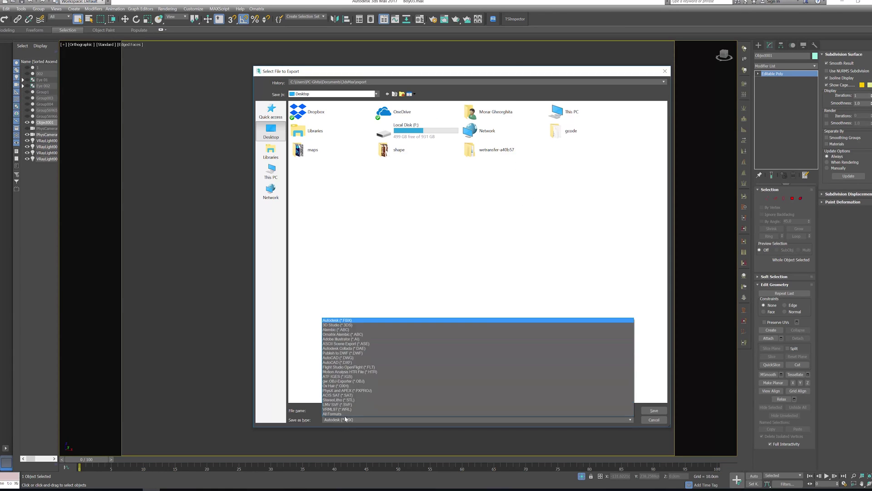
left_click(358, 384)
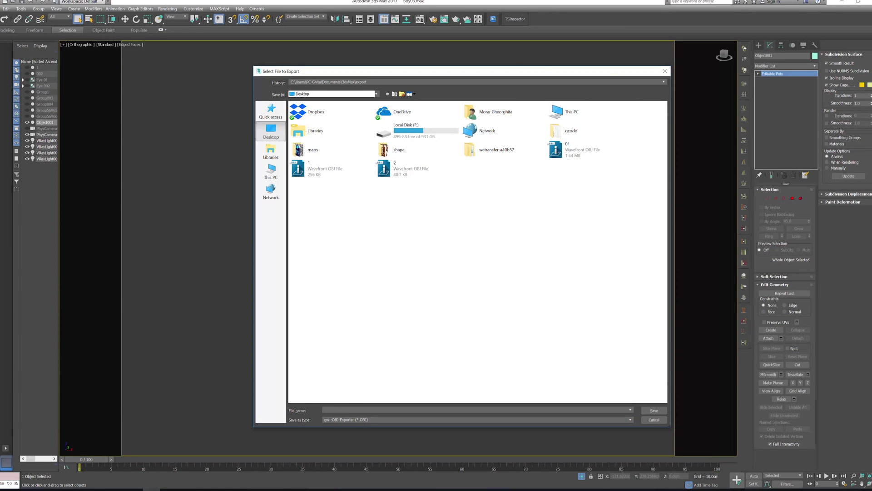
left_click(346, 409)
type("Tshirt")
key("Return")
left_click(391, 301)
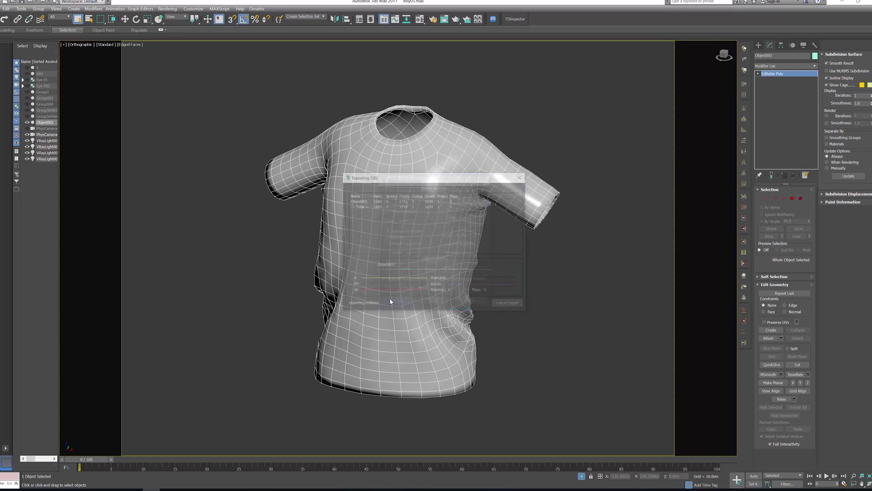
left_click(513, 302)
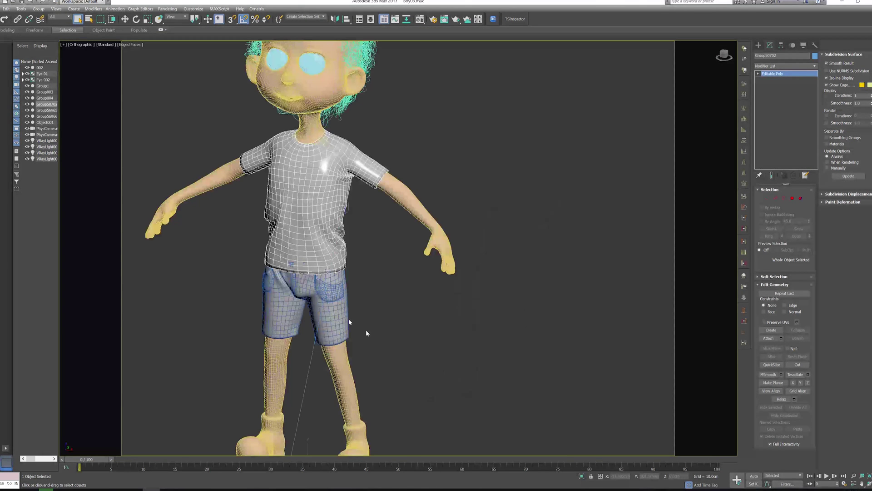
- Isolate the shorts and export them as an OBJ file named shorts with the ZBrush preset options
left_click(339, 322)
key("alt+q")
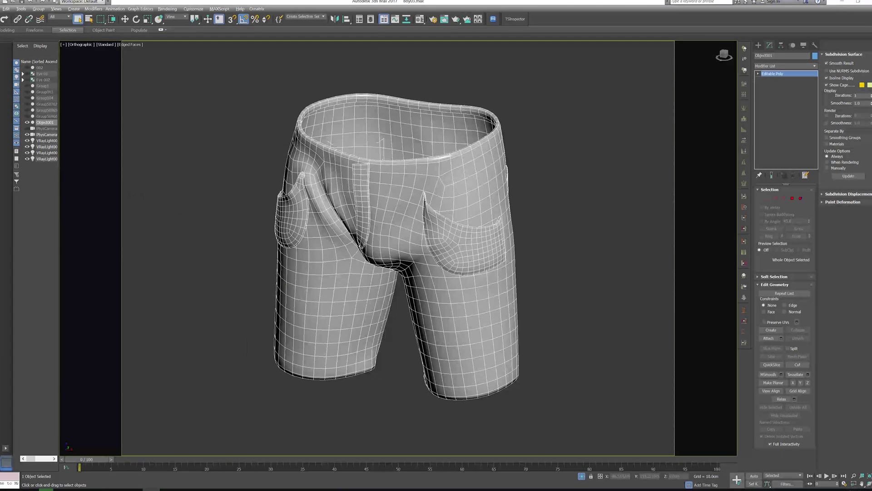
left_click(1, 3)
left_click(13, 115)
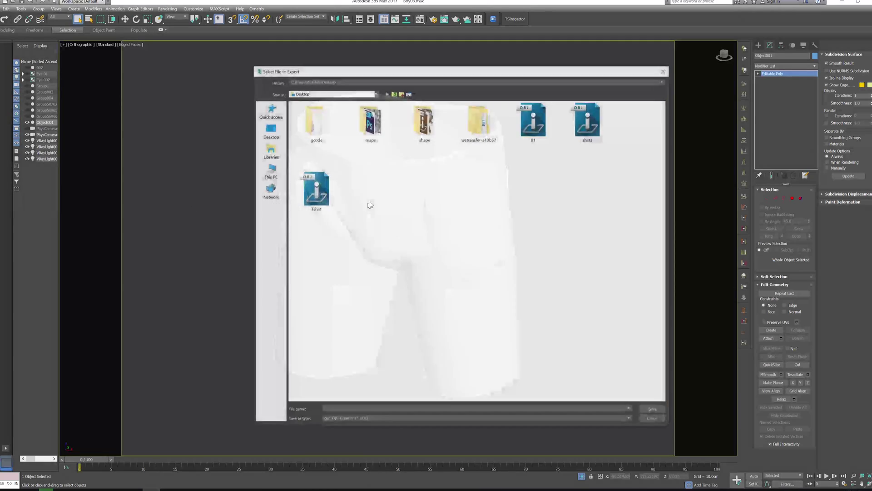
type("shorts")
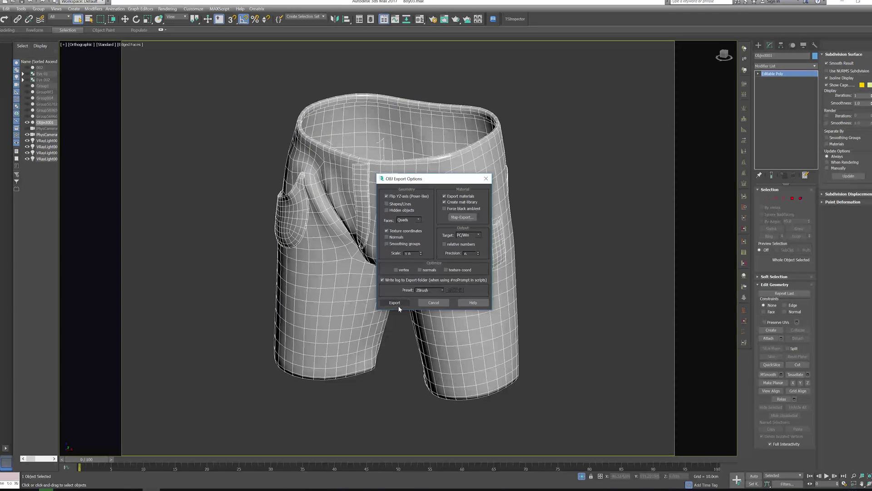
left_click(395, 302)
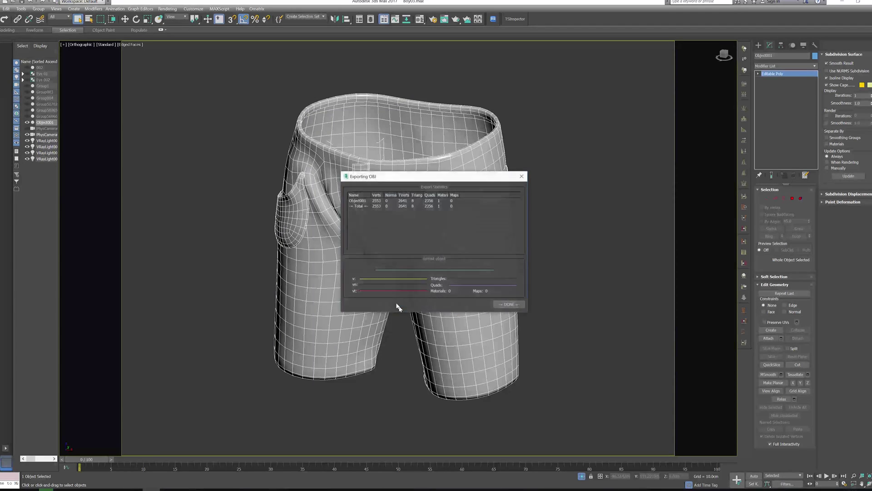
left_click(499, 303)
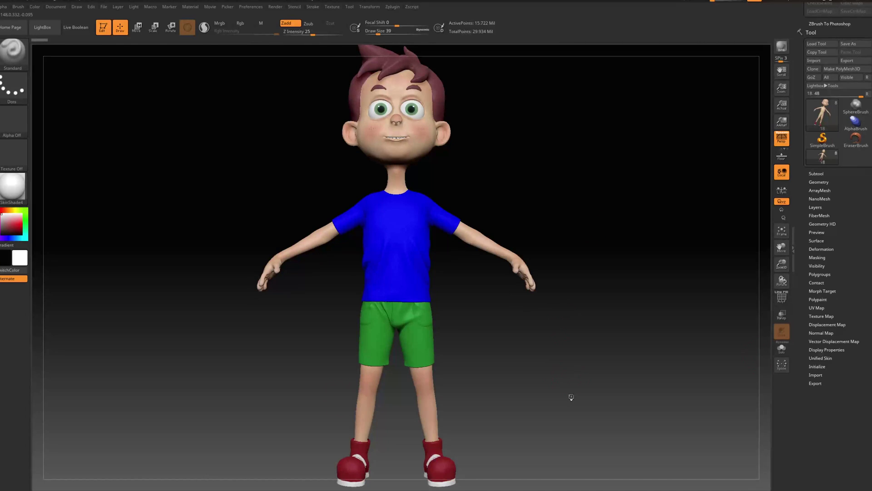
- Switch to ZBrush, select the character's t-shirt1_2 subtool and show it alone, framed in the canvas
left_click_drag(572, 397, 586, 359)
left_click_drag(611, 269, 579, 315, "alt")
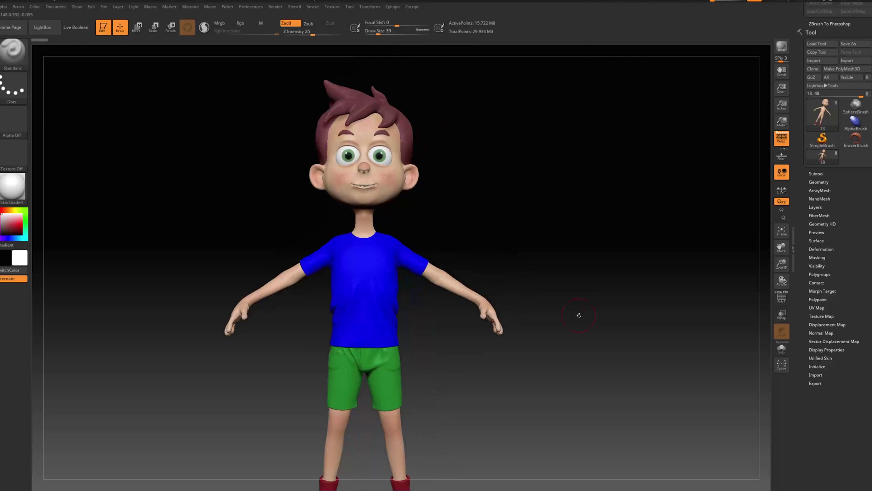
left_click(816, 173)
left_click_drag(629, 364, 661, 337)
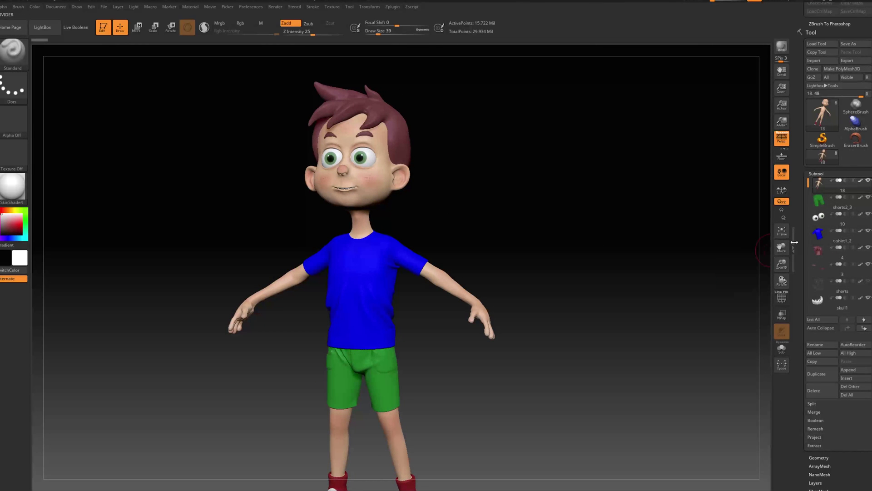
left_click(817, 236)
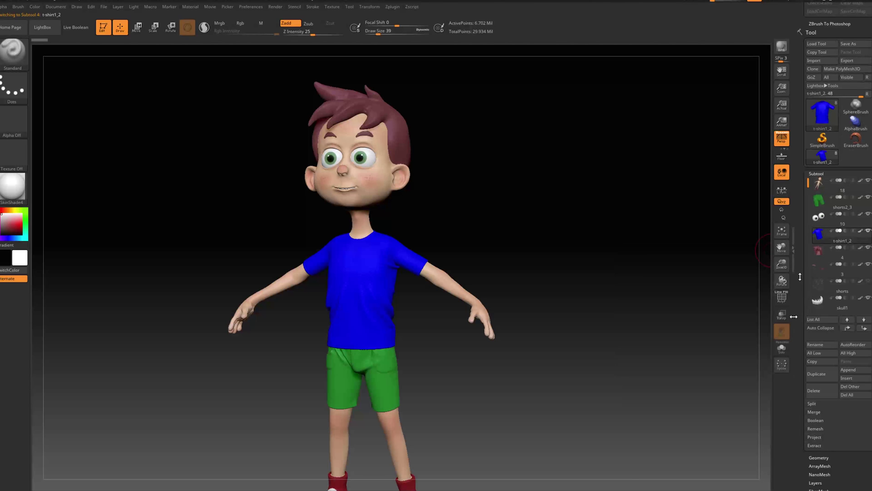
left_click(868, 231)
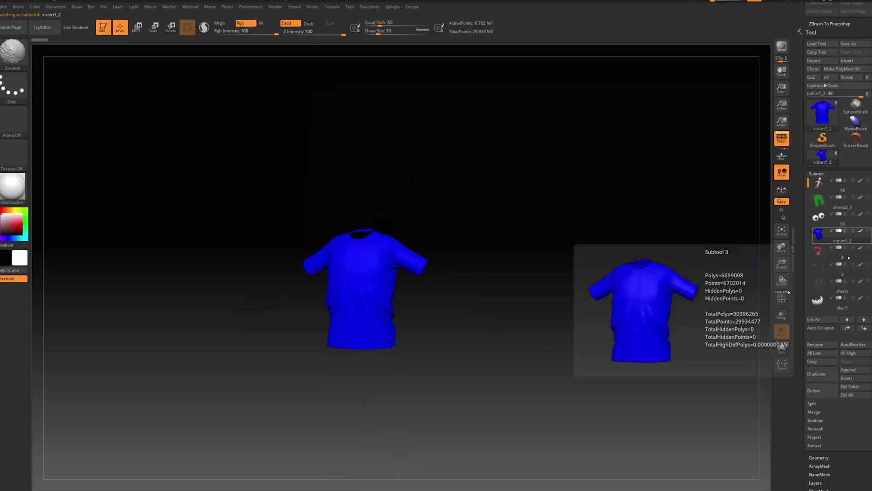
left_click_drag(536, 320, 536, 350, "alt")
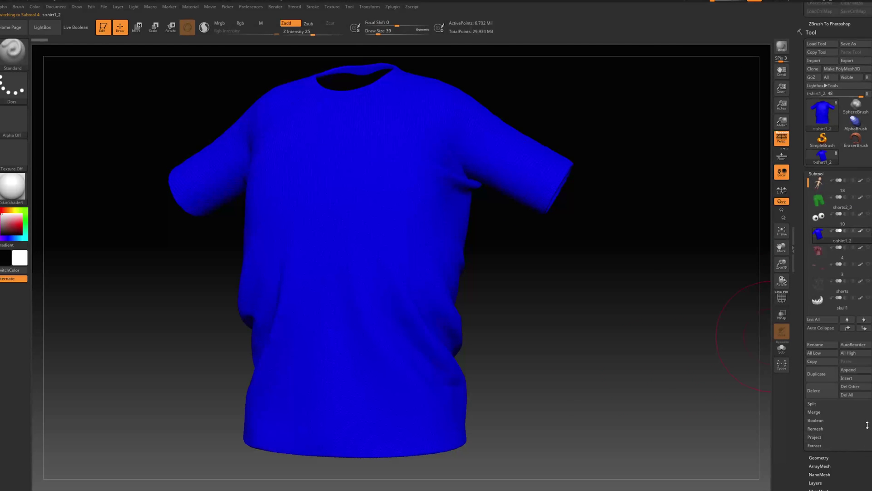
- Lower the T-shirt subtool to subdivision level 1 and convert it into a separate PolyMesh3D tool
left_click(807, 456)
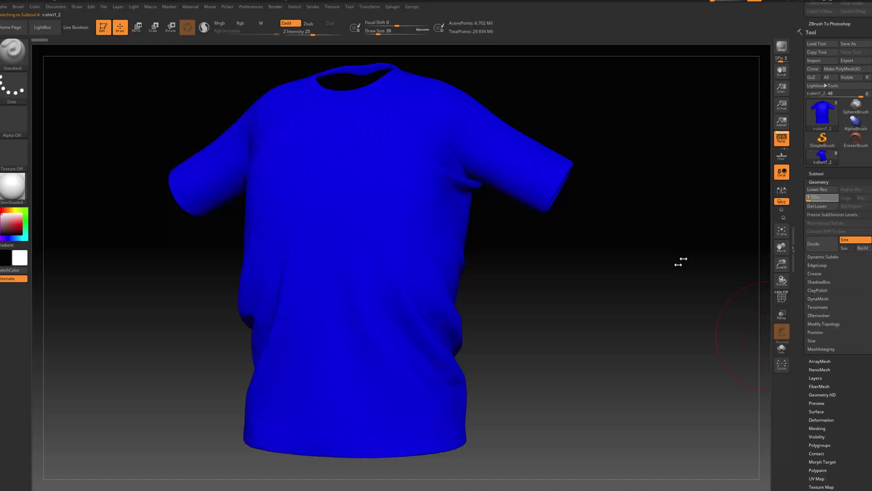
left_click_drag(681, 261, 645, 272)
left_click_drag(610, 299, 632, 325)
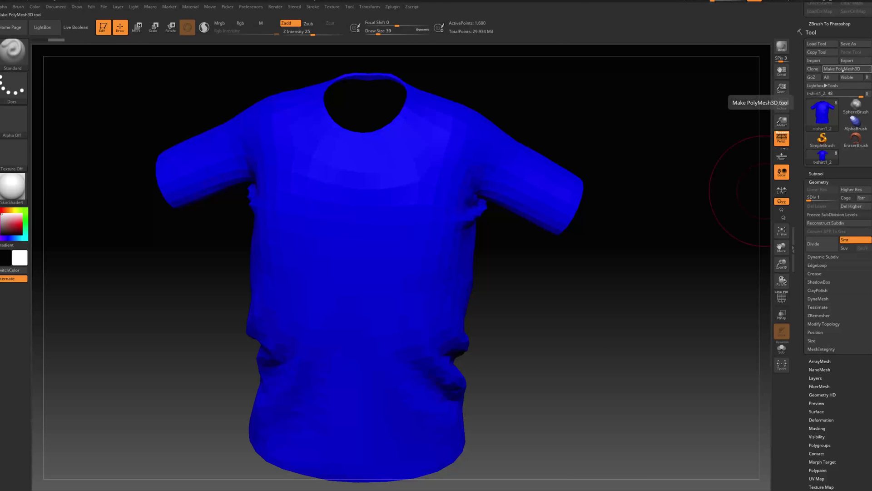
left_click(842, 68)
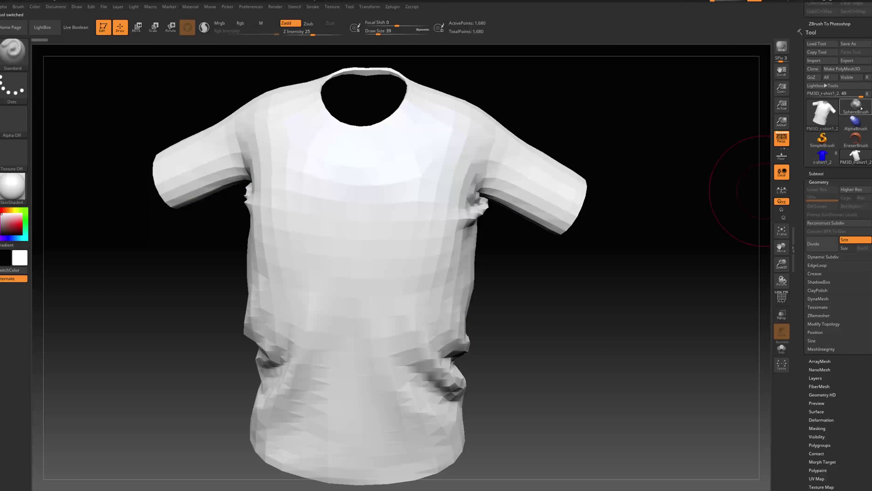
- Import the Tshirt OBJ from the Desktop into the PolyMesh3D T-shirt tool
left_click(814, 61)
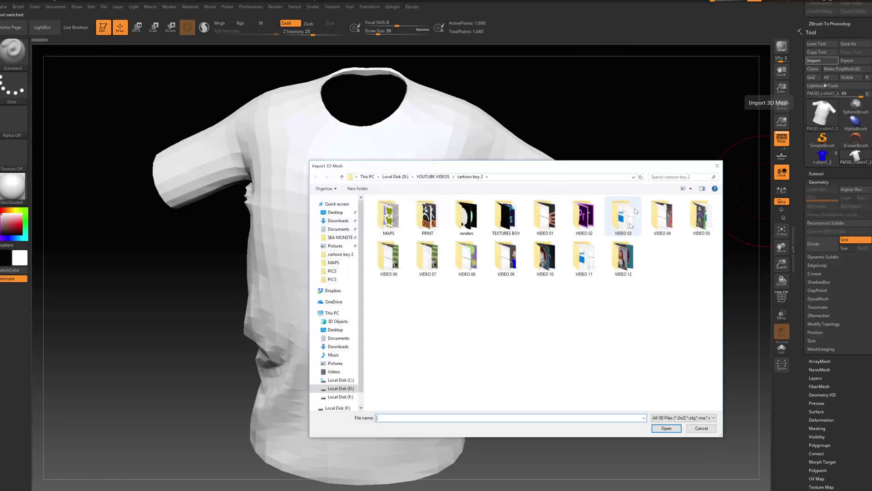
left_click(335, 212)
double_click(658, 227)
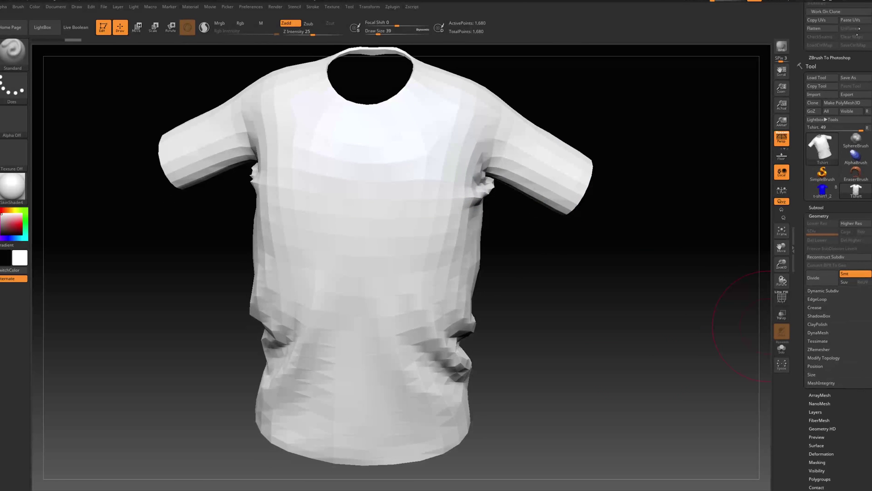
- Dock the Zplugin palette for UV Master access and copy the UVs of the imported T-shirt mesh
left_click_drag(854, 38, 854, 287)
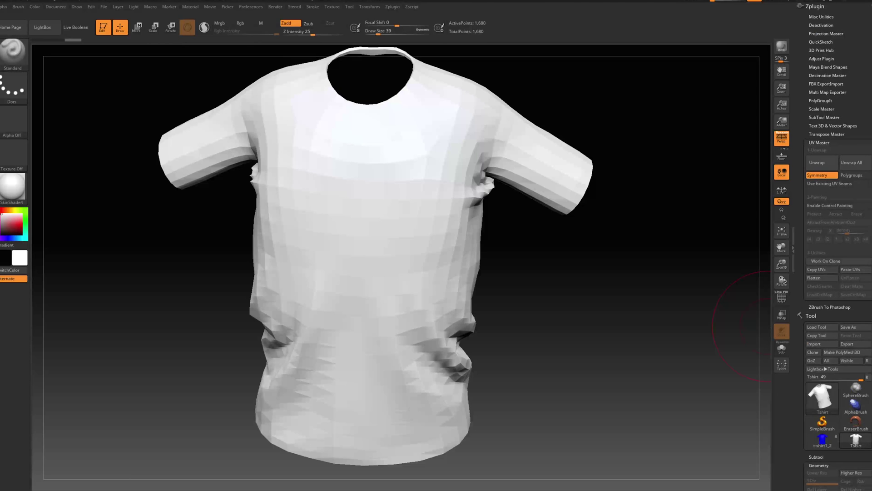
left_click(870, 6)
left_click(393, 7)
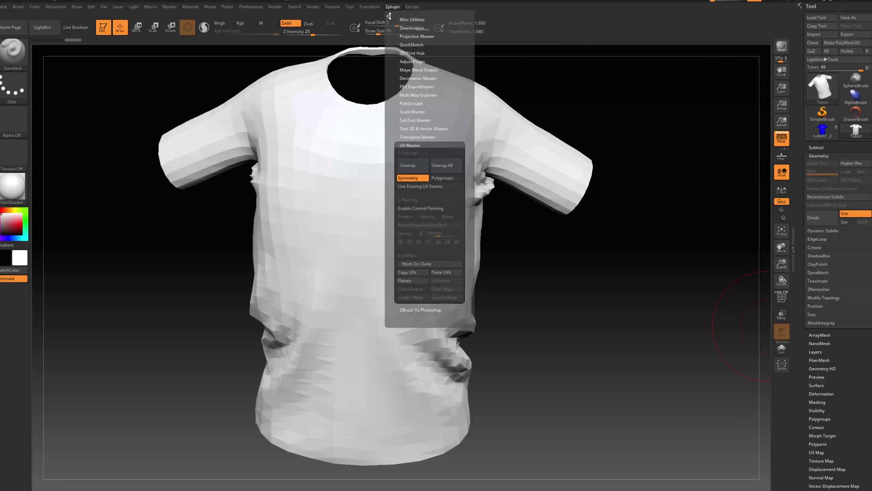
left_click_drag(388, 16, 818, 14)
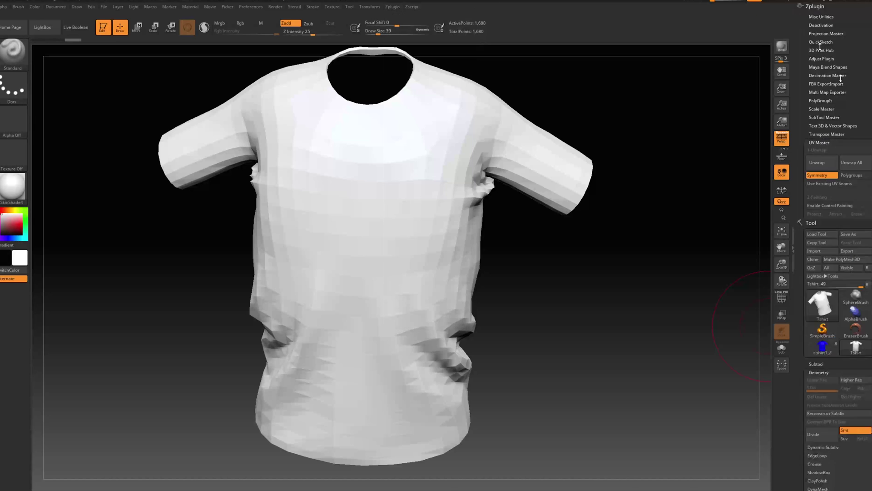
left_click(820, 142)
left_click(821, 142)
left_click(826, 263)
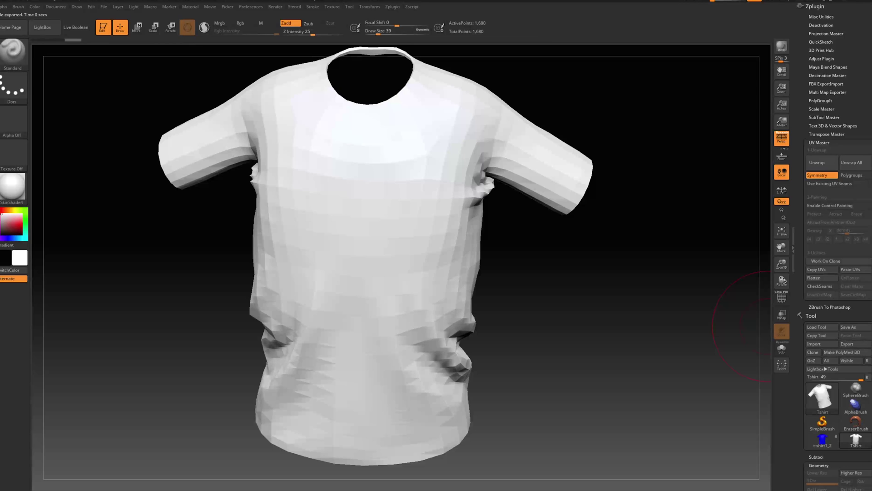
- Switch to the t-shirt1_2 tool and paste the copied UVs onto it with UV Master
left_click_drag(804, 318, 804, 266)
left_click(822, 389)
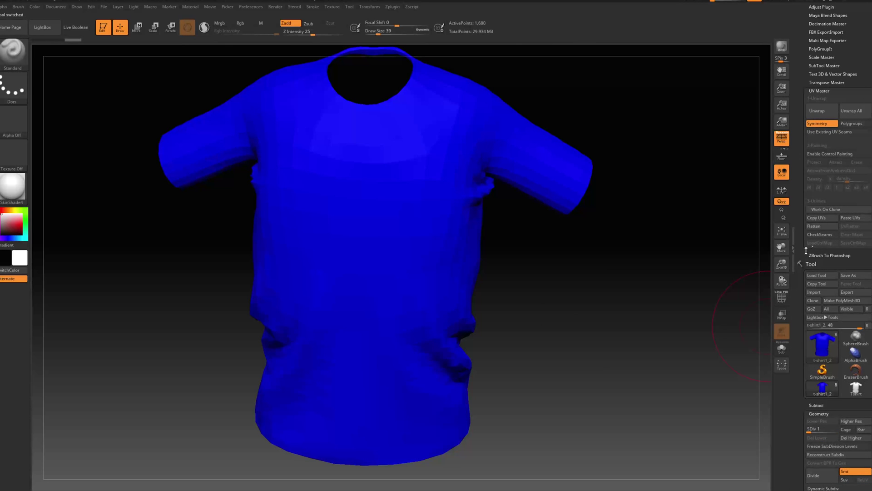
left_click(849, 218)
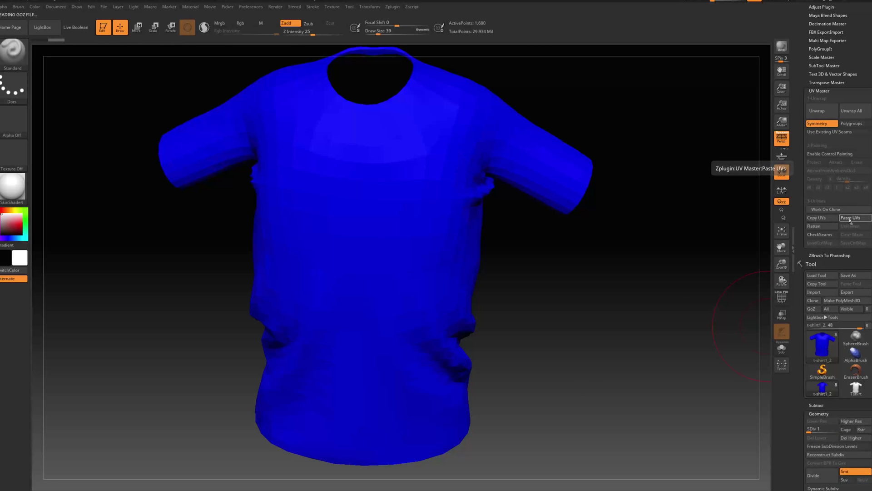
- Create a texture map from the T-shirt's polypaint and preview it to check the UV layout
scroll(867, 271, "down", 10)
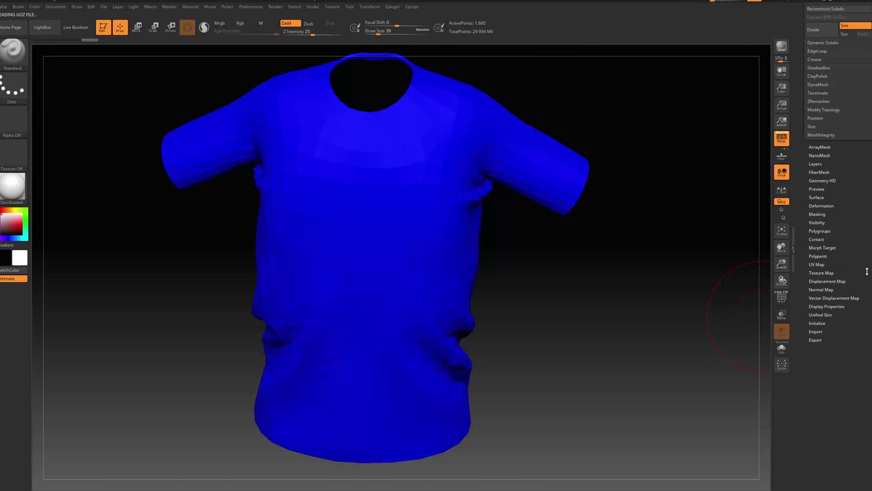
left_click(829, 273)
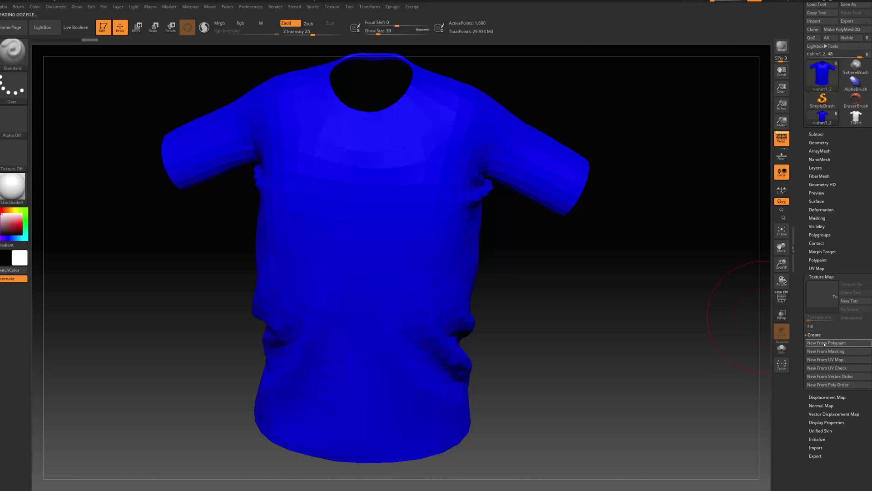
left_click(824, 344)
mouse_move(822, 310)
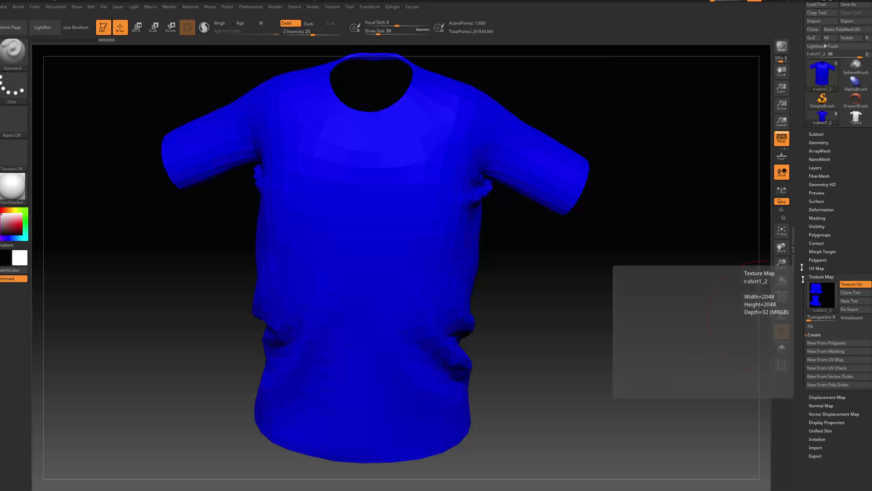
- Import the shorts OBJ from the Desktop into the separate Tshirt PolyMesh3D tool
scroll(848, 163, "up", 2)
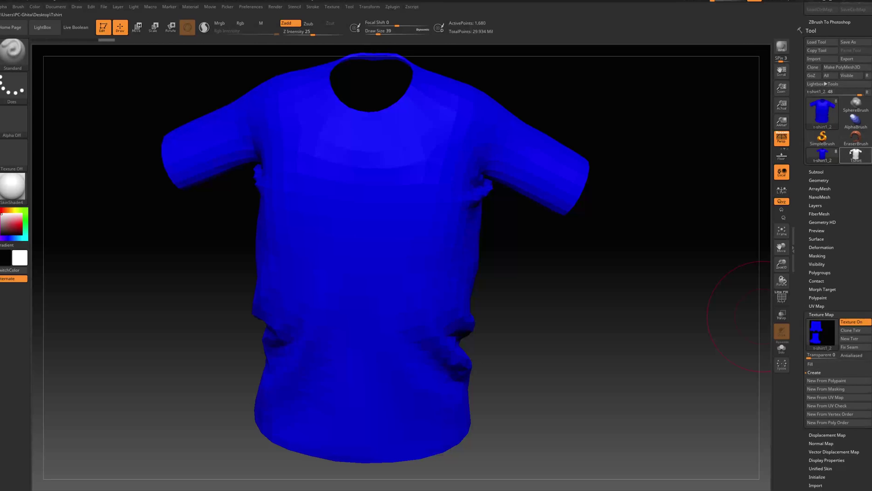
left_click(854, 154)
scroll(821, 110, "up", 3)
left_click(815, 113)
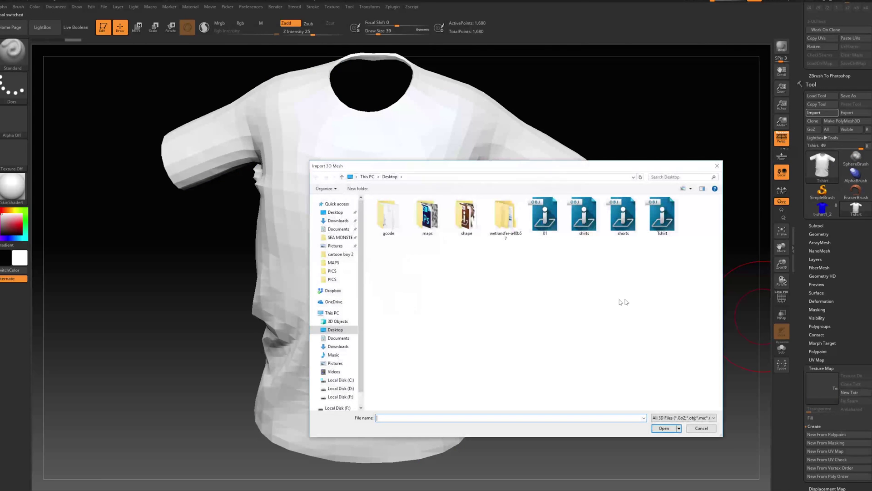
double_click(623, 217)
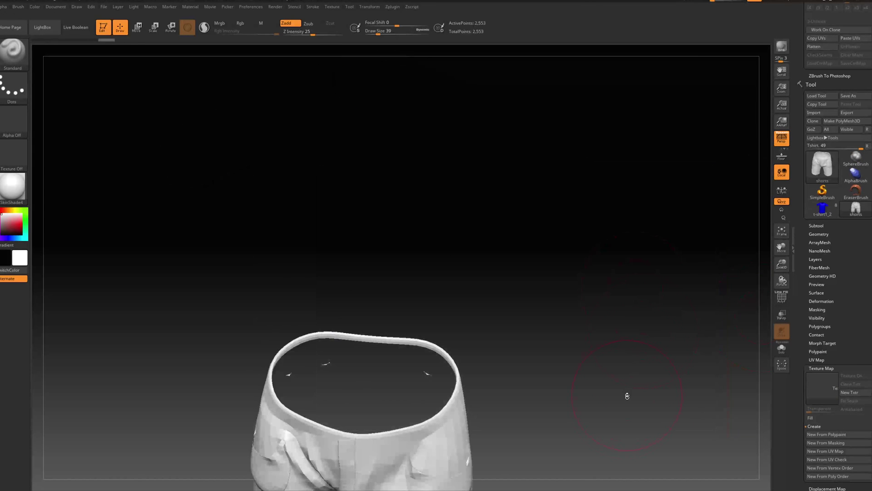
- Copy the imported shorts' UVs and paste them onto the character's shorts2_3 subtool at a lower subdivision level
scroll(812, 183, "up", 8)
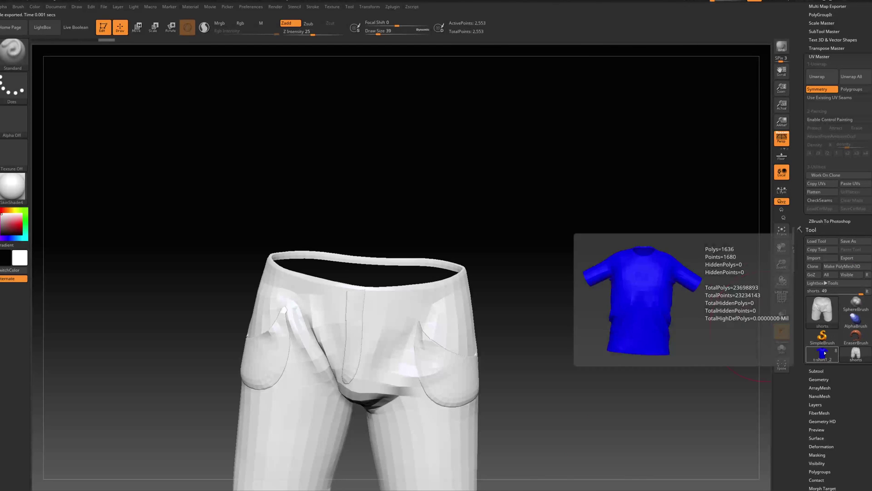
left_click(823, 353)
left_click(817, 371)
left_click(819, 398)
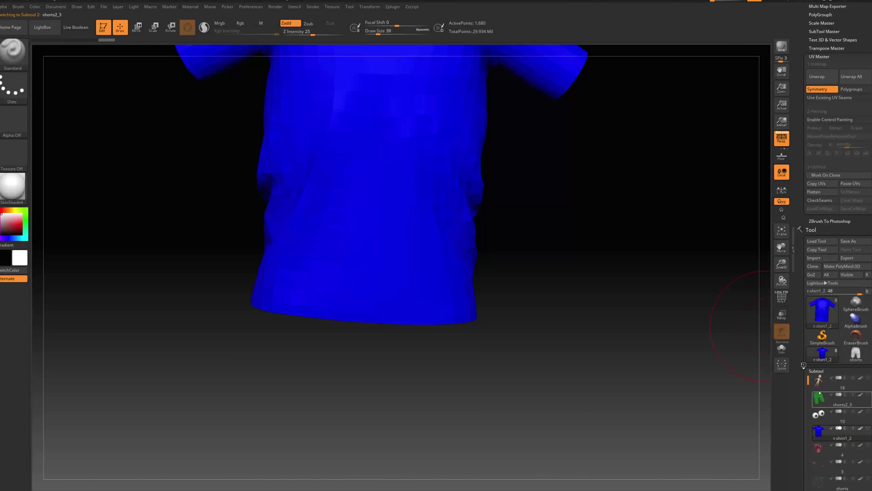
key("shift")
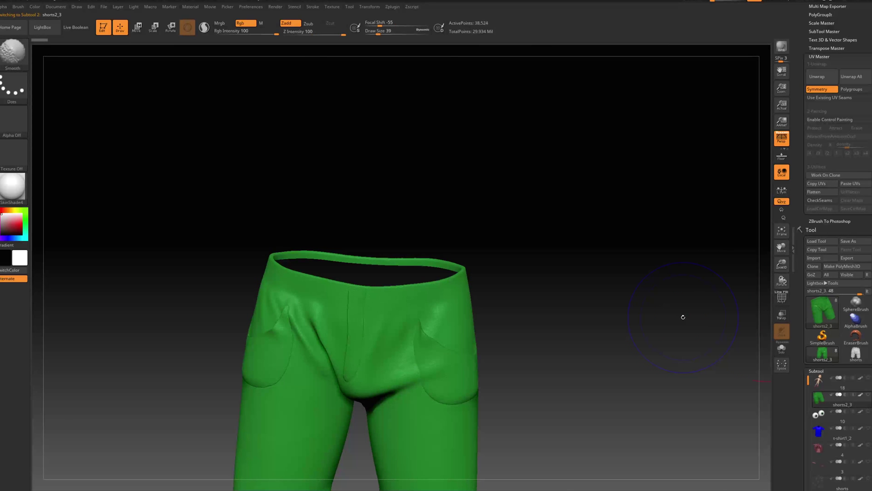
key("shift+d")
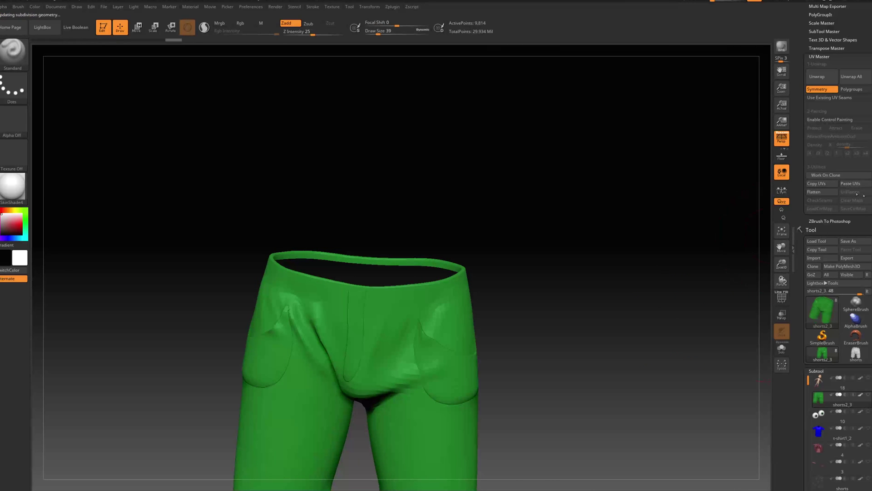
- Create a texture map from the shorts' polypaint, frame the shorts and preview the map to check the UV layout
left_click_drag(865, 342, 865, 60)
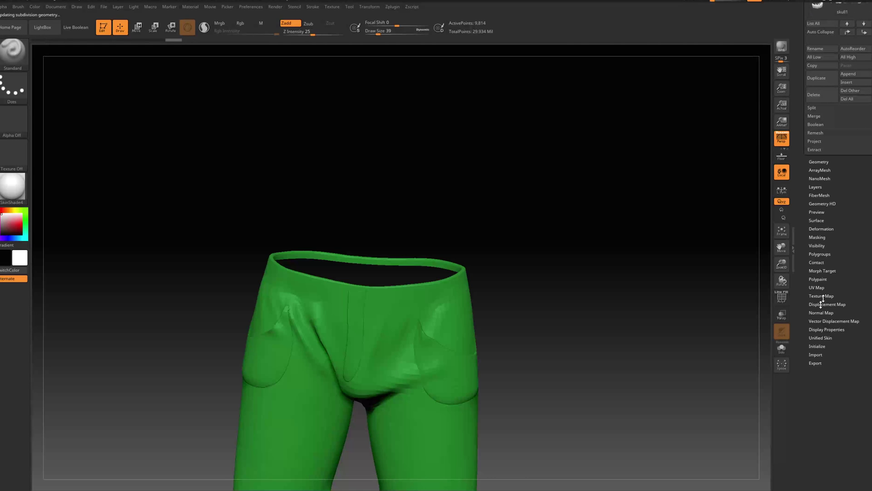
left_click(817, 296)
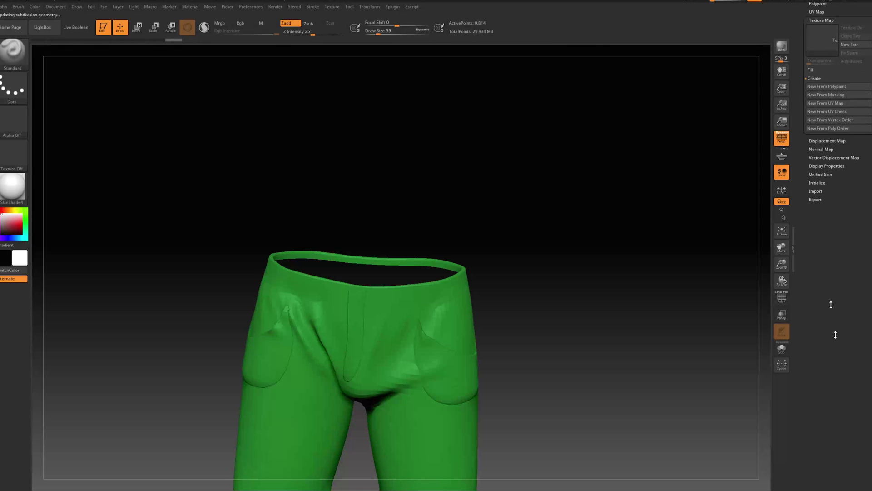
left_click(833, 324)
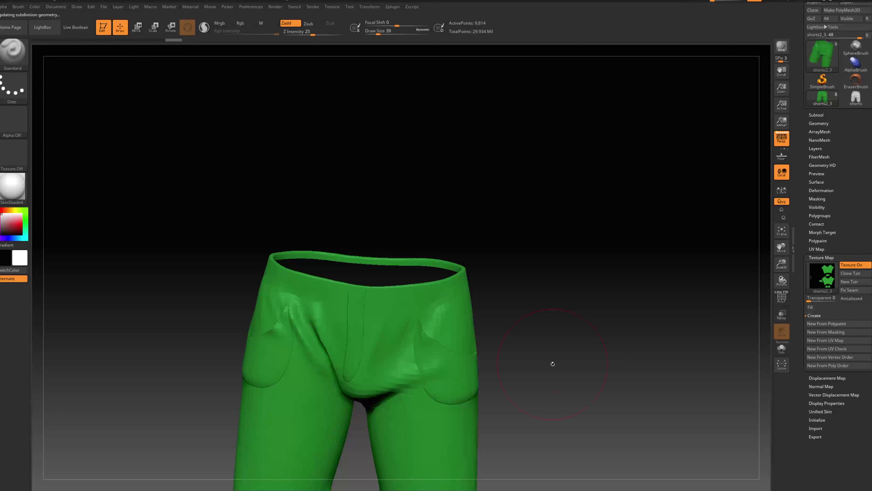
key("f")
mouse_move(821, 280)
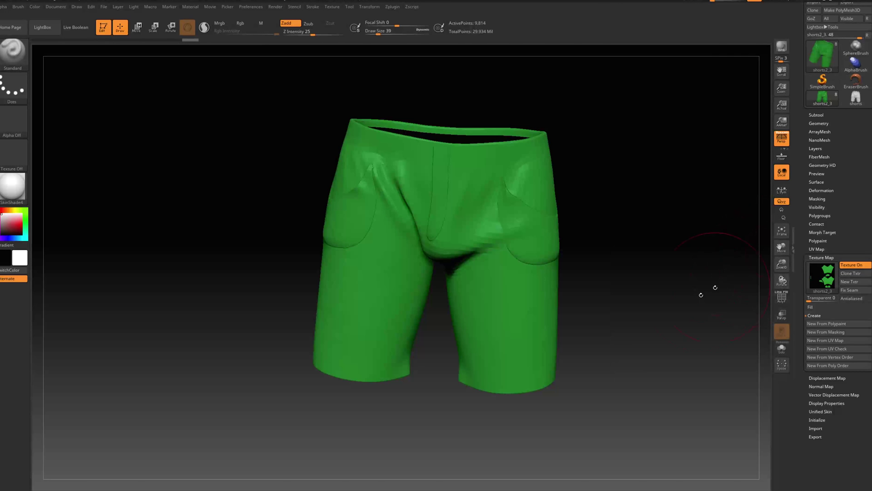
left_click_drag(702, 294, 666, 336)
- Show all the character's subtools, hide the extra shorts subtool and face the clothing from the front
left_click(816, 114)
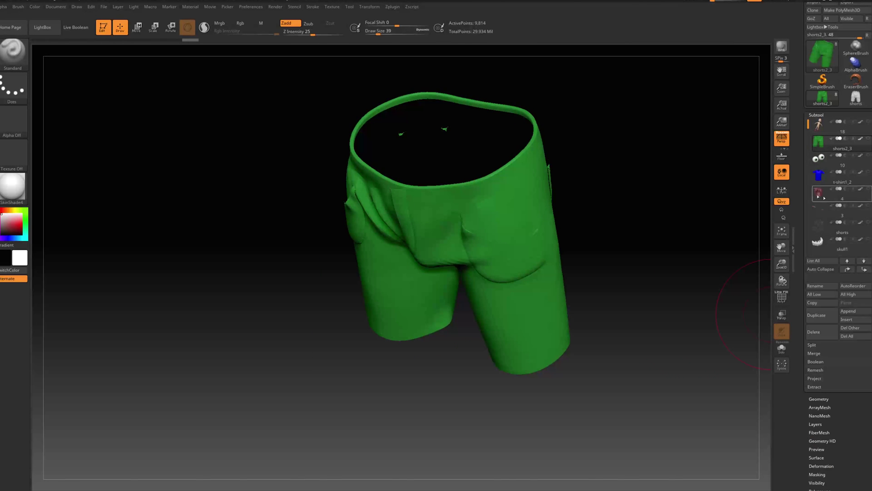
mouse_move(662, 369)
left_mouse_down("shift")
mouse_move(654, 364)
mouse_move(684, 332)
mouse_move(677, 290)
left_mouse_up("shift")
left_click(869, 139, "shift")
left_click(868, 224)
left_click_drag(600, 313, 604, 230)
left_click_drag(604, 262, 612, 296, "alt")
- Set the shorts' UV map size to 4096 and lower the subtool's subdivision level
left_click_drag(834, 456, 837, 267)
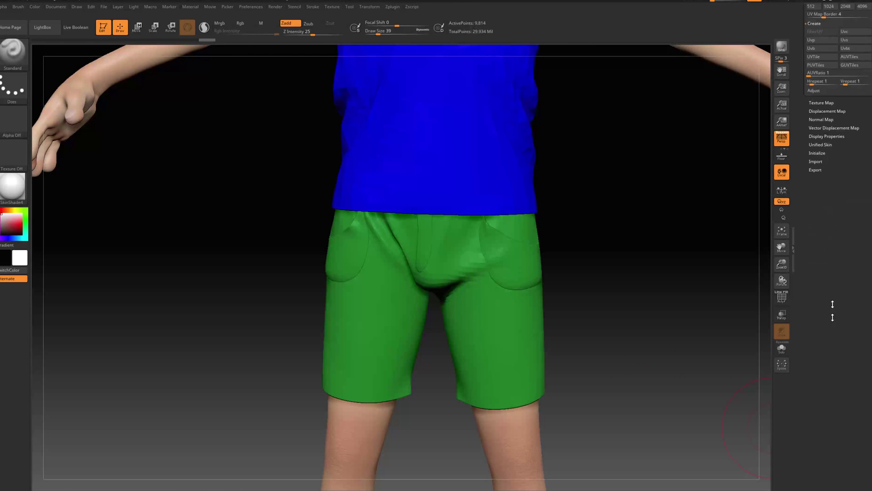
left_click(822, 245)
left_click(861, 182)
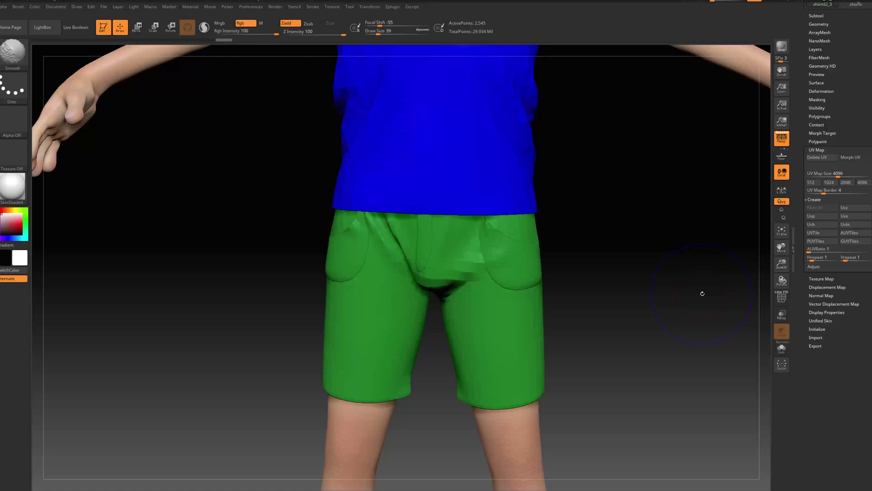
left_click_drag(630, 381, 605, 374)
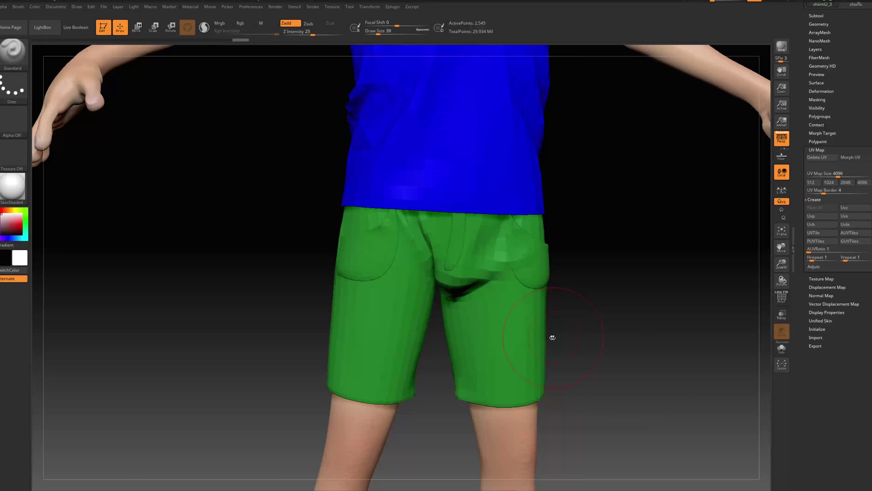
- Create a displacement map for the shorts, check its preview and clone it to the current alpha
left_click(838, 287)
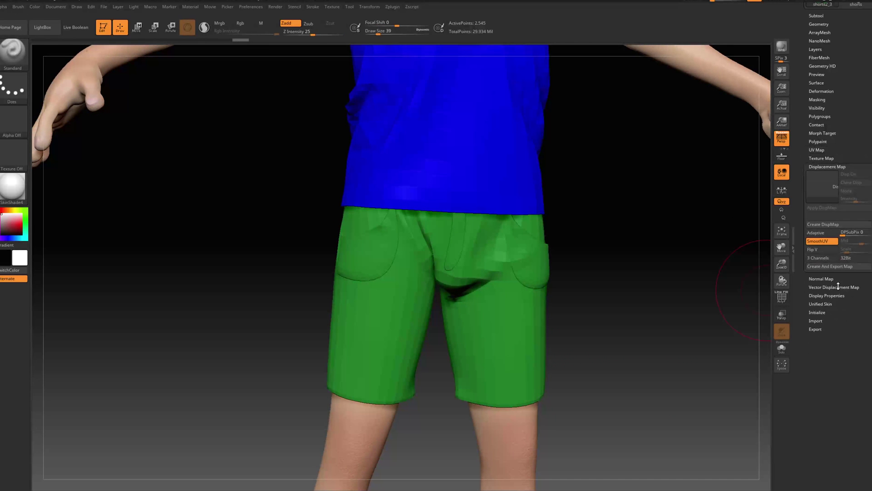
left_click(832, 227)
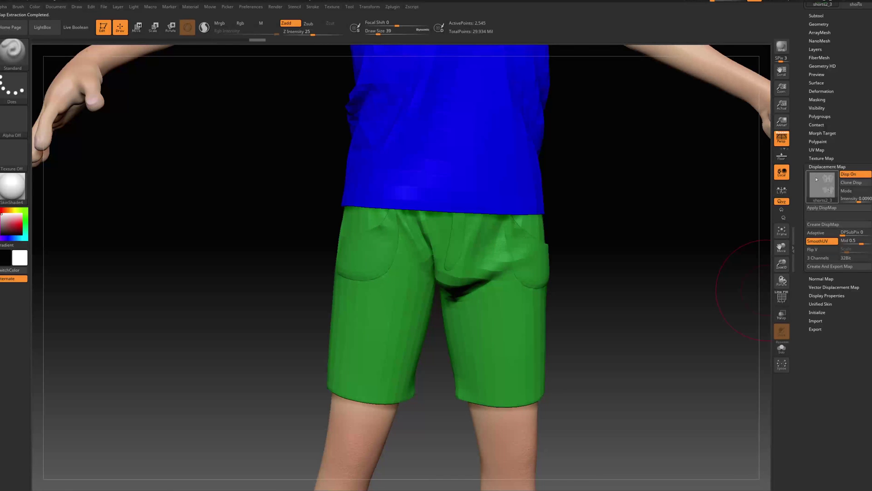
mouse_move(815, 195)
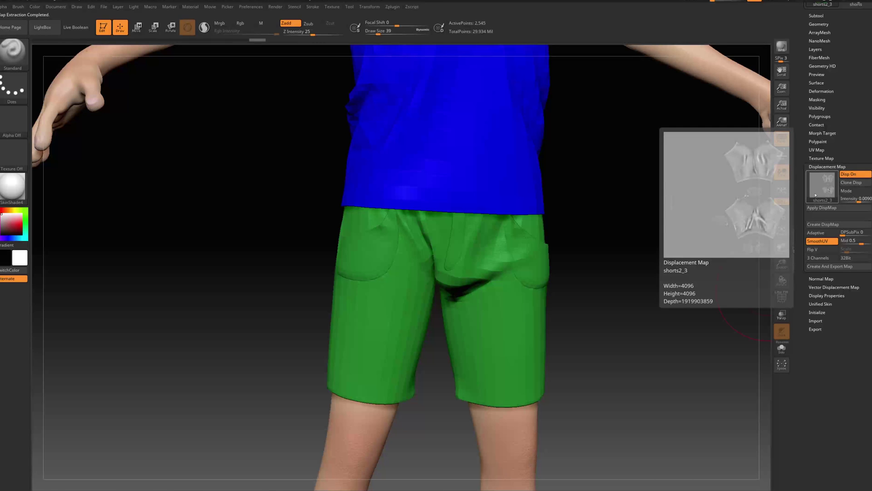
left_click(850, 182)
left_click(13, 121)
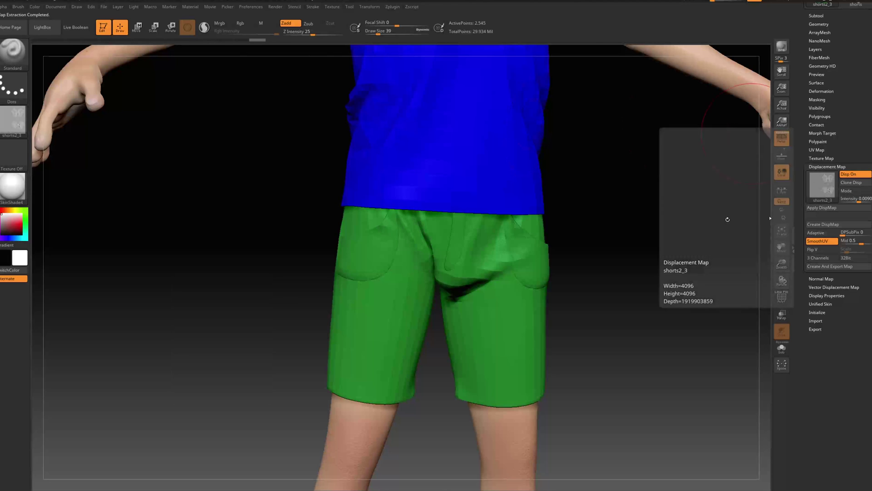
- Select the t-shirt1_2 subtool, create its displacement map and clone it to the current alpha
left_click(492, 164, "alt")
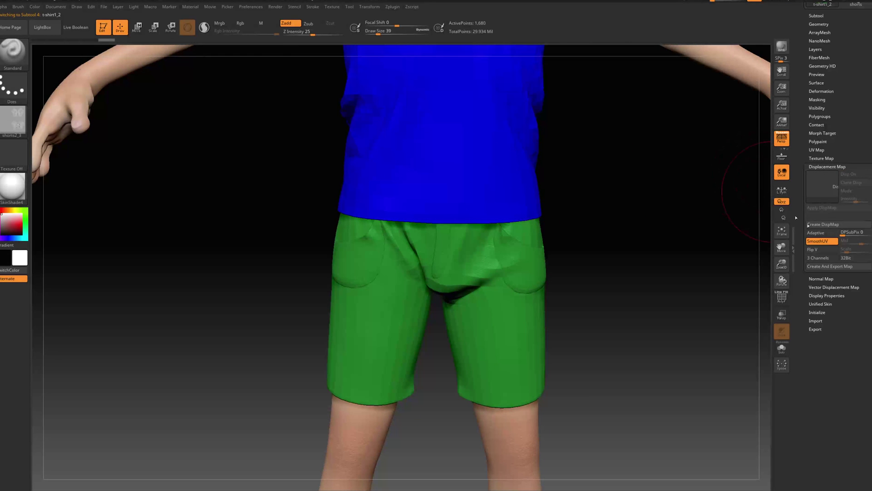
left_click(825, 150)
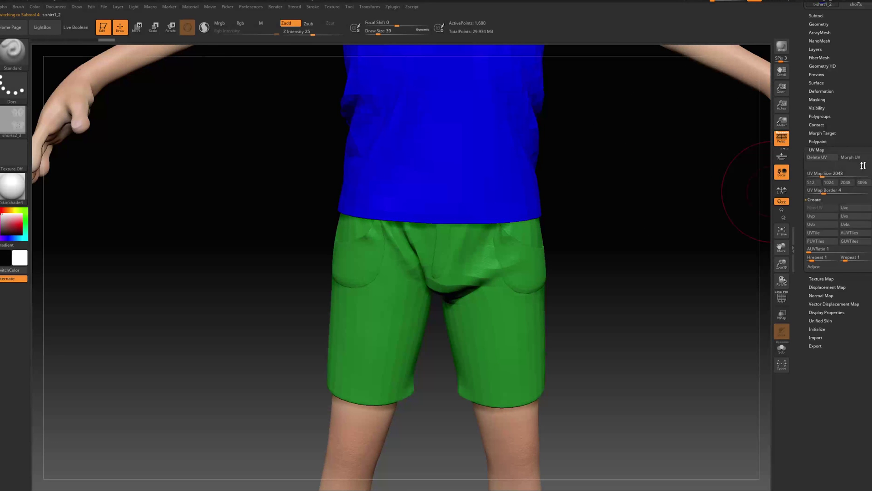
left_click(821, 287)
left_click(831, 225)
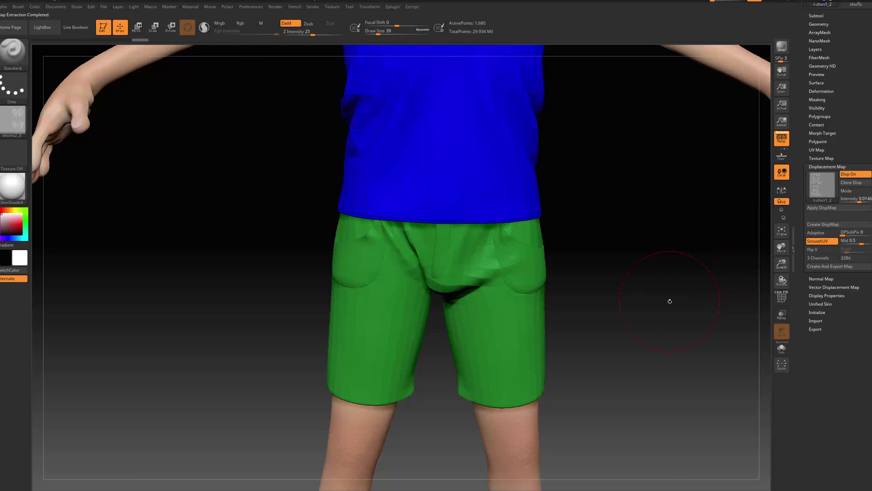
left_click(851, 182)
left_click(21, 129)
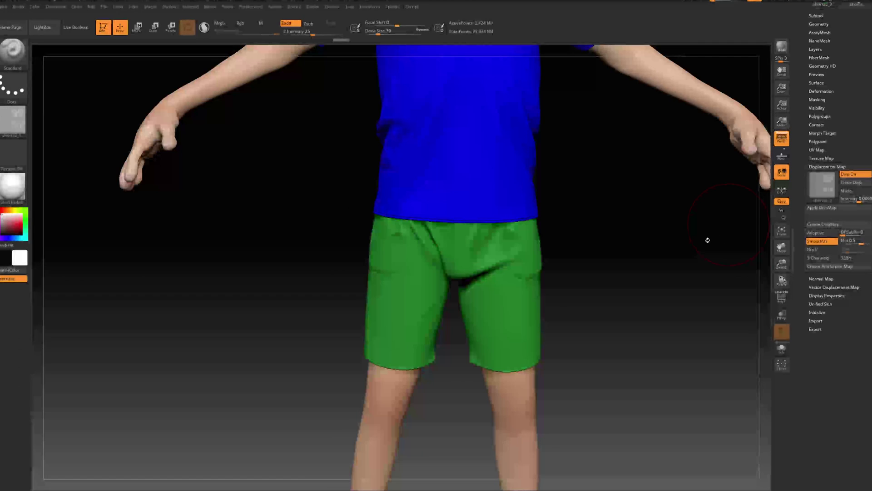
- Lower the shorts subtool's subdivision level and review its normal map and texture map settings
left_click_drag(707, 241, 697, 243)
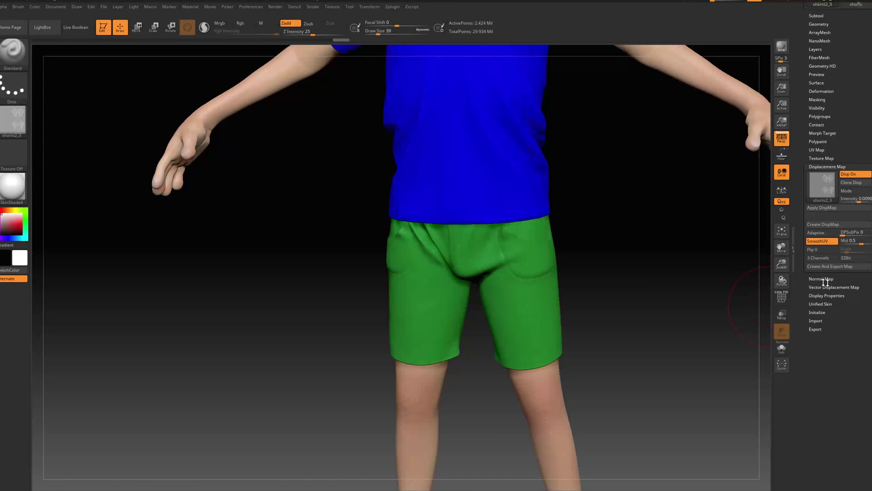
key("shift")
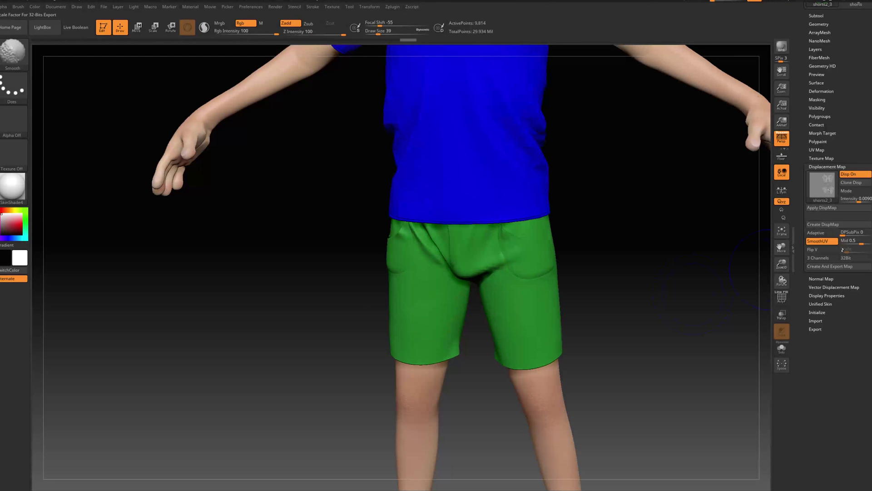
left_click(823, 278)
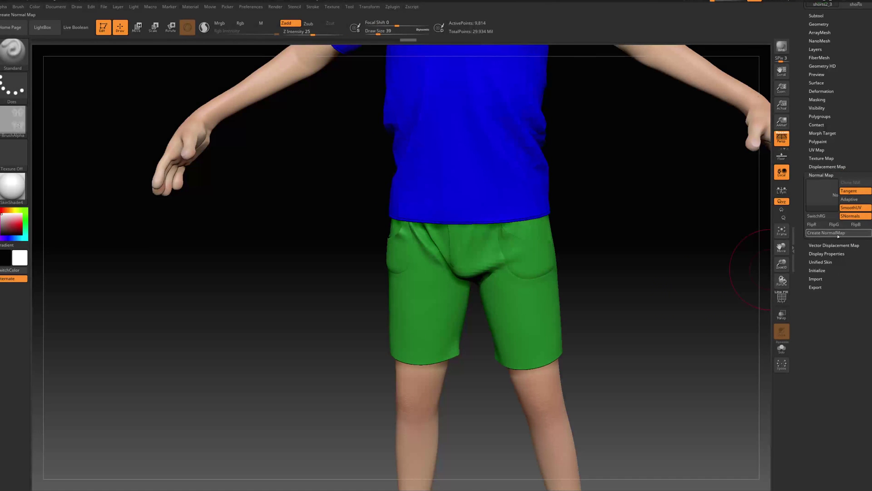
scroll(845, 291, "up", 5)
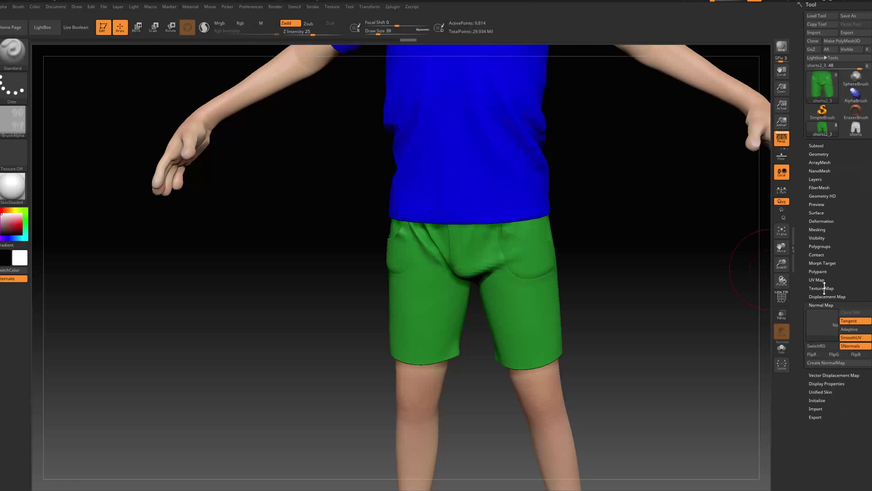
left_click(822, 288)
scroll(825, 300, "down", 2)
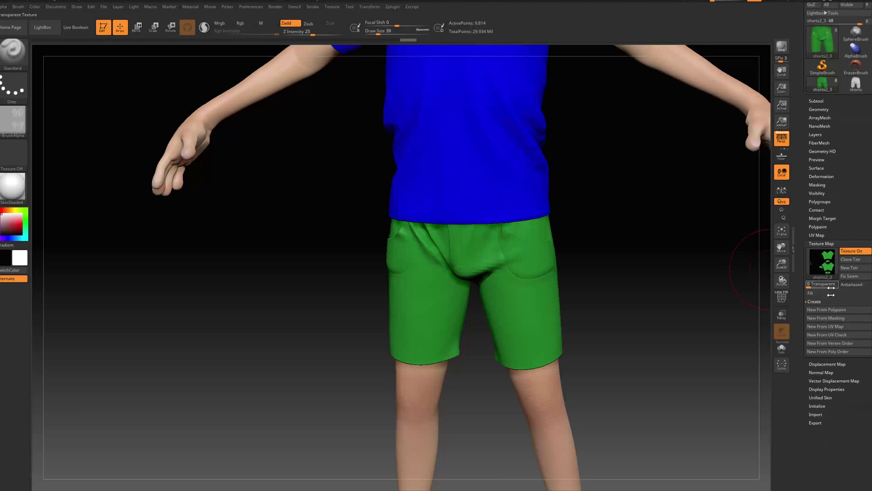
left_click_drag(642, 232, 723, 337, "alt")
left_click_drag(709, 381, 678, 328, "alt")
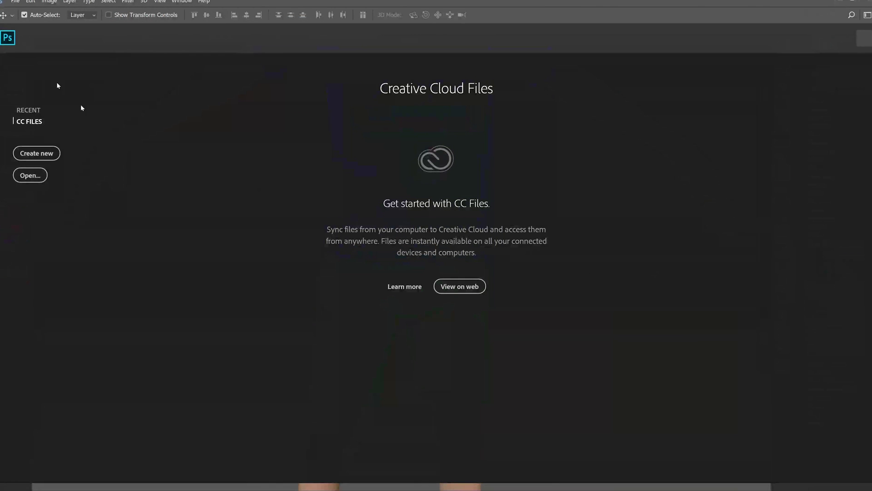
- Switch to Photoshop and open the Displace Tshirt and Displace Shorts maps together from the MAPS folder
left_click(14, 3)
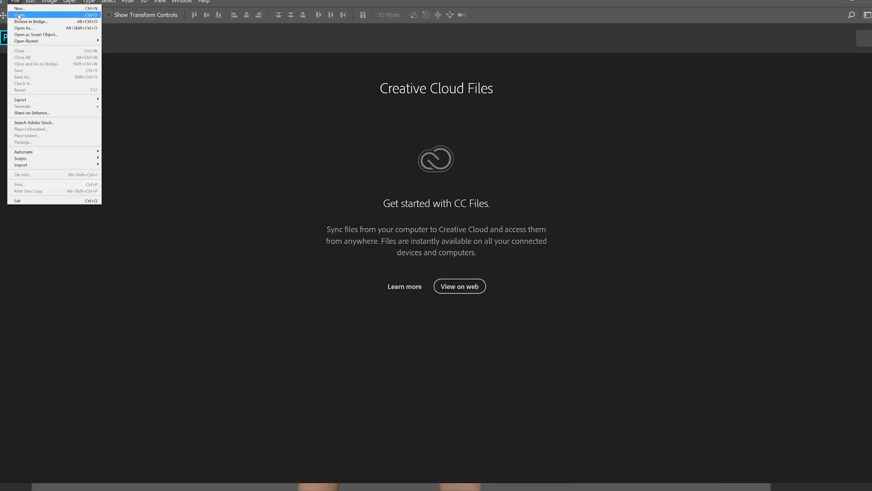
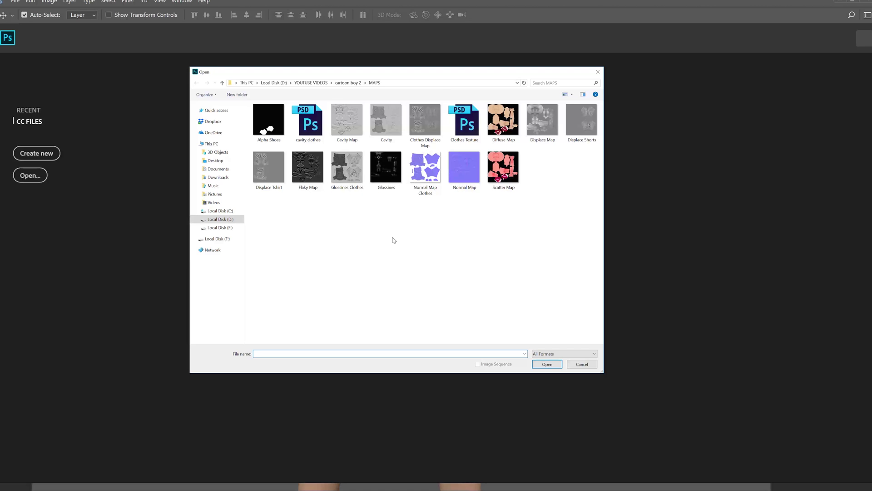
left_click(418, 181)
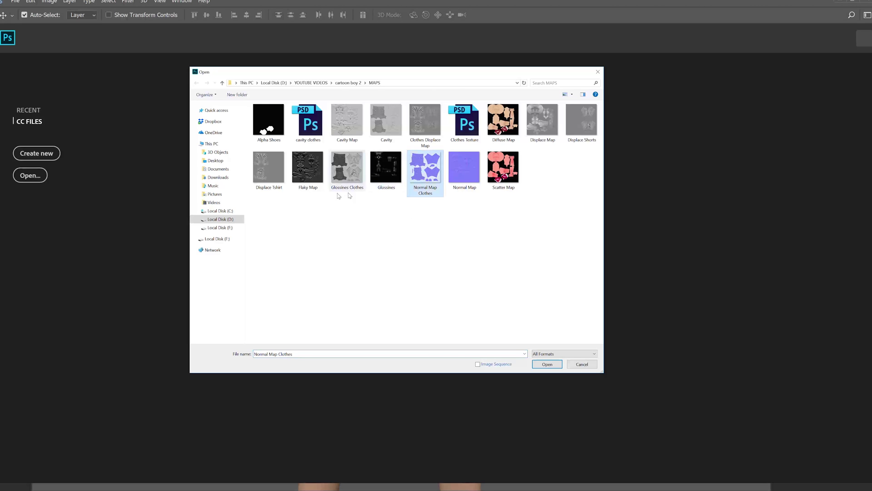
left_click(357, 175)
left_click(300, 225)
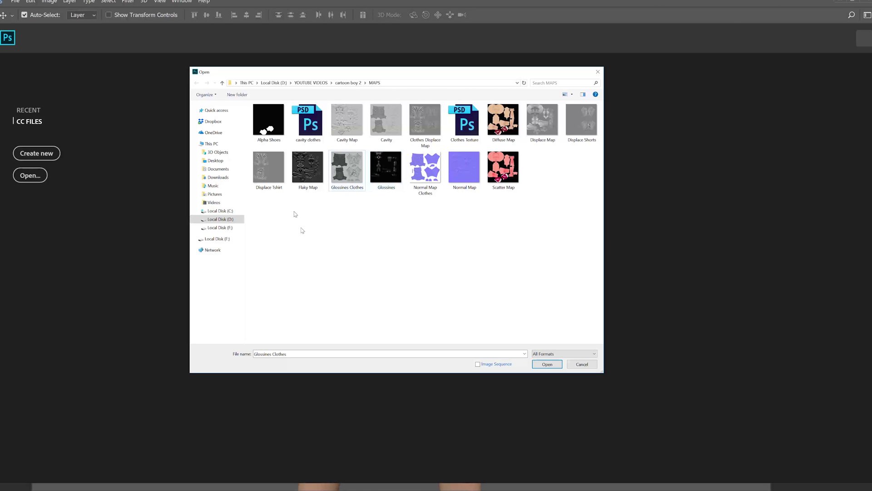
left_click(270, 182)
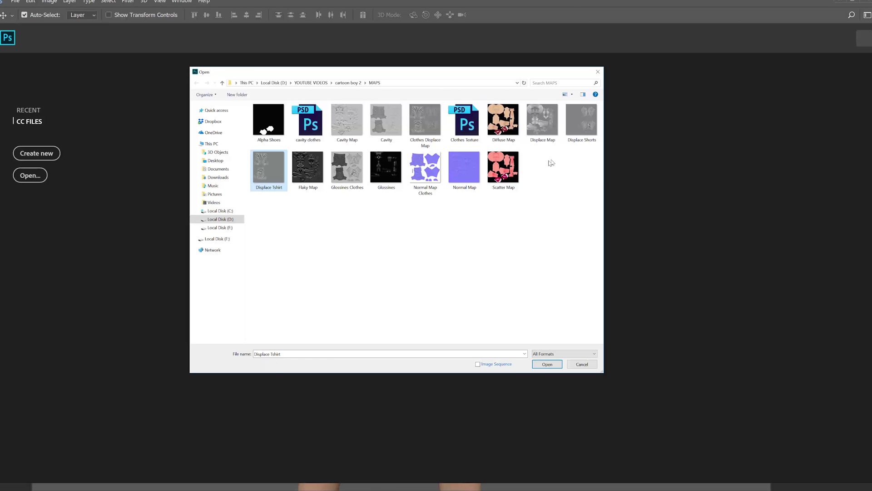
left_click(585, 134, "ctrl")
left_click(547, 364)
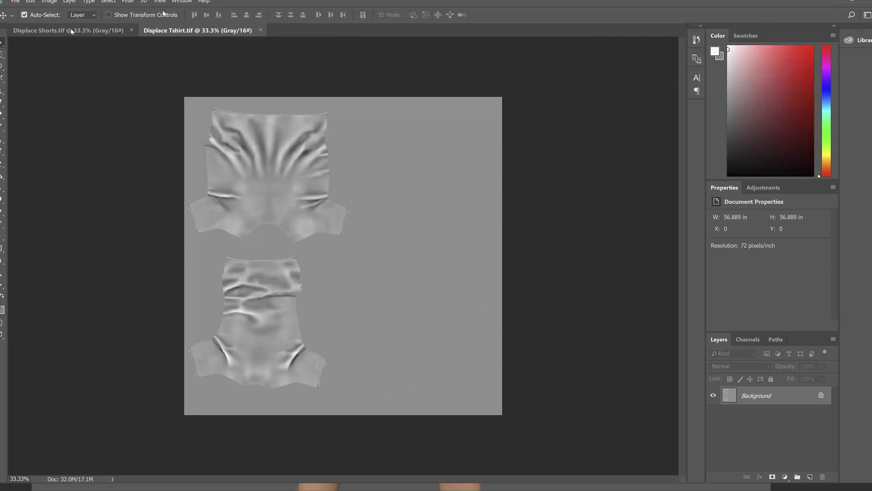
- Copy the entire Displace Shorts image and paste it as a new layer over the Displace Tshirt map
left_click(136, 34)
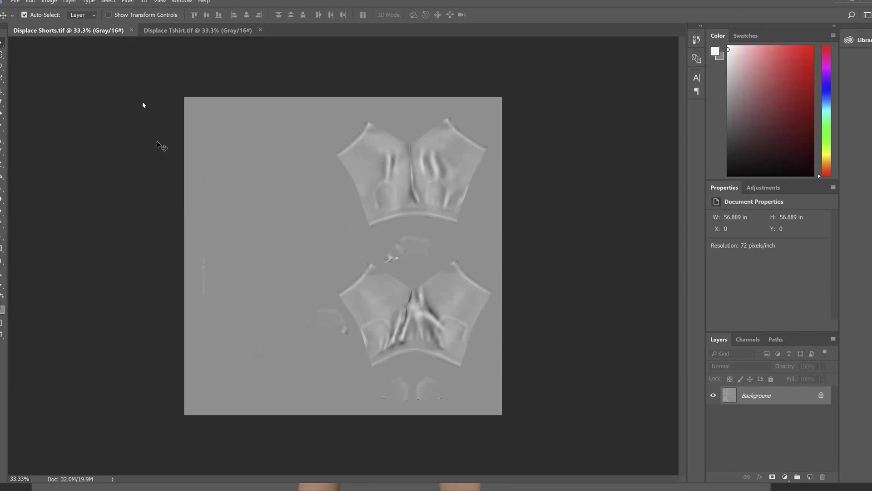
key("ctrl+a")
left_click(200, 30)
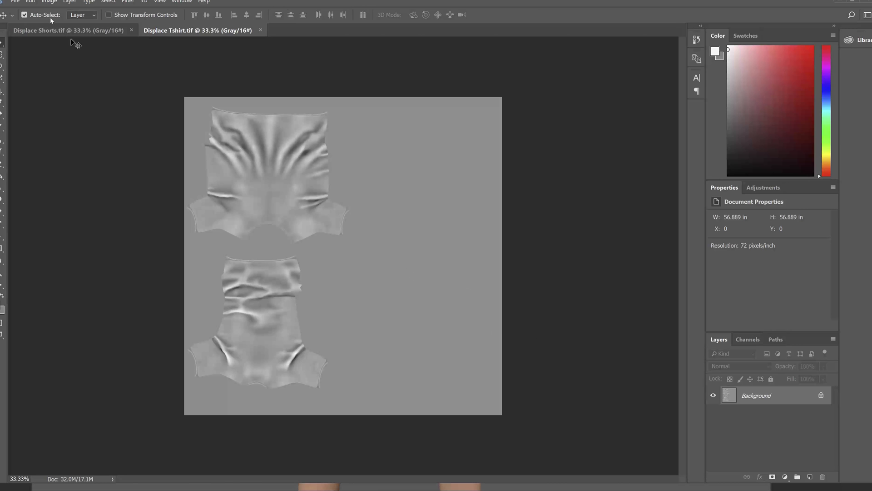
key("ctrl+Tab")
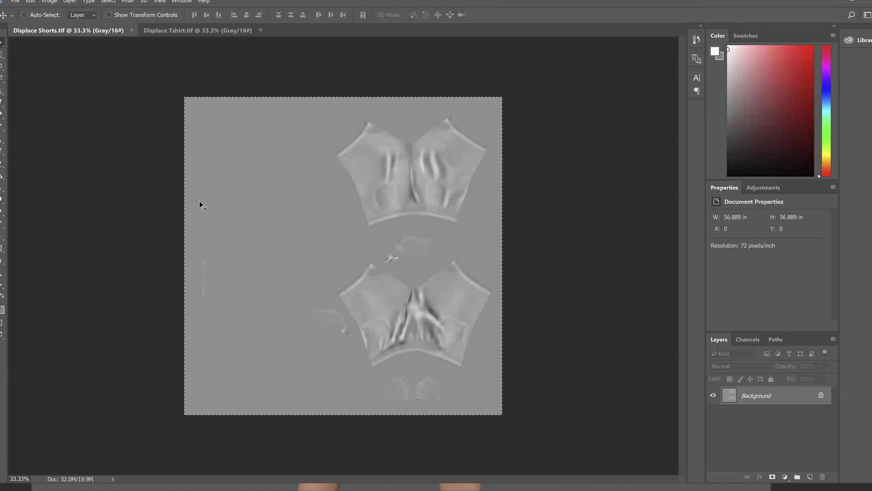
key("ctrl+c")
left_click_drag(191, 55, 283, 290, "ctrl")
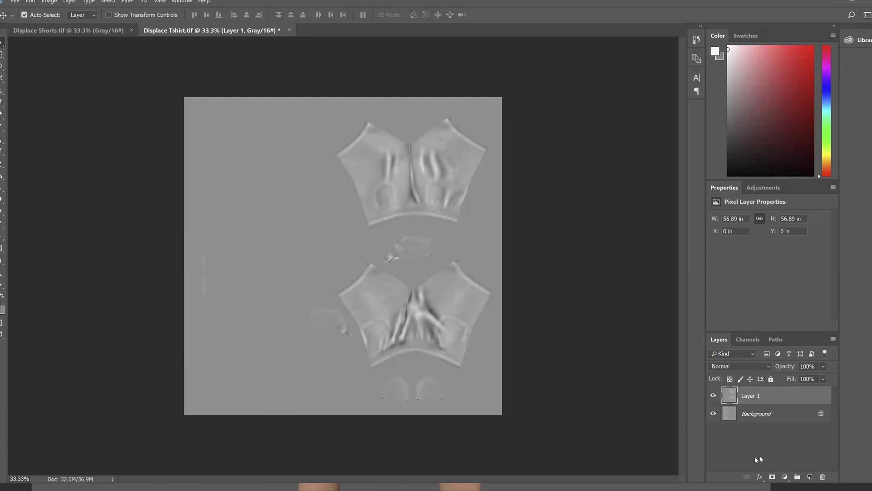
- Add a layer mask to the pasted shorts layer and start brushing it in black over the T-shirt area at 48% brush opacity
left_click(772, 477)
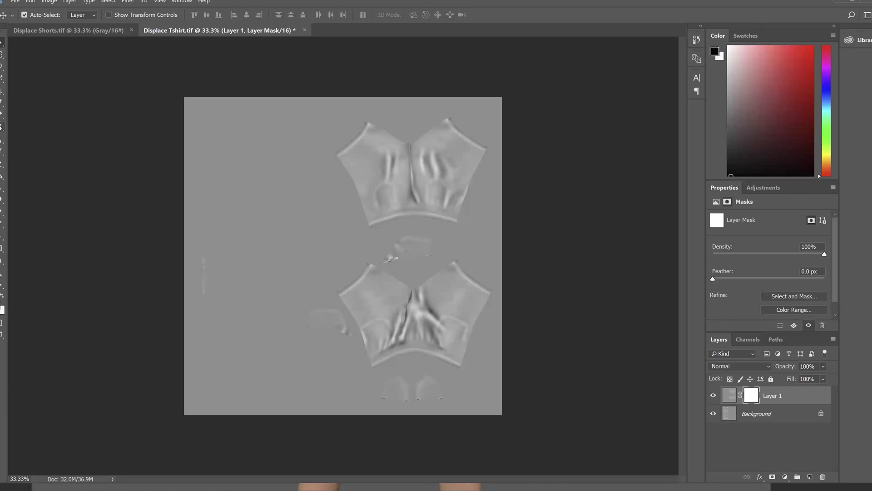
left_click(2, 128)
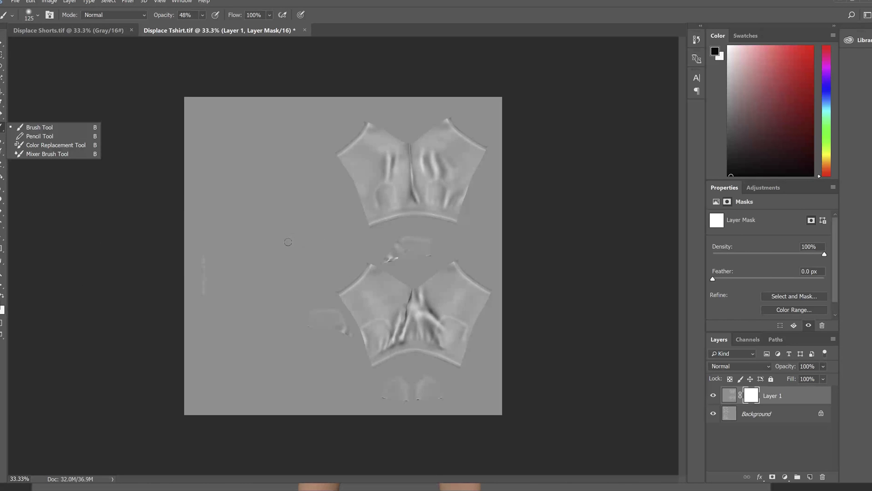
left_click_drag(289, 242, 273, 245)
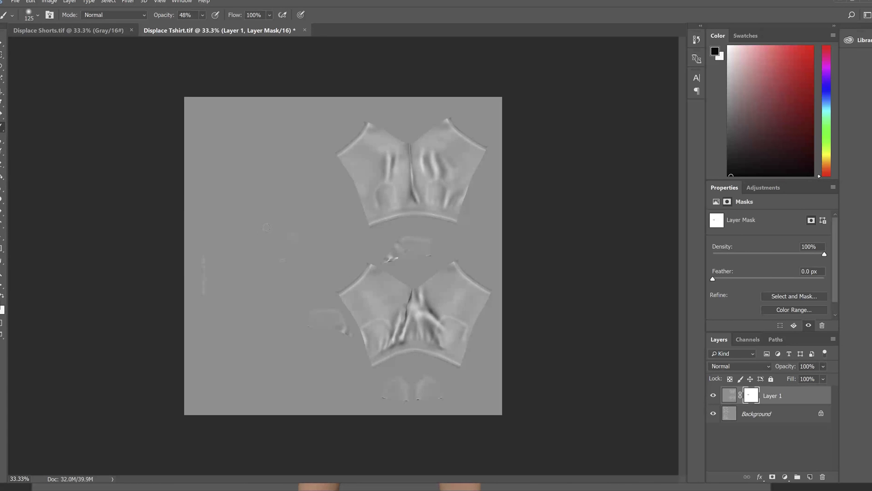
mouse_move(274, 238)
left_mouse_down()
mouse_move(314, 227)
mouse_move(296, 199)
left_mouse_up()
- Reduce the shorts layer's opacity to 71% and mask out its areas over the T-shirt pieces with a 100% opacity brush
left_click(822, 366)
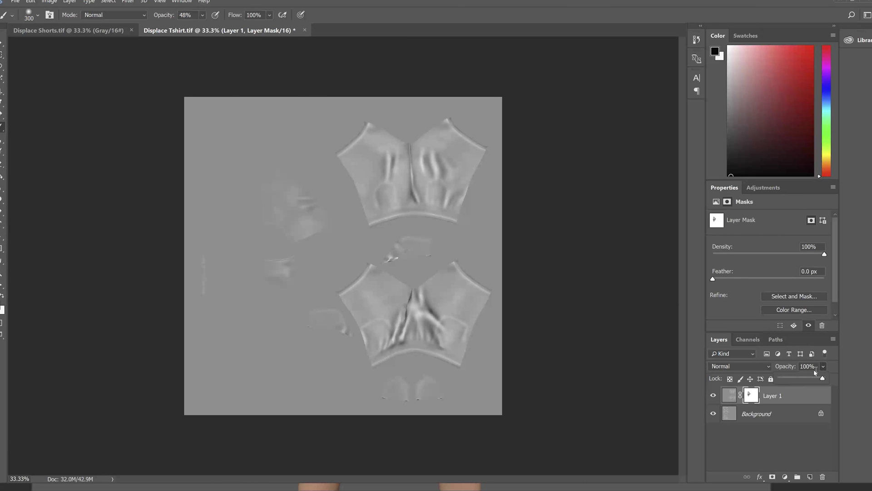
left_click(808, 378)
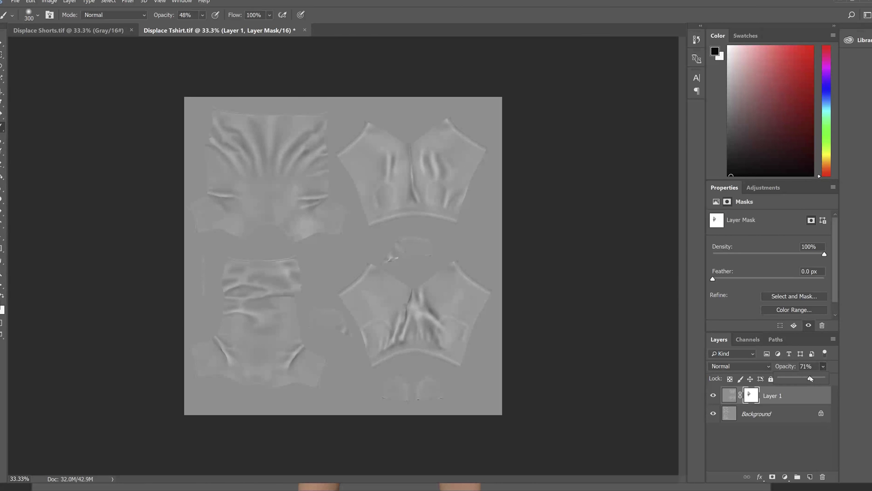
left_click(630, 226)
left_click_drag(206, 17, 224, 27)
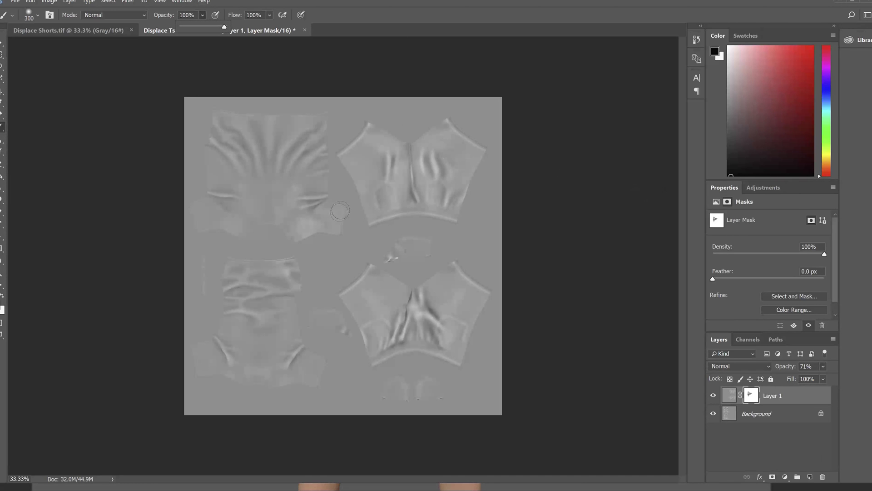
mouse_move(299, 232)
left_mouse_down()
mouse_move(191, 221)
mouse_move(222, 203)
mouse_move(250, 205)
mouse_move(248, 179)
mouse_move(212, 137)
mouse_move(218, 116)
mouse_move(323, 117)
mouse_move(326, 202)
mouse_move(338, 230)
left_mouse_up()
mouse_move(295, 269)
left_mouse_down()
mouse_move(293, 283)
mouse_move(232, 258)
mouse_move(221, 314)
left_mouse_up()
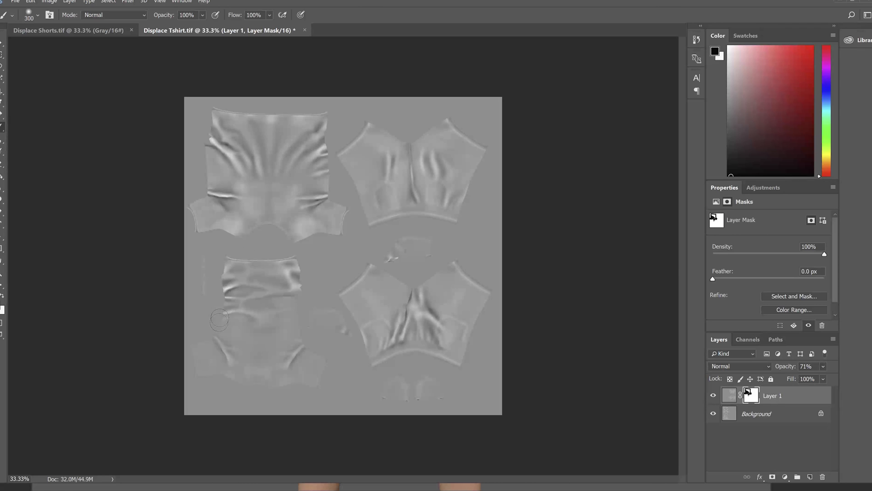
mouse_move(192, 374)
left_mouse_down()
mouse_move(286, 388)
mouse_move(316, 380)
mouse_move(289, 302)
mouse_move(291, 249)
left_mouse_up()
- Restore the shorts layer to 100% opacity and mask out the remaining T-shirt areas with a larger 700 px brush
left_click(822, 366)
left_click_drag(821, 378, 832, 378)
left_click(255, 290)
mouse_move(264, 281)
left_mouse_down()
mouse_move(272, 315)
mouse_move(233, 344)
mouse_move(258, 359)
mouse_move(288, 358)
left_mouse_up()
key("bracketright")
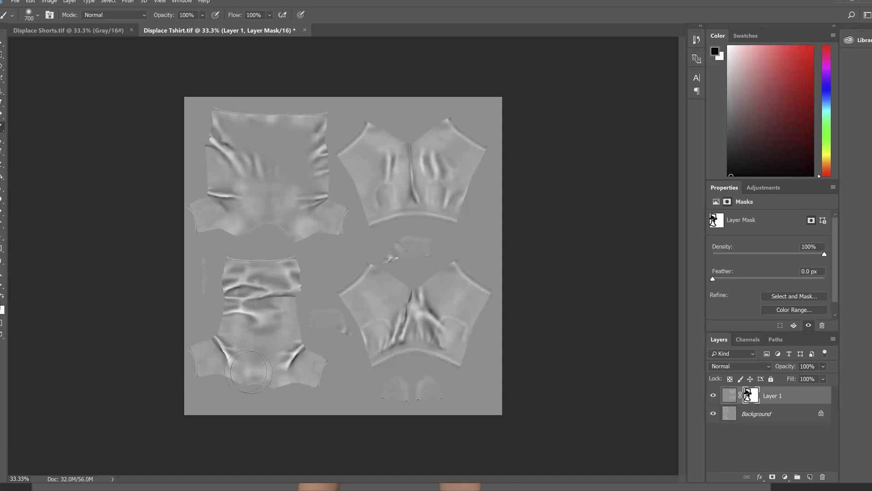
left_click_drag(279, 270, 279, 262)
mouse_move(314, 207)
left_mouse_down()
mouse_move(311, 187)
mouse_move(271, 175)
mouse_move(245, 137)
left_mouse_up()
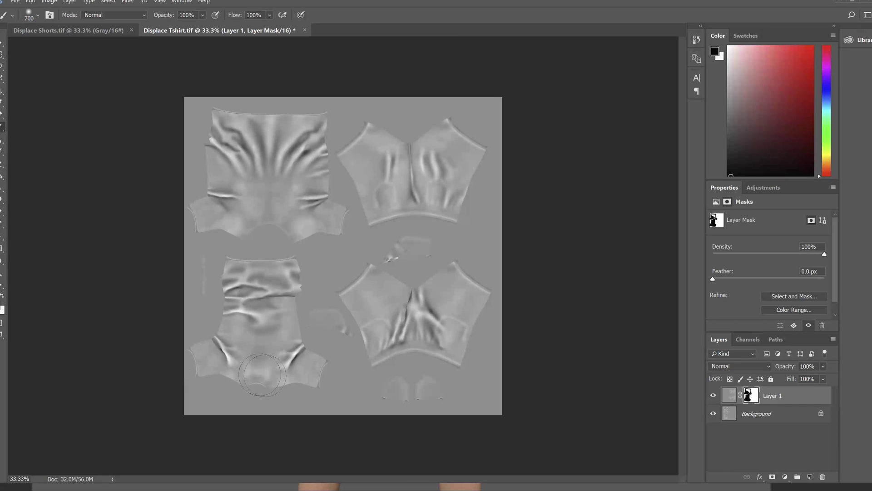
mouse_move(289, 377)
left_mouse_down()
mouse_move(305, 376)
mouse_move(279, 354)
left_mouse_up()
- Open the Clothes Texture PSD from the MAPS folder
left_click(16, 2)
left_click(27, 18)
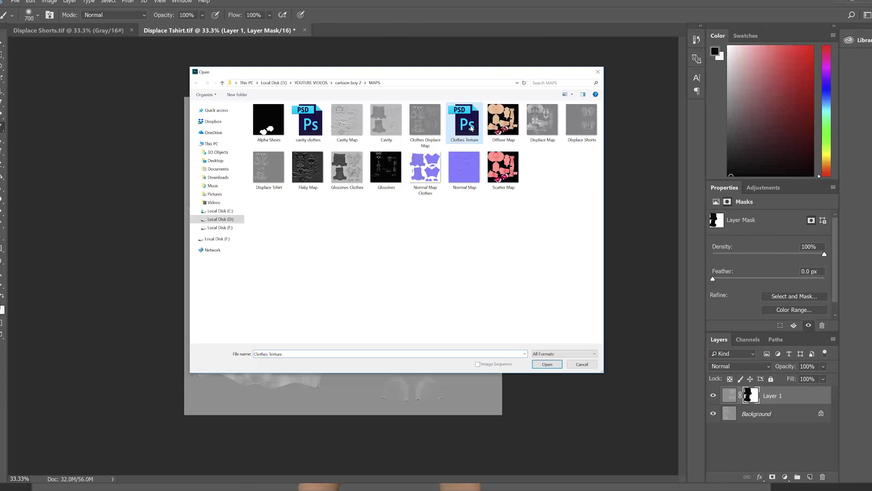
double_click(466, 120)
- Merge Layer 1 with the black Layer 3 and delete Layer 2 while Layer 4 is temporarily hidden
left_click(713, 395)
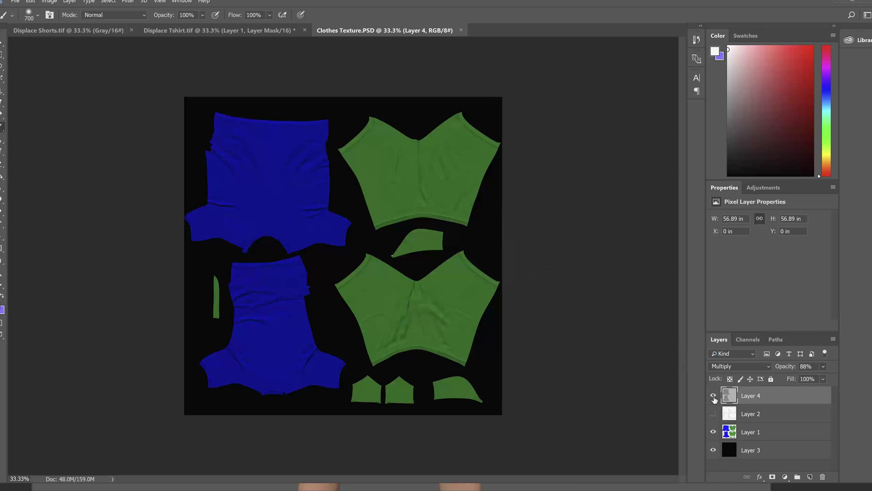
left_click(713, 414)
left_click(749, 432)
left_click(748, 450, "shift")
key("ctrl+e")
left_click_drag(744, 415, 820, 478)
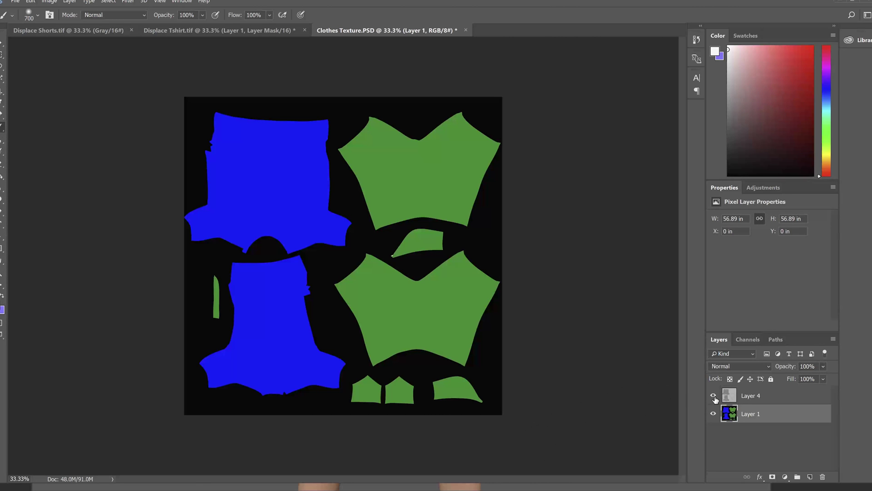
left_click(714, 396)
- Set the grey cavity layer, Layer 4, to 100% opacity and the Normal blend mode
left_click(734, 396)
left_click(823, 366)
left_click_drag(823, 378, 833, 380)
left_click(749, 366)
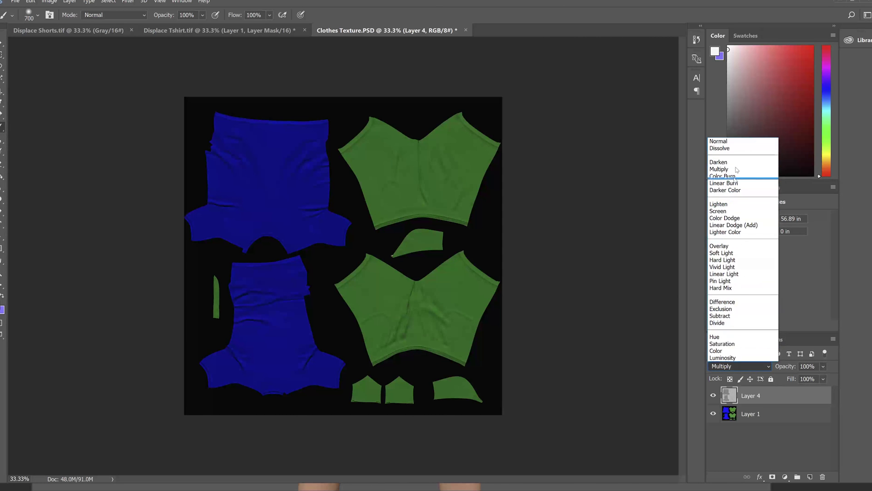
left_click(723, 146)
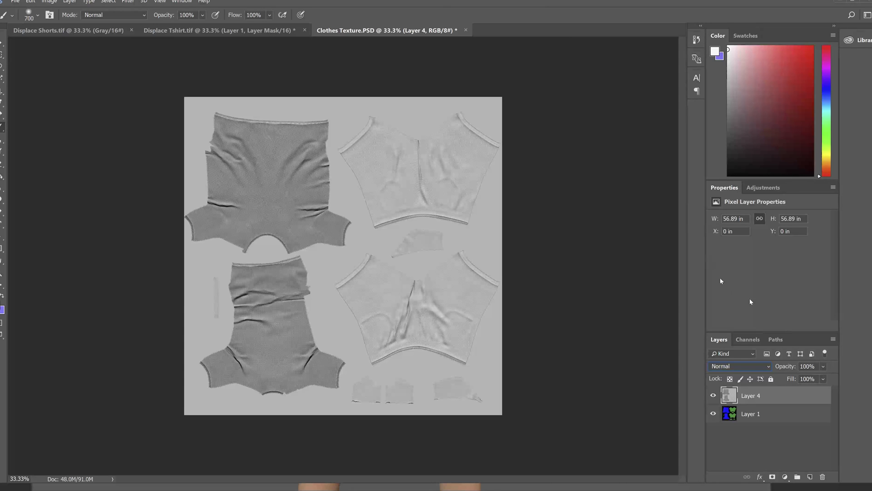
- Set Layer 4 to Multiply at about 61% opacity and toggle its visibility to compare the fabric shading
left_click(754, 366)
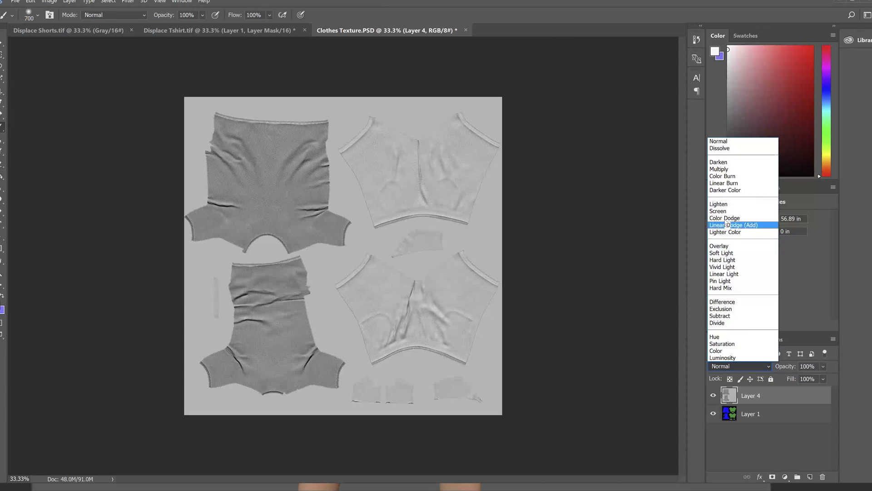
left_click(719, 169)
left_click(823, 366)
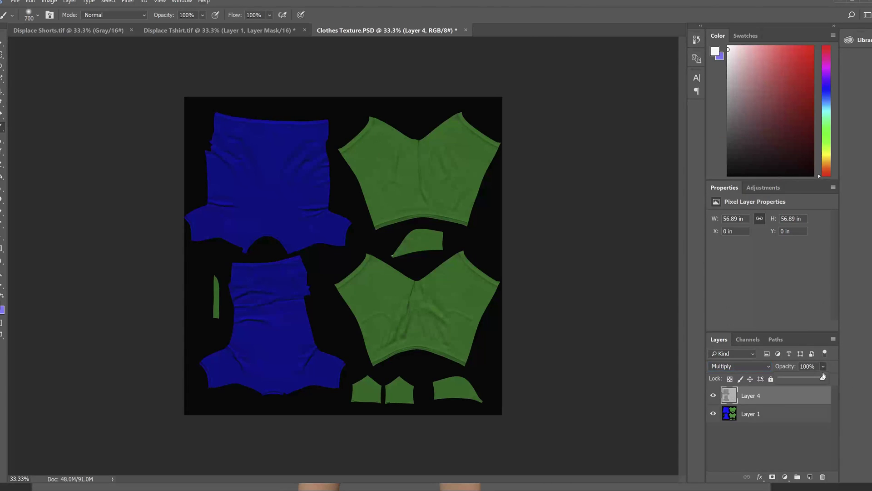
left_click_drag(822, 380, 807, 381)
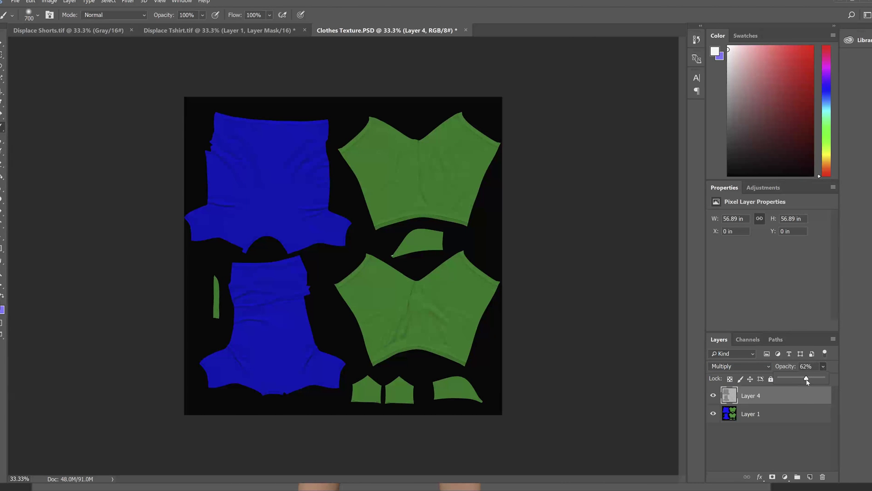
left_click(714, 395)
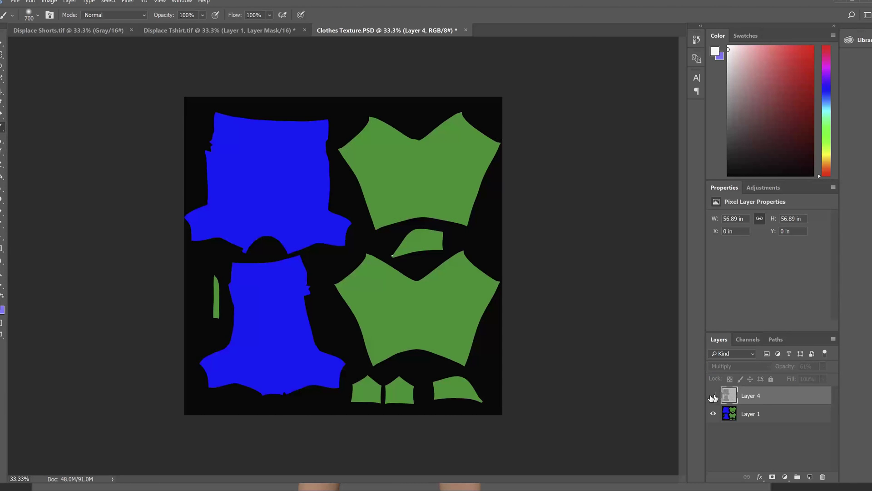
left_click(709, 397)
left_click(710, 397)
left_click(709, 396)
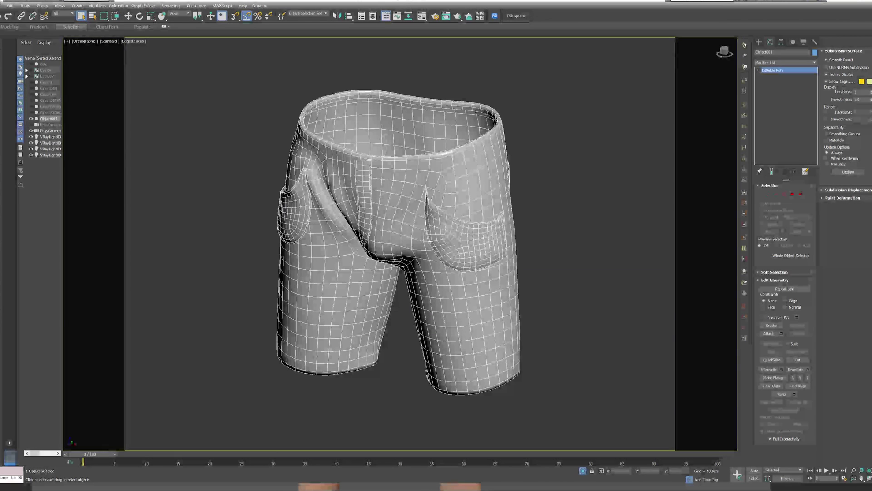
- Switch to 3ds Max and examine the wireframe of the isolated shorts mesh
left_click(583, 471)
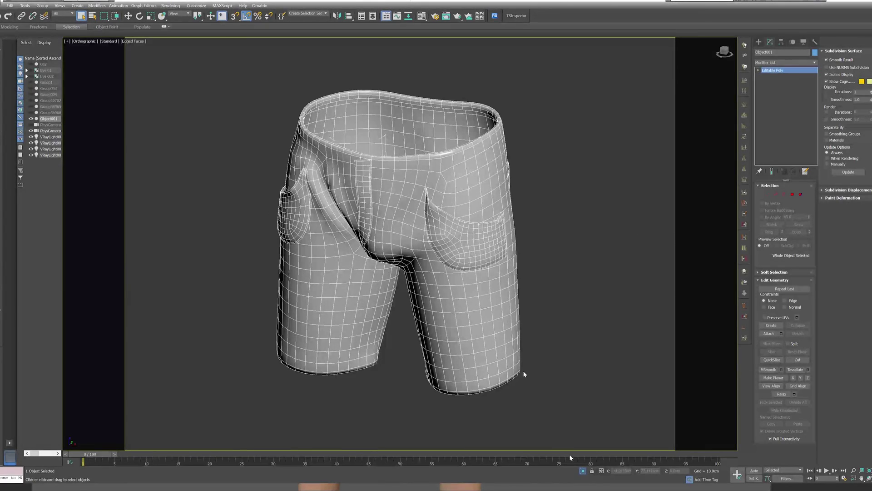
scroll(376, 277, "up", 3)
scroll(410, 300, "down", 3)
middle_click_drag(410, 300, 433, 310, "alt")
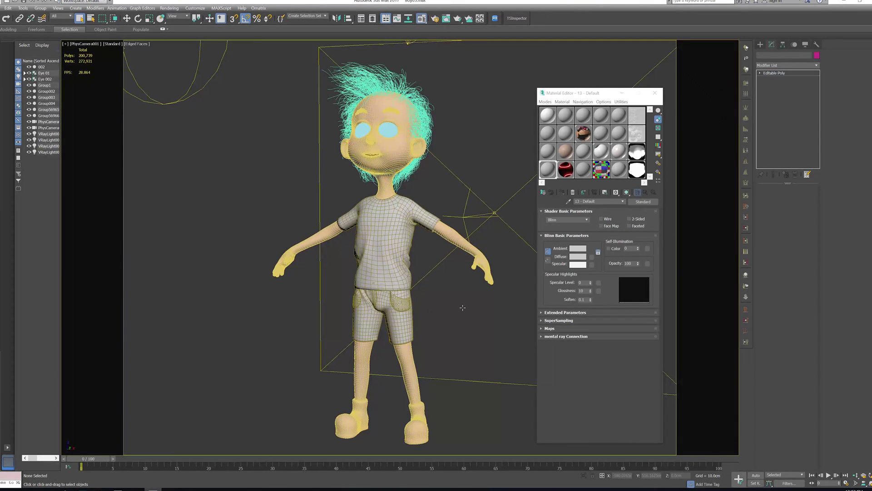
- Select the combined T-shirt and shorts object on the character and isolate it
left_click(433, 305)
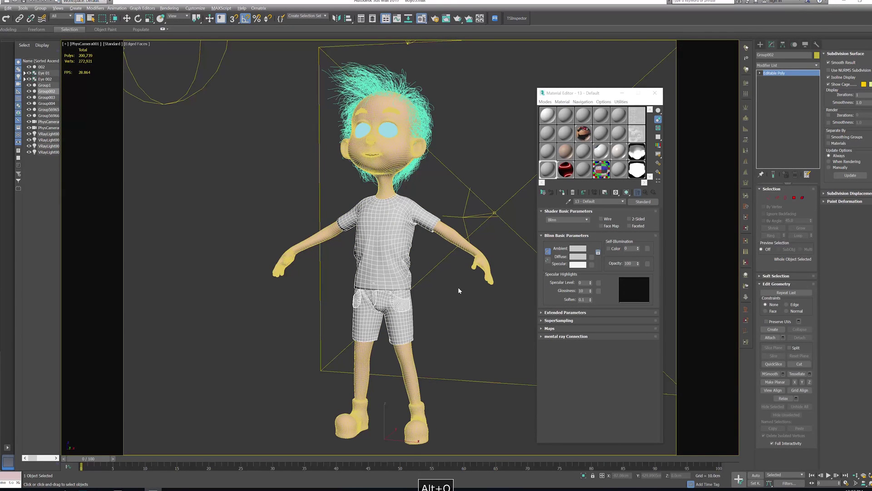
key("alt+q")
key("z")
middle_click_drag(449, 221, 419, 284)
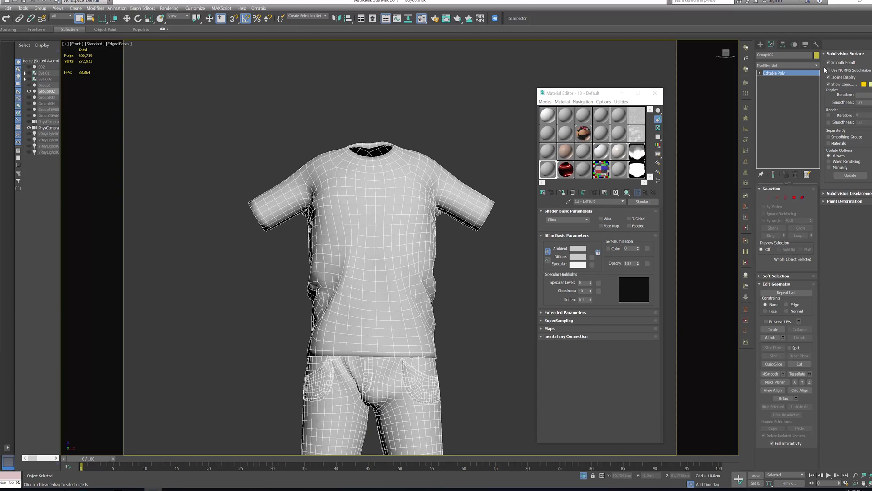
- Add a TurboSmooth modifier with 2 iterations to the clothing mesh
left_click(807, 66)
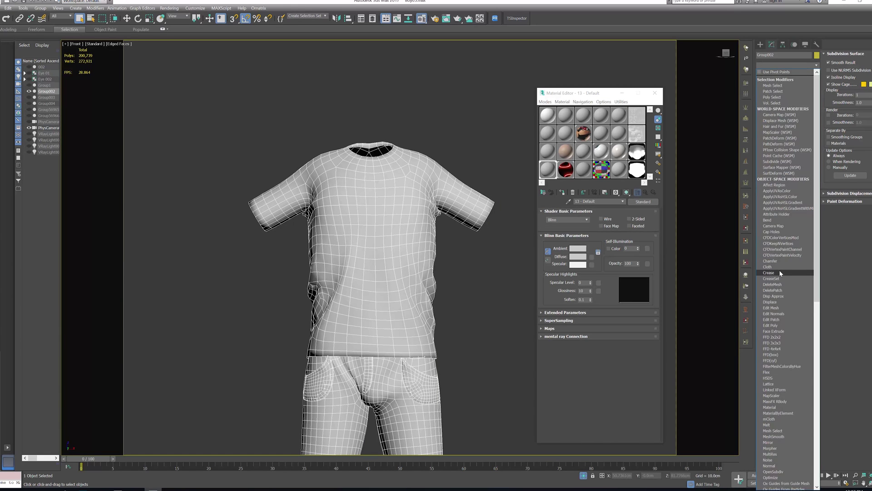
key("t")
left_click(768, 382)
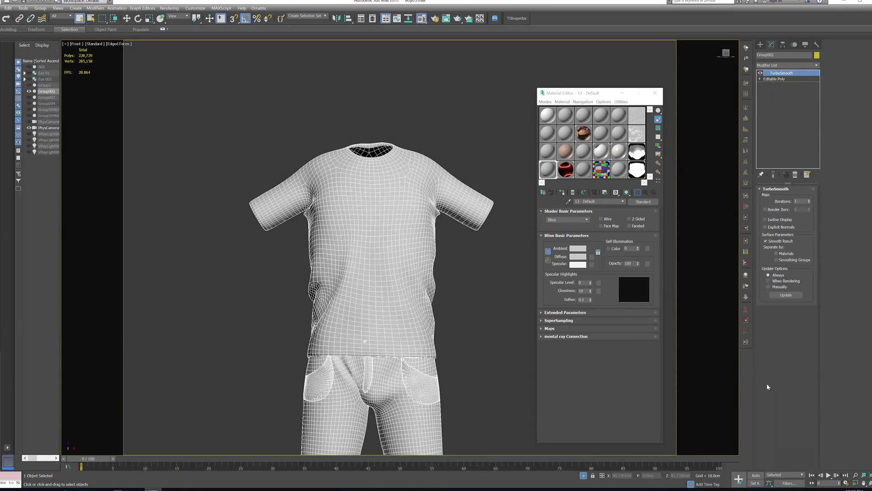
left_click(809, 200)
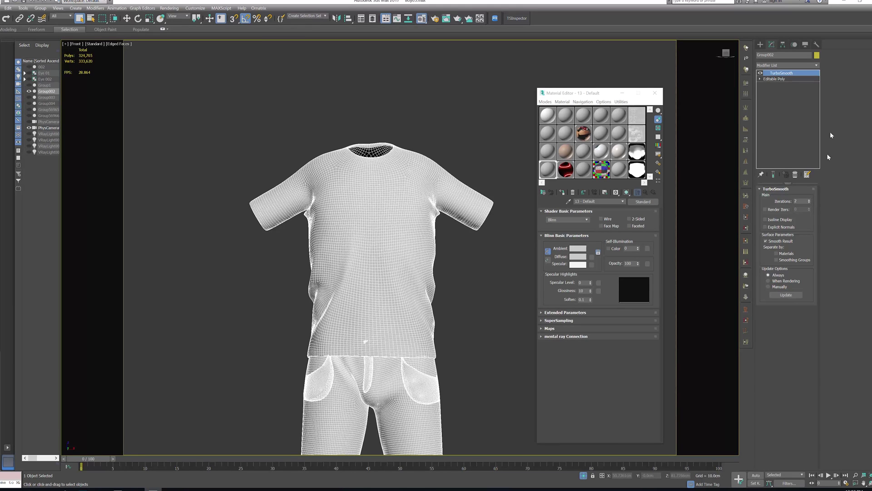
- Add a Displace modifier above TurboSmooth on the clothing mesh
left_click(817, 66)
key("d")
left_click(772, 83)
middle_click_drag(454, 351, 449, 298, "alt")
middle_click_drag(464, 264, 454, 330)
scroll(454, 330, "up", 3)
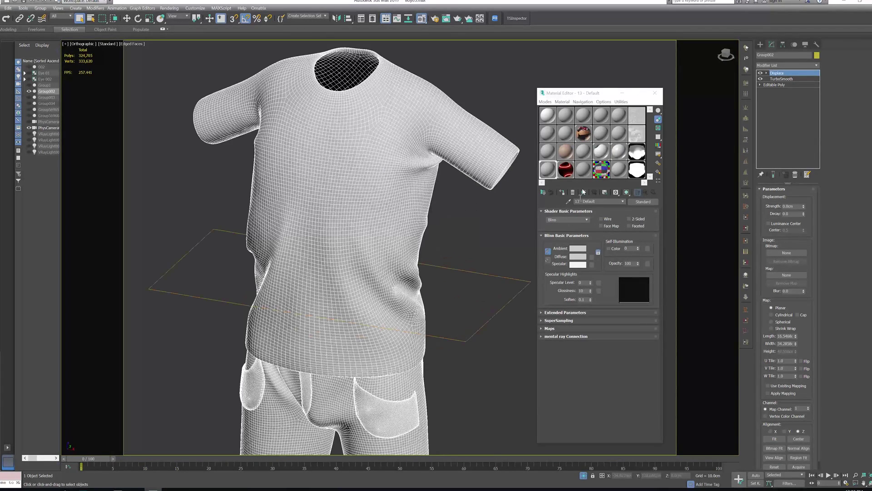
- Load Clothes Displace Map into the spare bitmap map with a gamma override of 1.0 and assign it as the Displace modifier's map
left_click(638, 122)
left_click(612, 303)
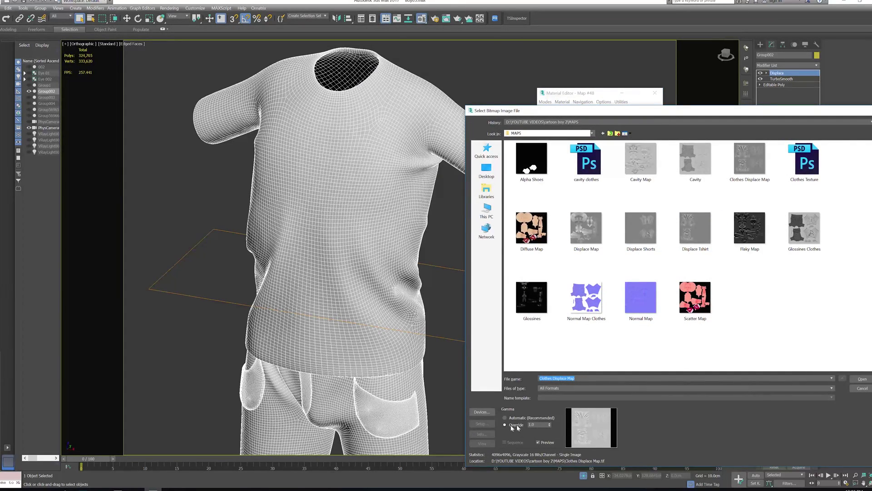
left_click(862, 379)
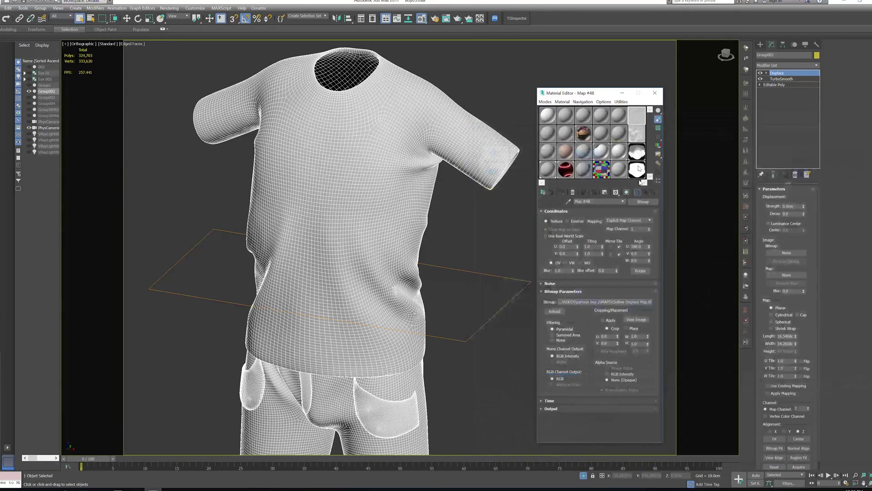
left_click_drag(643, 127, 770, 252)
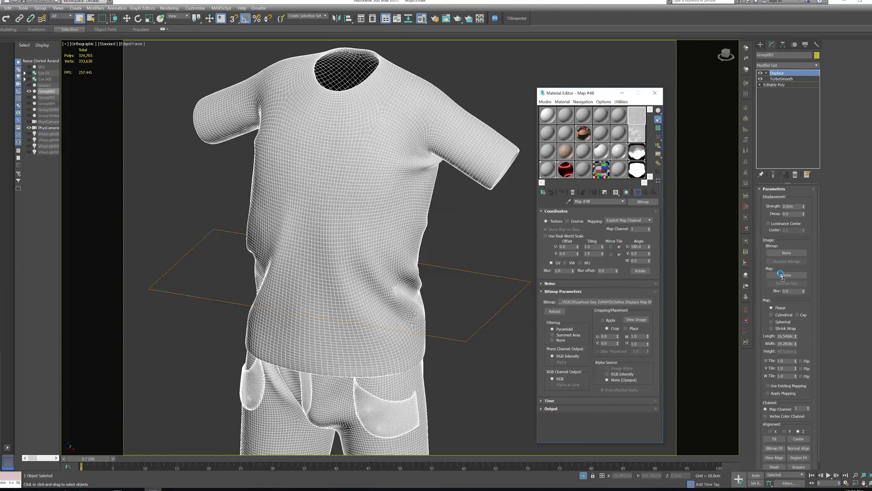
left_click(421, 266)
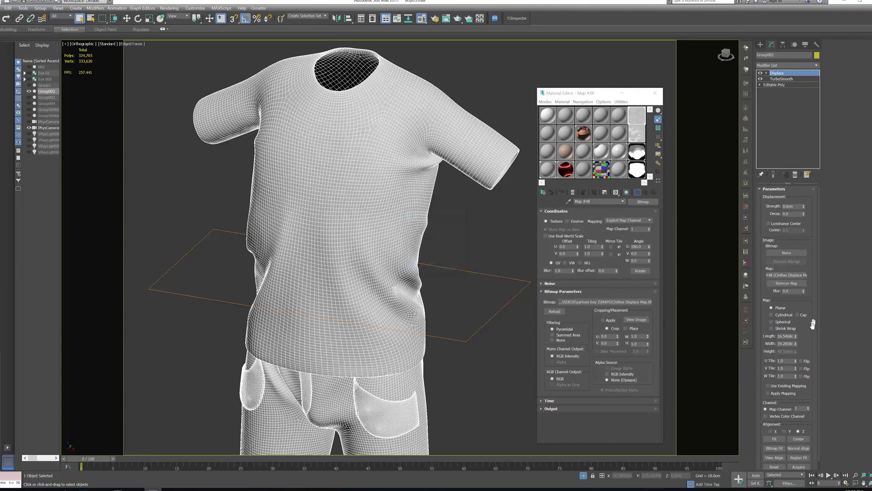
- Enable Use Existing Mapping and Luminance Center in the Displace modifier, set its strength to 1 cm, and hide the edged faces
left_click(779, 387)
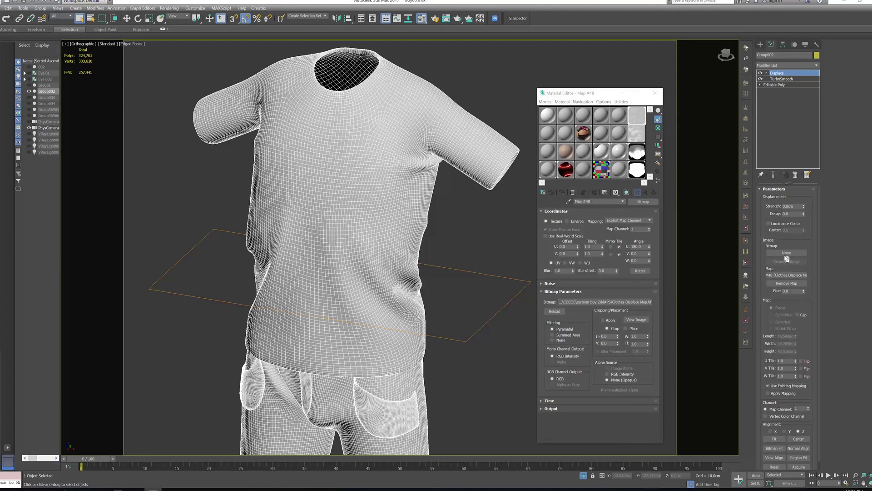
left_click(780, 224)
left_click_drag(796, 207, 763, 209)
type("1")
key("Return")
middle_click_drag(348, 308, 347, 254)
key("F4")
middle_click_drag(422, 281, 452, 287, "alt")
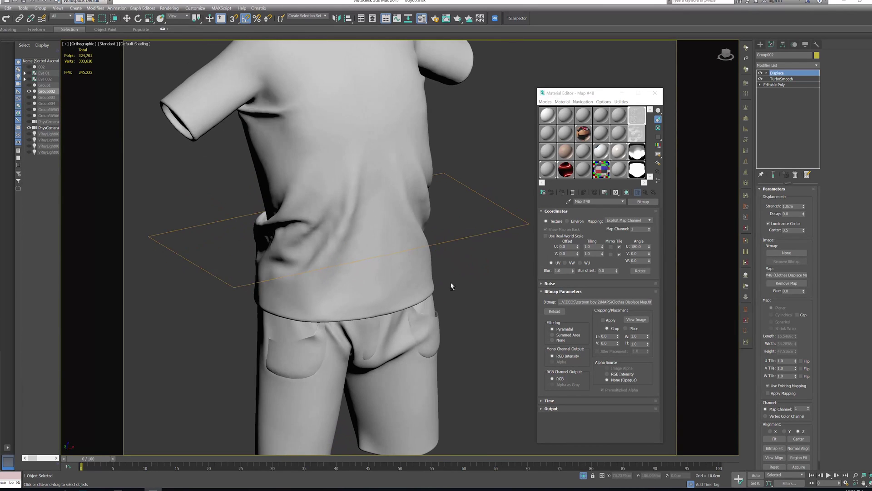
- Raise the TurboSmooth iterations above 2 and examine the displaced fabric detail on the T-shirt
left_click(782, 79)
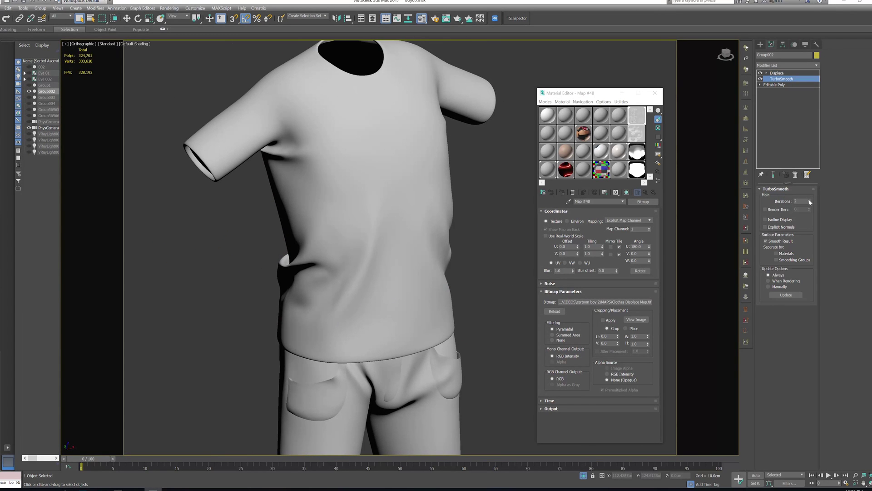
left_click(809, 200)
left_click(785, 73)
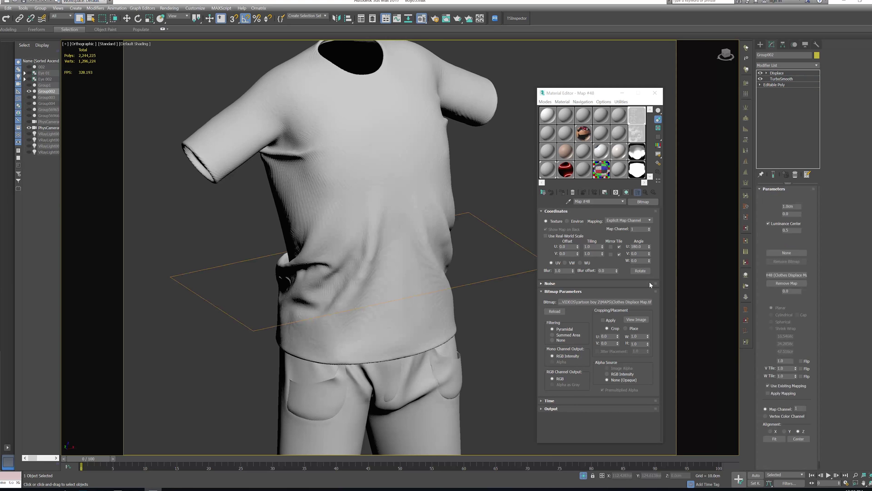
middle_click_drag(516, 347, 487, 185, "alt")
scroll(398, 287, "up", 8)
middle_click_drag(377, 145, 332, 299)
scroll(398, 287, "down", 6)
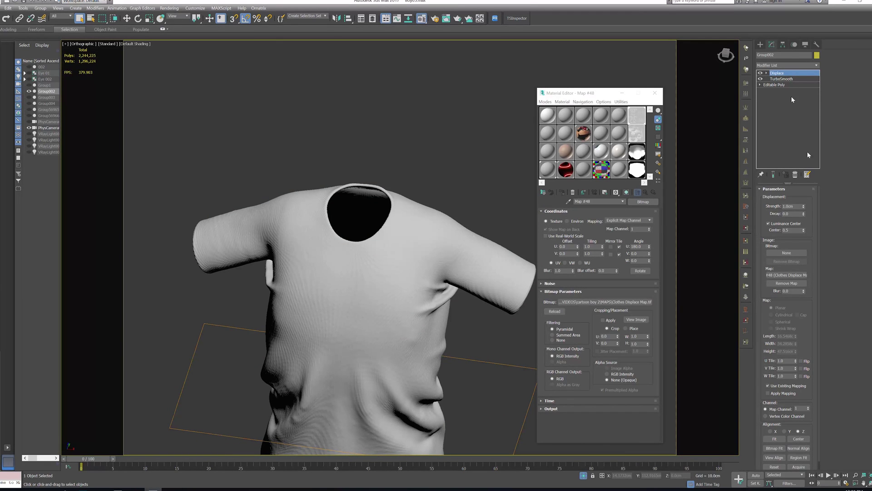
left_click(789, 207)
key("BackSpace")
type("104")
key("Return")
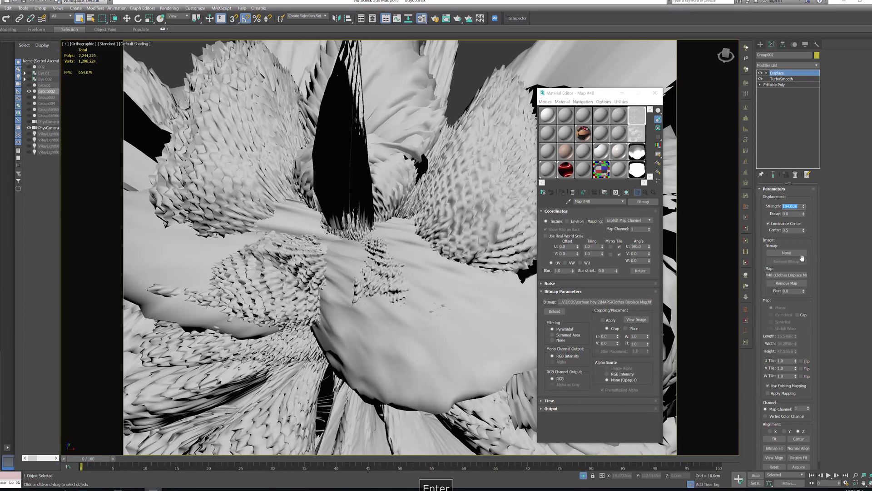
- Set the Displace strength to 1.3 cm and check the folds around the T-shirt
type("1.3")
key("Return")
middle_click_drag(402, 342, 389, 112)
middle_click_drag(383, 262, 424, 270, "alt")
scroll(420, 349, "up", 3)
middle_click_drag(401, 184, 381, 340)
scroll(420, 348, "down", 3)
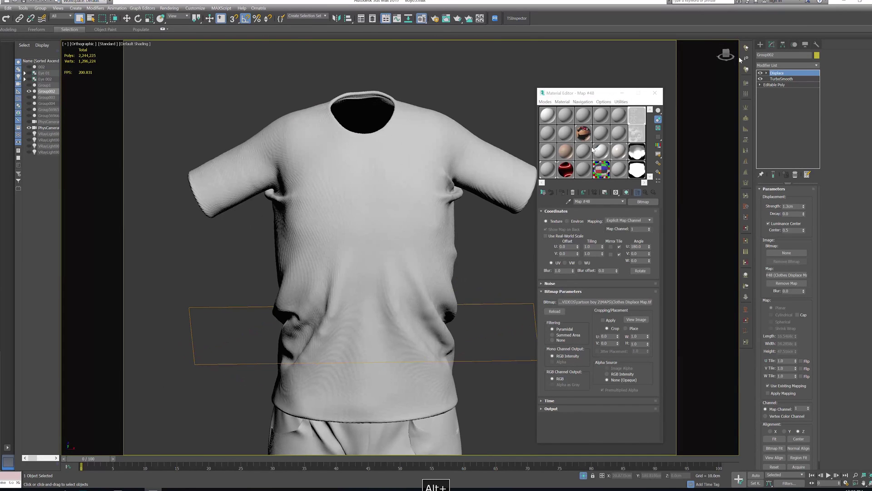
- Set TurboSmooth to 1 viewport iteration and enable 5 render iterations, then check the clothing
left_click(802, 78)
double_click(801, 201)
type("1")
left_click(779, 209)
left_click_drag(802, 210, 783, 214)
type("5")
key("Return")
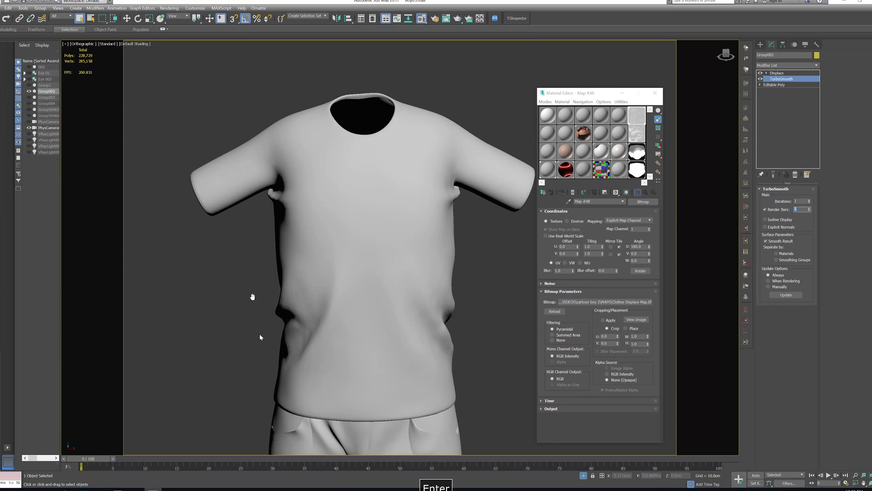
scroll(260, 337, "down", 3)
middle_click_drag(260, 337, 364, 321, "alt")
scroll(363, 322, "up", 4)
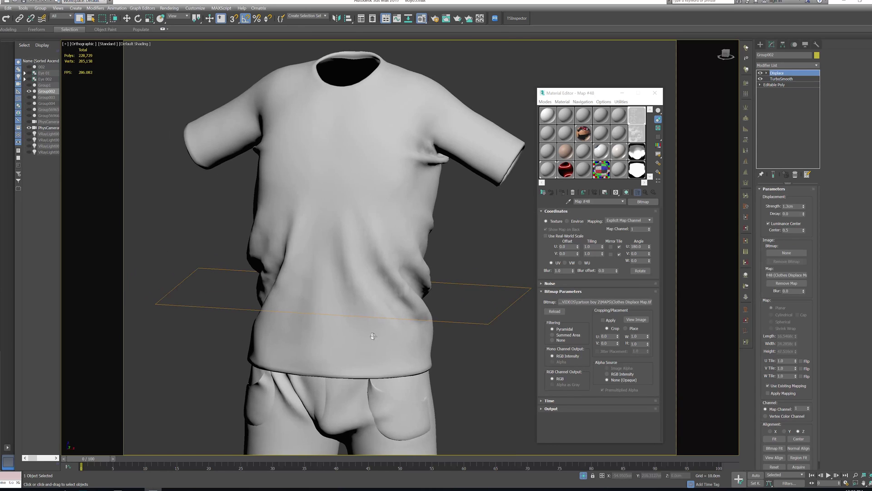
scroll(373, 336, "down", 2)
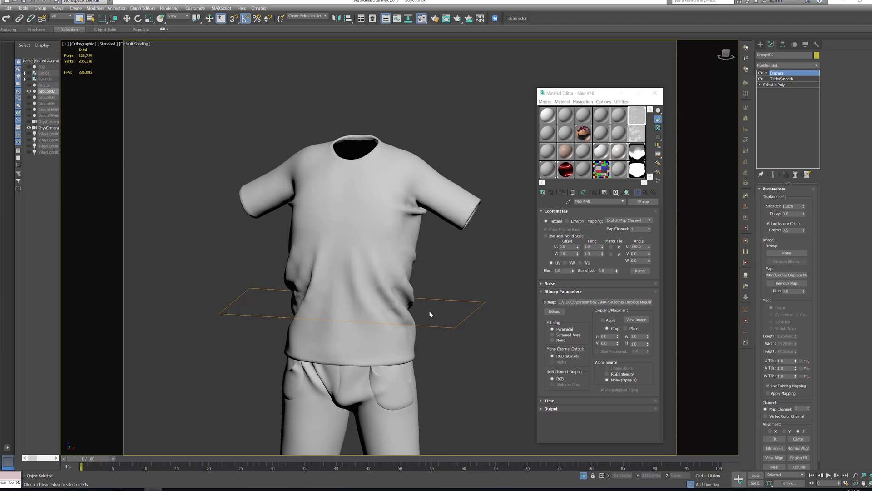
- Apply a VRayMtl to the clothing from the 13 - Default material slot, with a grey reflection and a reflection glossiness of 0.46
left_click(547, 171)
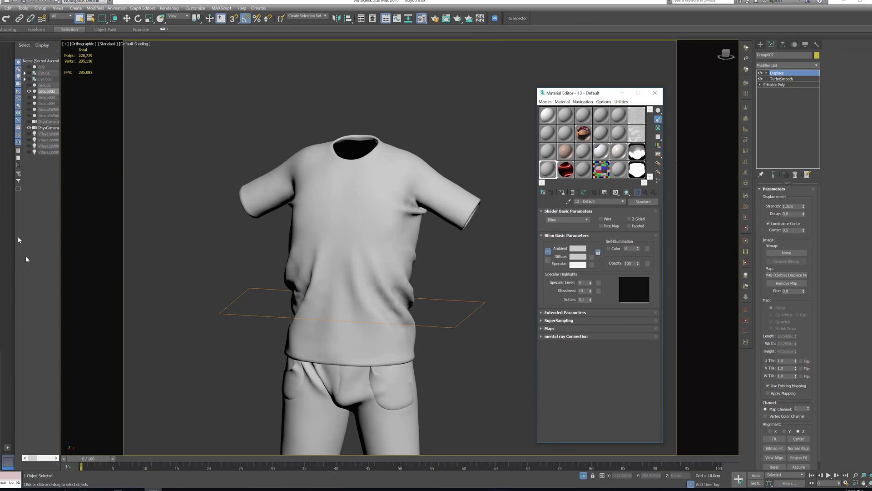
left_click(1, 301)
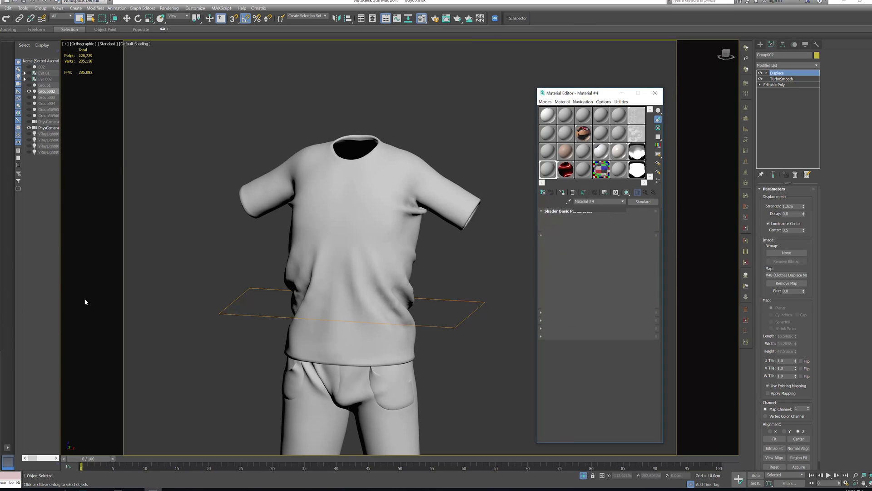
left_click(578, 243)
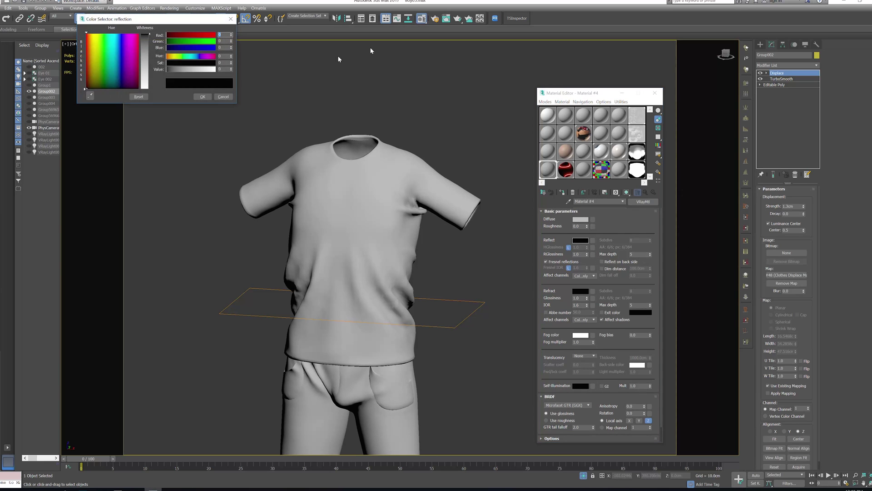
left_click(148, 57)
left_click(202, 96)
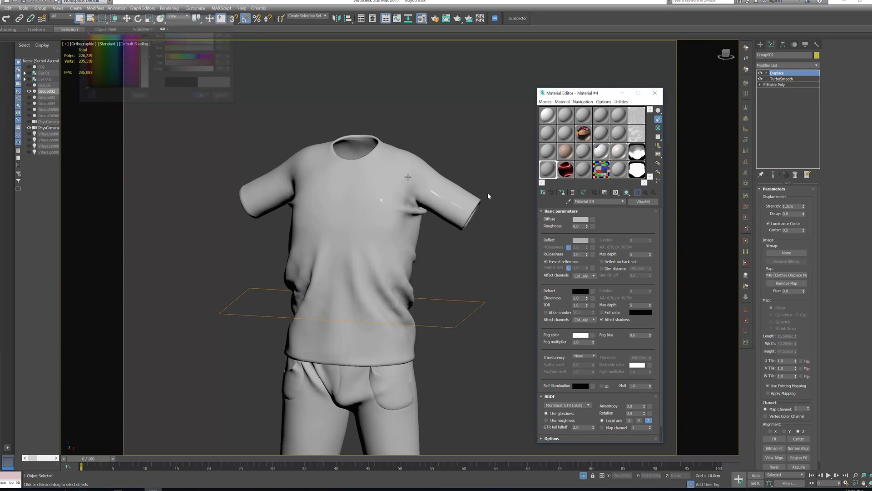
left_click_drag(587, 255, 585, 263)
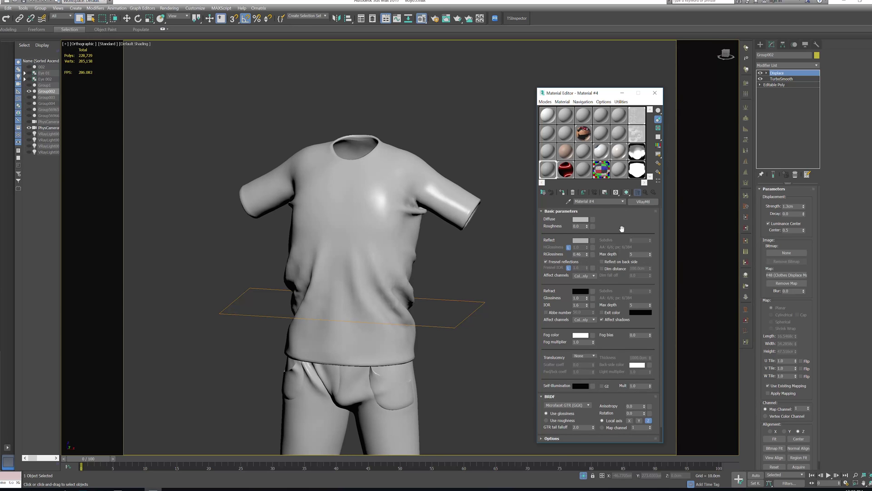
- Load the Clothes Texture PSD from the MAPS folder as the clothing material's diffuse bitmap, with collapsed layers
left_click(593, 219)
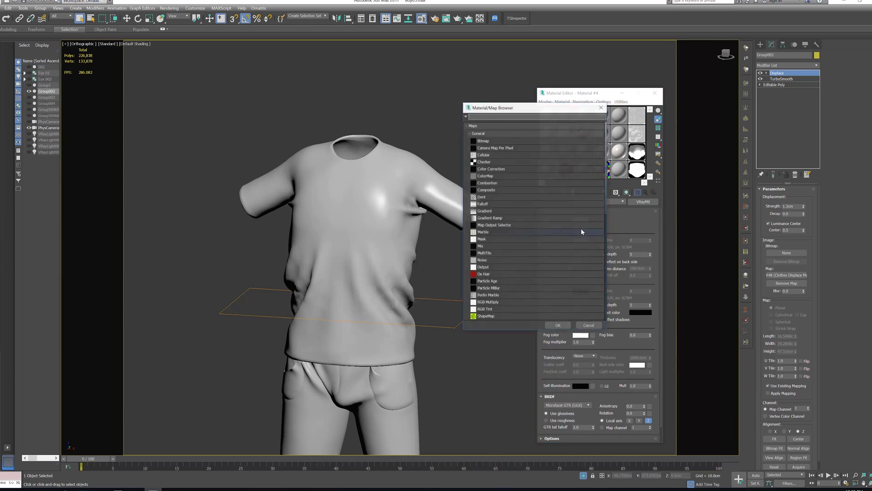
double_click(486, 141)
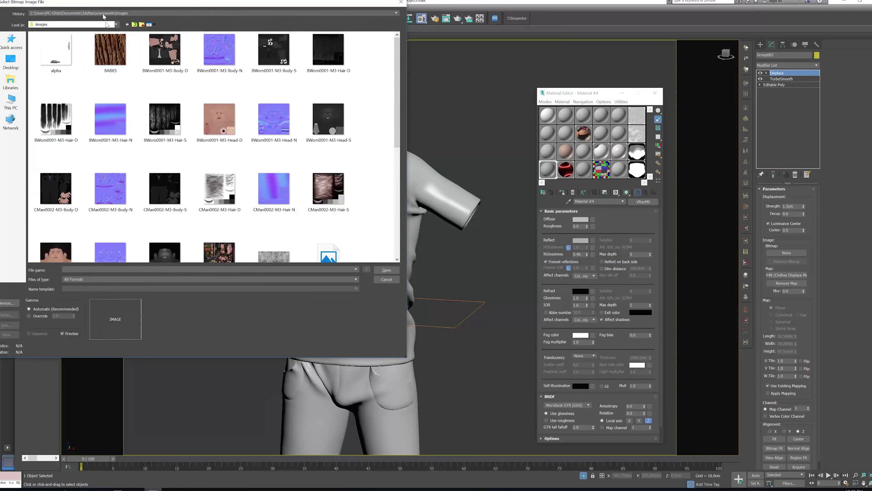
left_click_drag(110, 11, 263, 74)
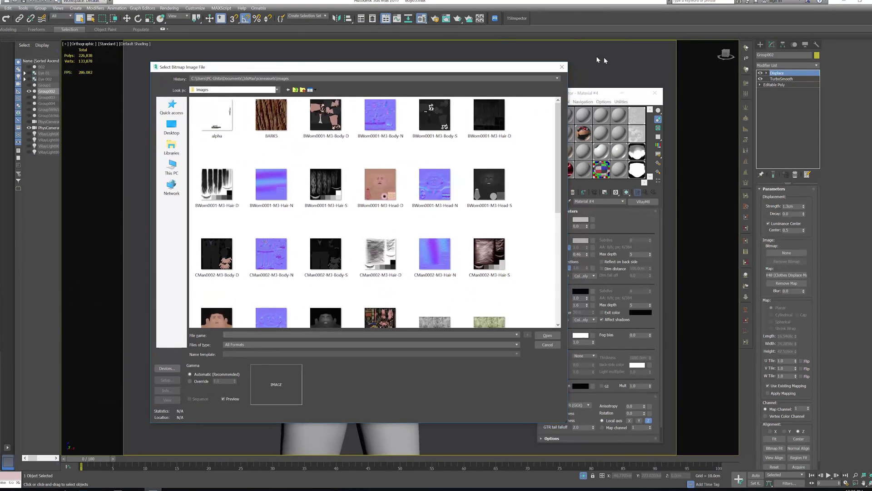
left_click(564, 68)
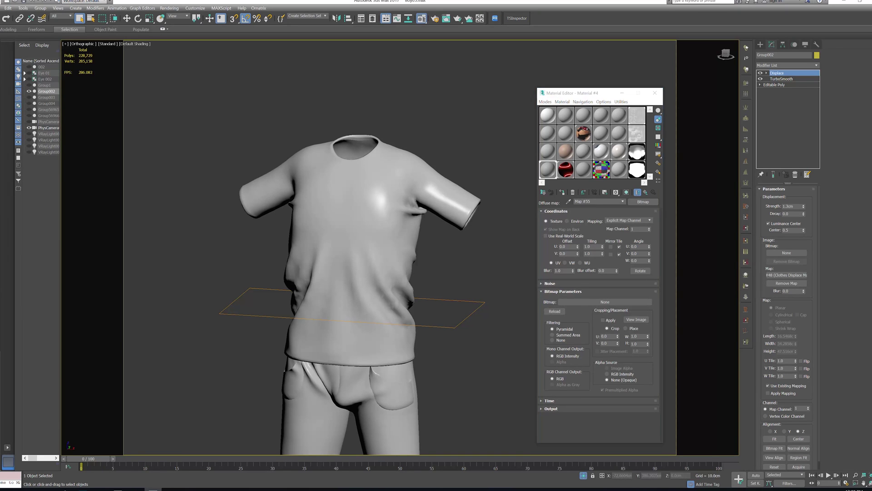
left_click(603, 301)
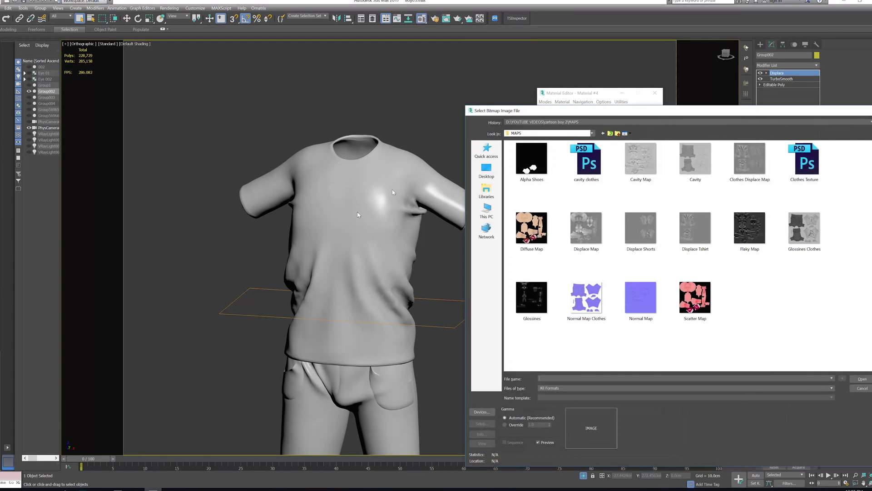
left_click_drag(570, 111, 246, 76)
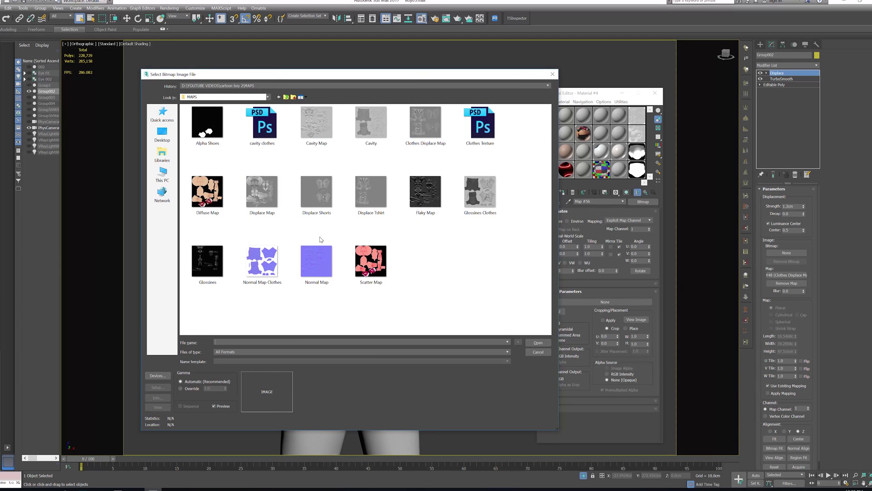
left_click(504, 132)
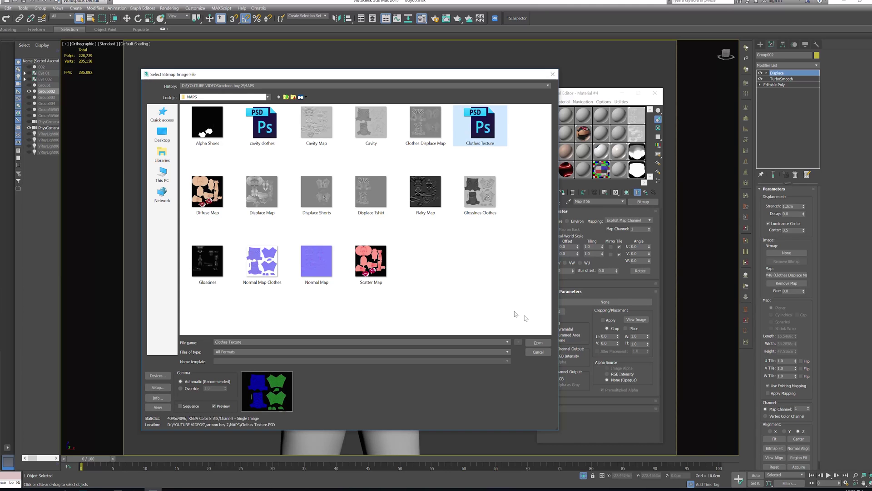
left_click(536, 343)
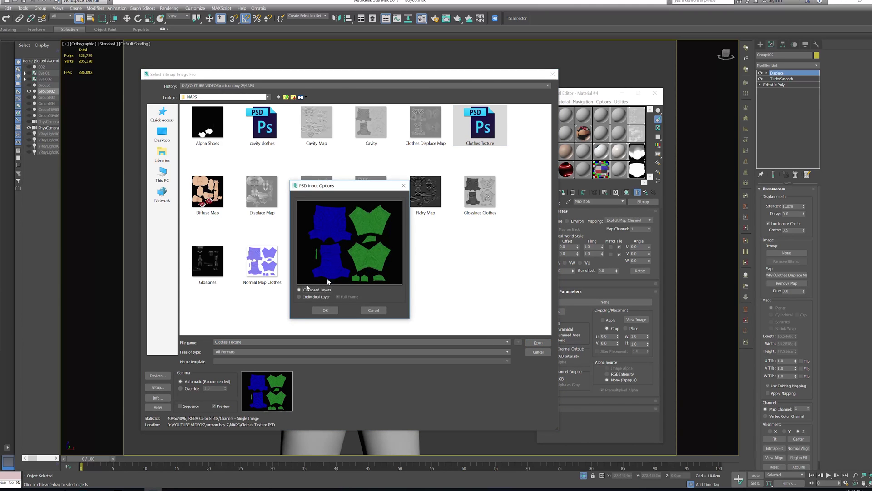
left_click(325, 310)
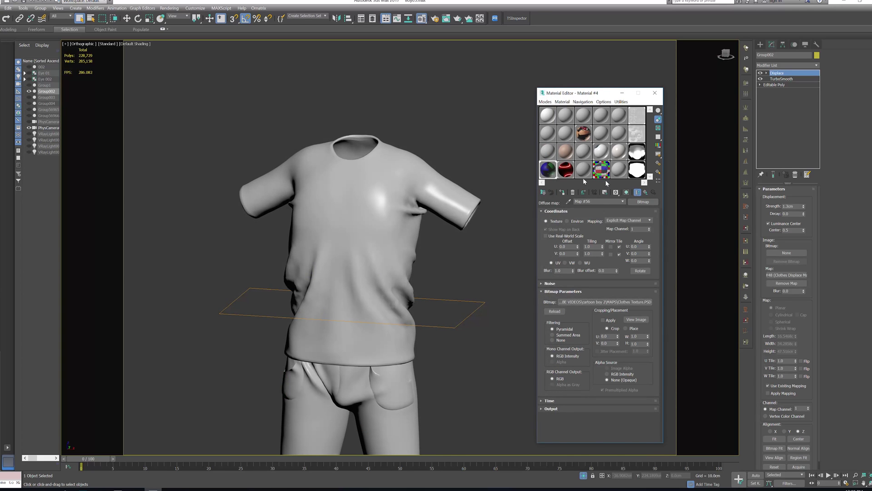
- Show the diffuse texture in the viewport, set its U angle to 180, and check it on the T-shirt and shorts
left_click(626, 192)
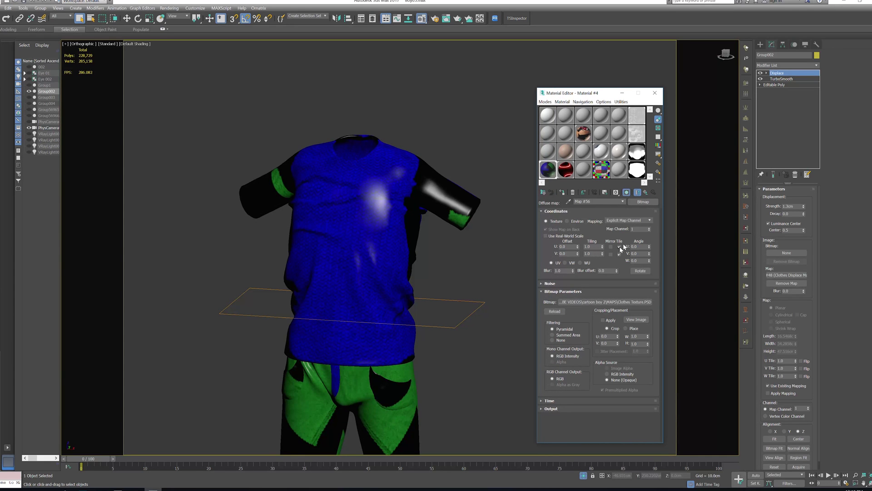
left_click_drag(637, 245, 596, 254)
type("180")
key("Return")
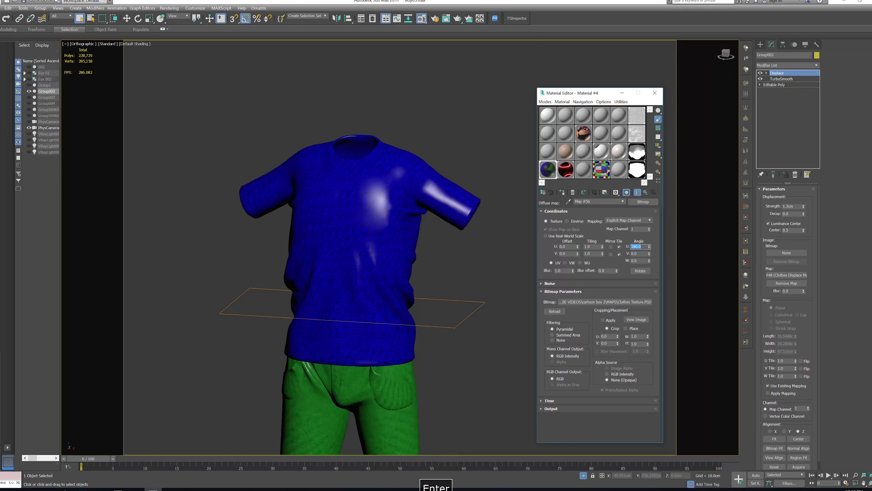
middle_click_drag(416, 349, 302, 420, "alt")
scroll(354, 318, "down", 2)
middle_click_drag(506, 269, 475, 286, "alt")
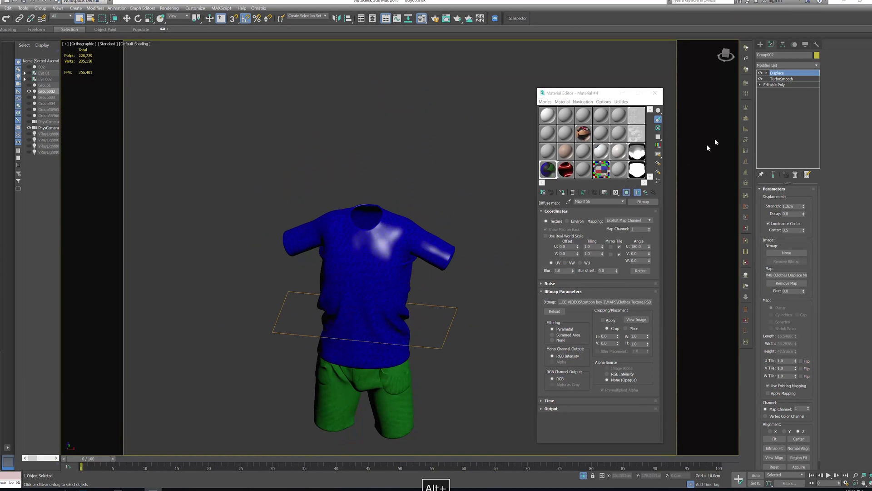
- Return to the clothing VRayMtl and expand its full list of map slots
left_click(646, 192)
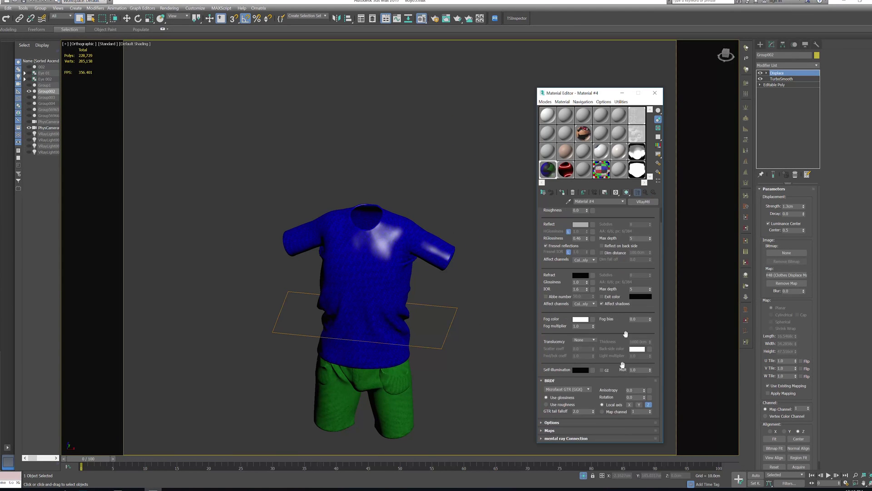
left_click(563, 430)
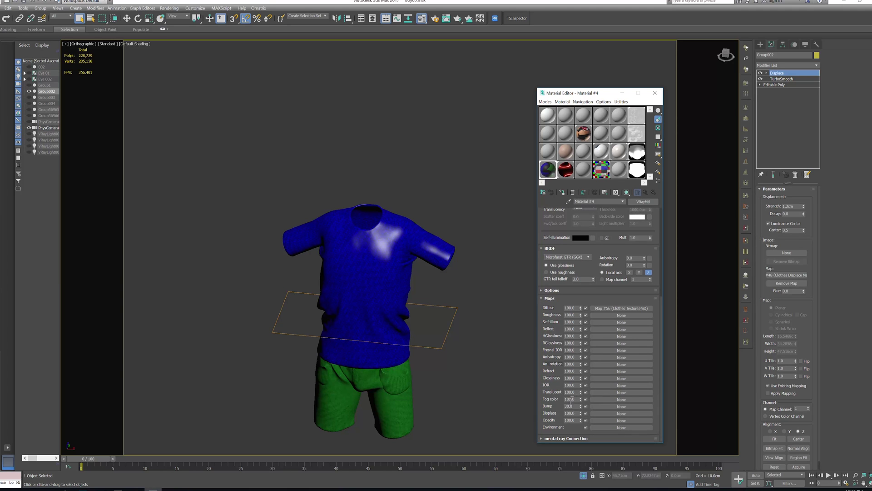
left_click(609, 406)
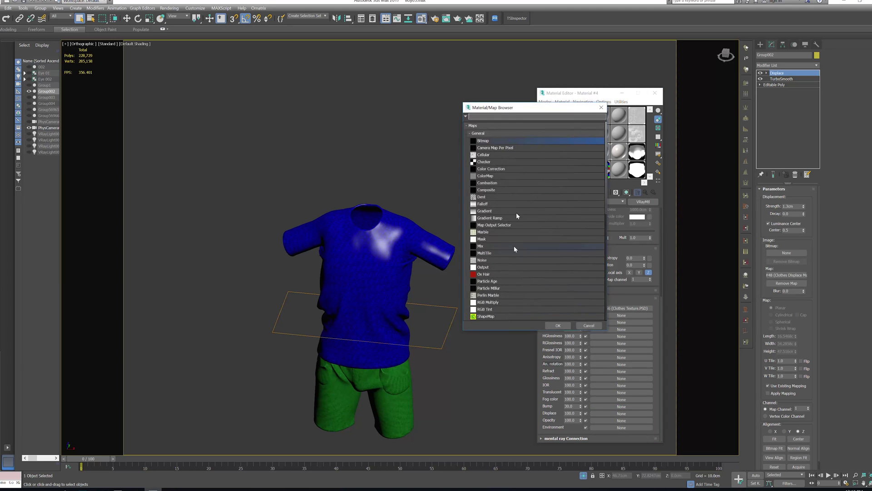
scroll(505, 224, "down", 10)
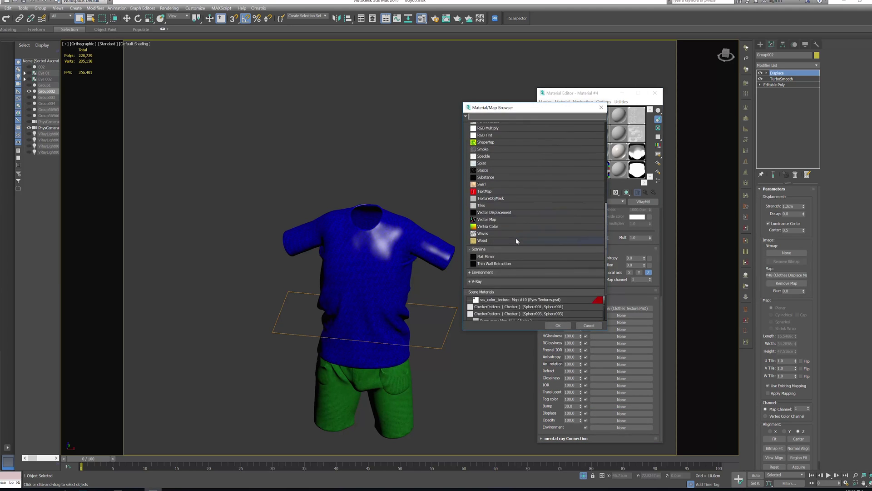
left_click(482, 248)
double_click(495, 262)
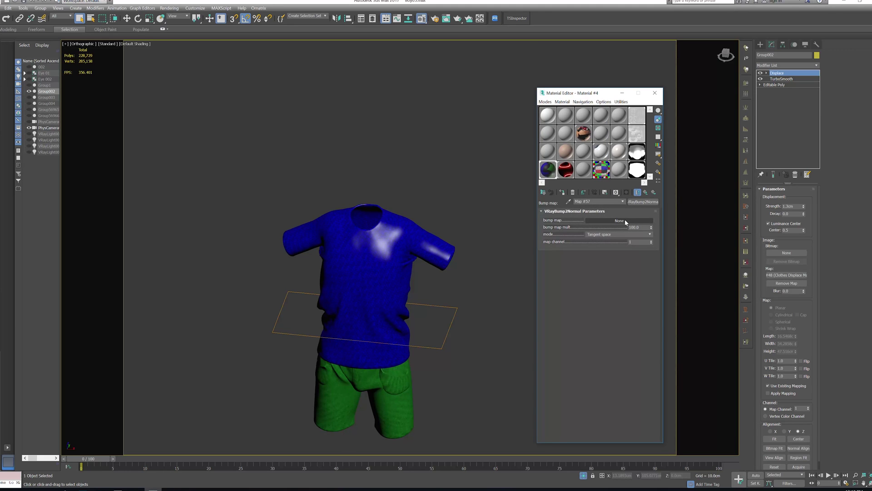
left_click(646, 193)
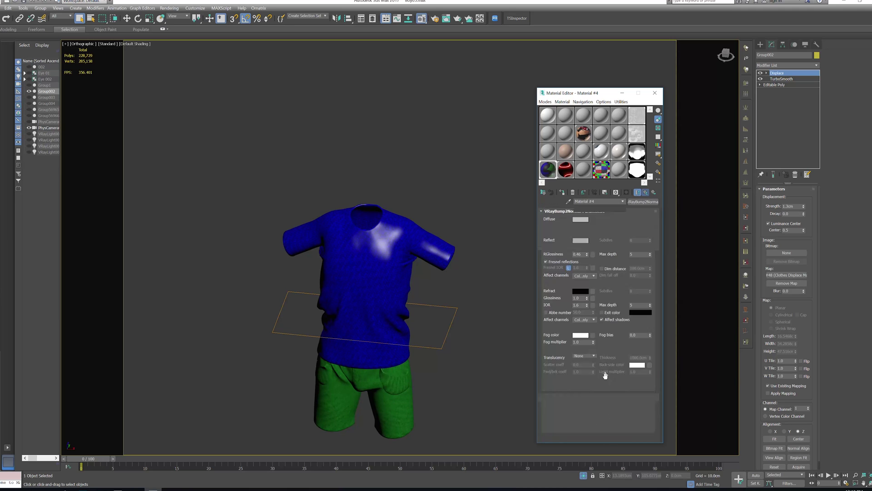
scroll(625, 407, "down", 5)
right_click(621, 407)
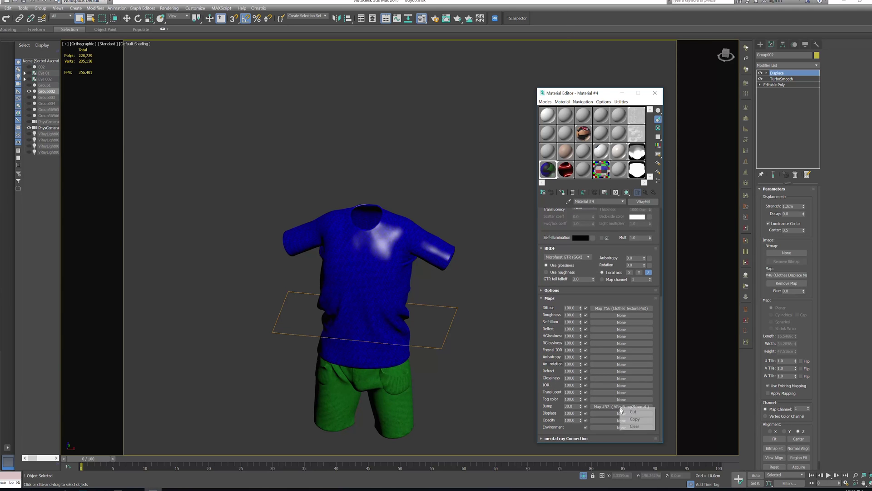
left_click(632, 426)
- Assign a VRayNormalMap to the Bump slot of the clothing material
left_click(622, 406)
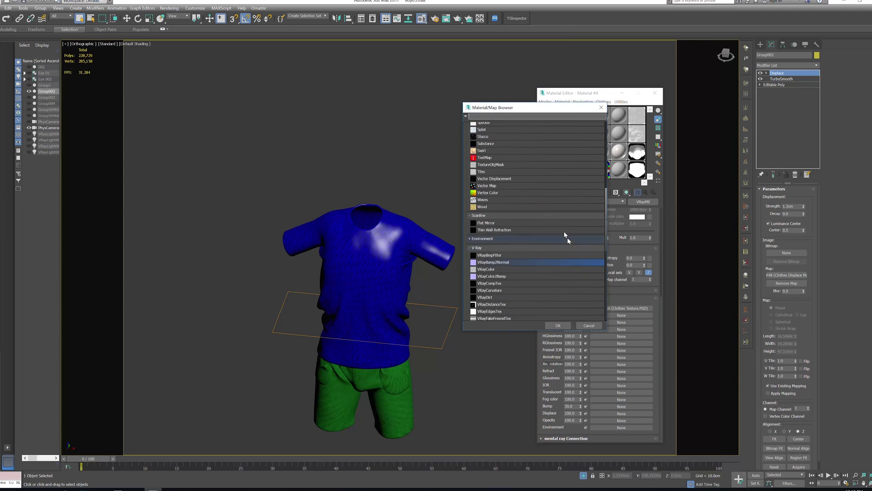
scroll(499, 284, "down", 5)
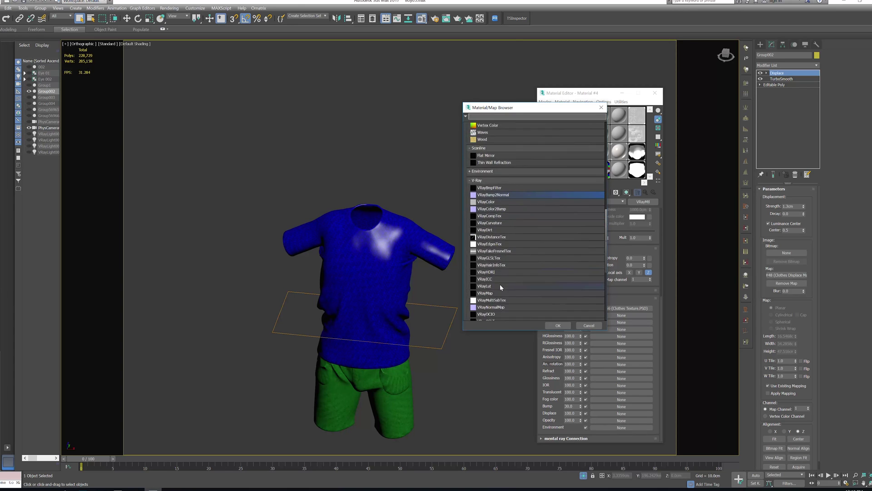
double_click(499, 284)
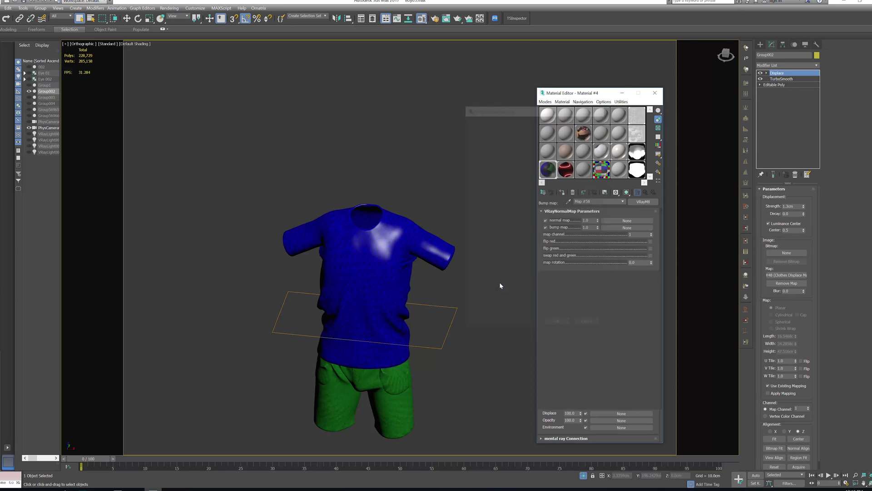
- Load the Normal Map Clothes bitmap from the cartoon boy 2 MAPS folder into the VRayNormalMap's normal map slot
left_click(627, 221)
scroll(520, 238, "up", 10)
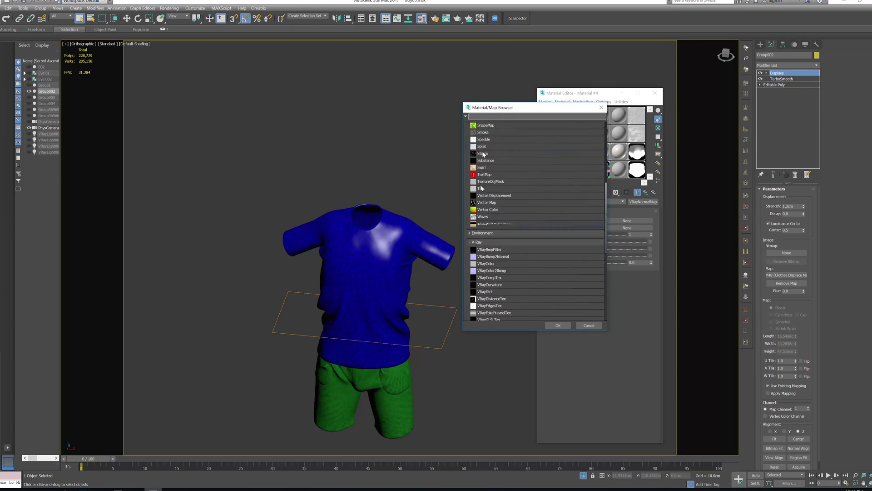
scroll(483, 165, "up", 3)
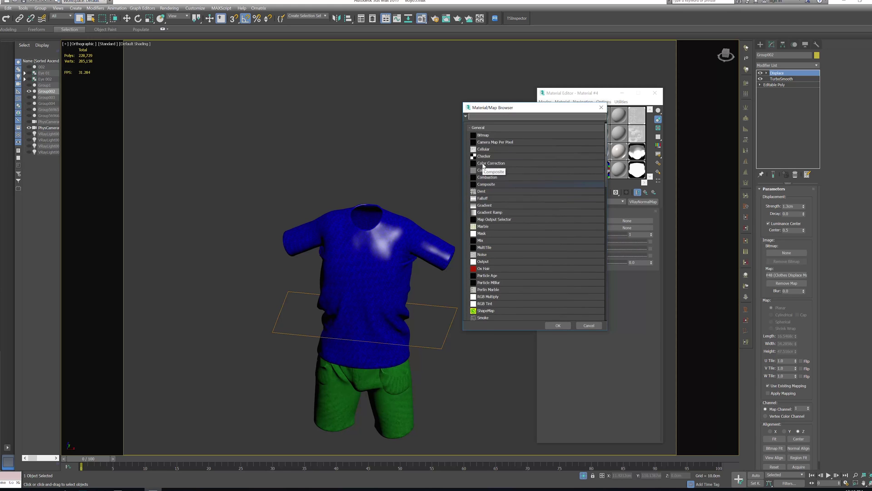
double_click(484, 138)
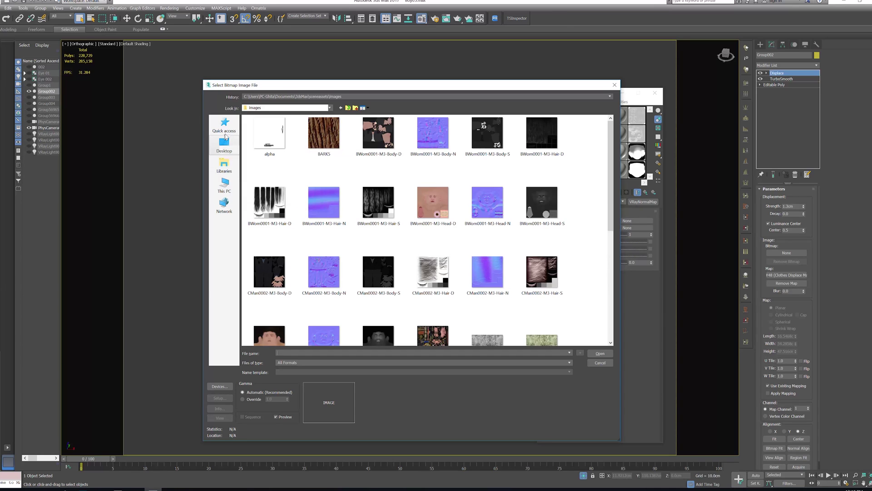
left_click(224, 125)
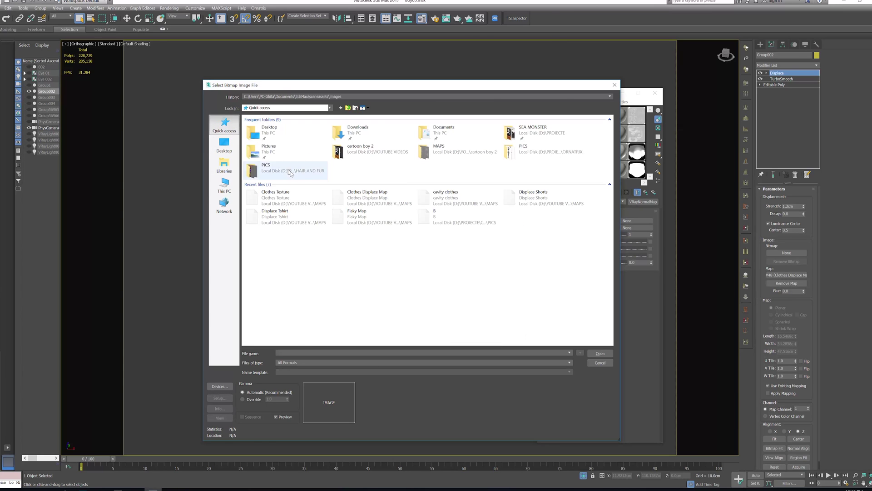
double_click(368, 154)
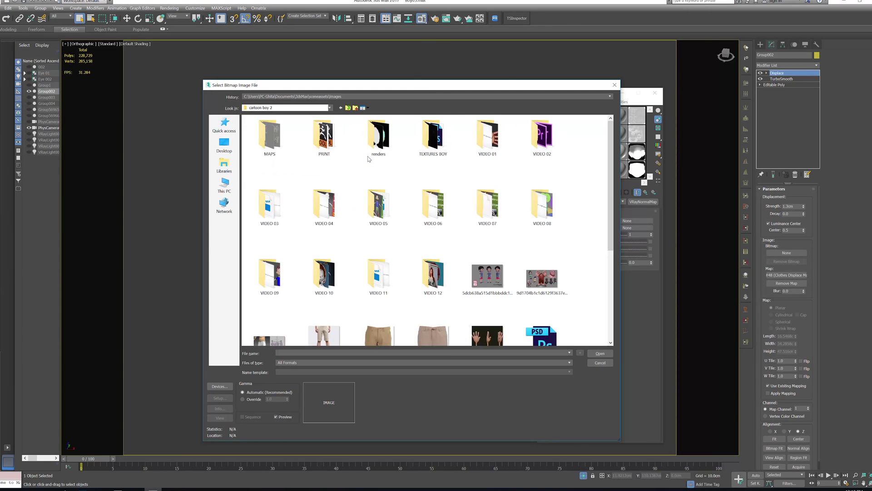
double_click(278, 139)
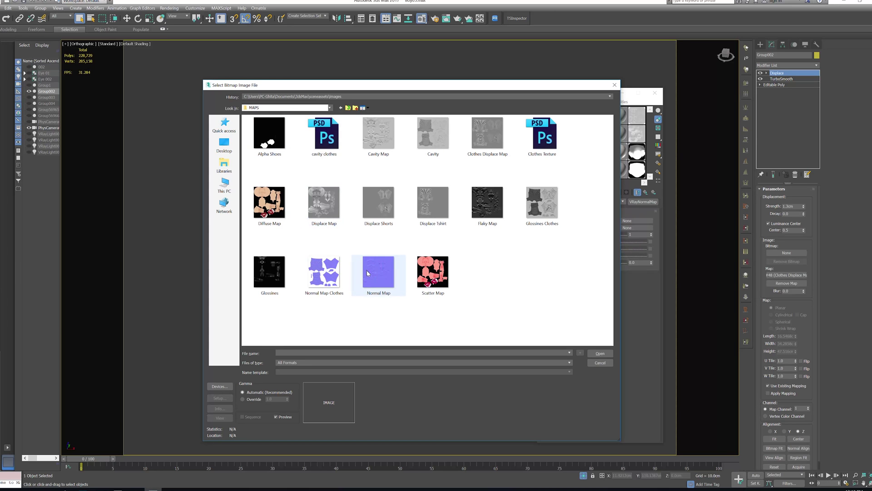
left_click(330, 282)
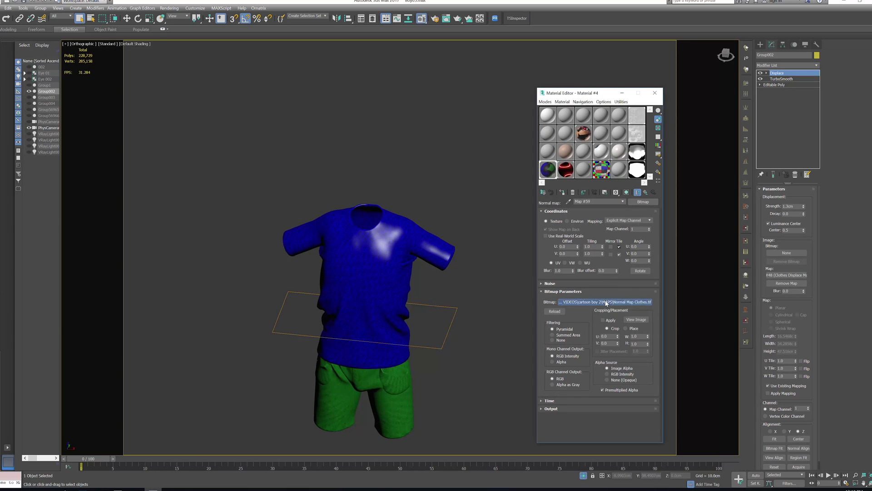
- Reload the Normal Map Clothes bitmap with its gamma option set to Override
left_click(607, 301)
left_click(506, 425)
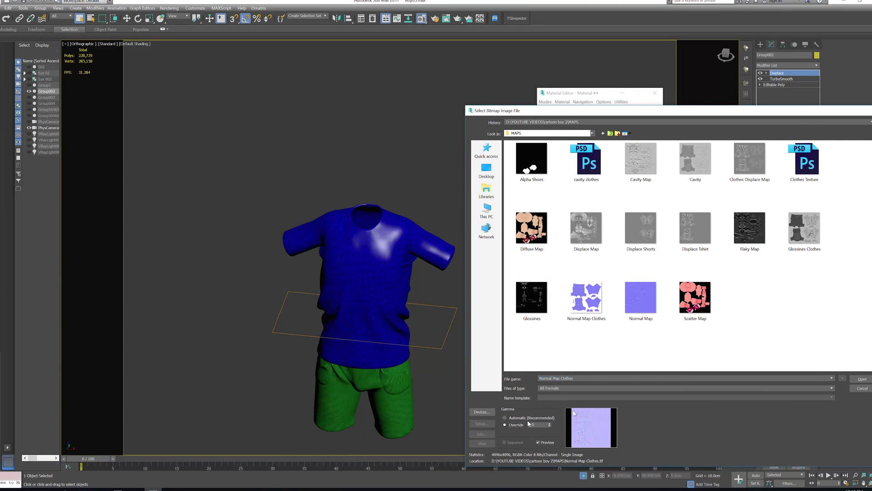
left_click(861, 379)
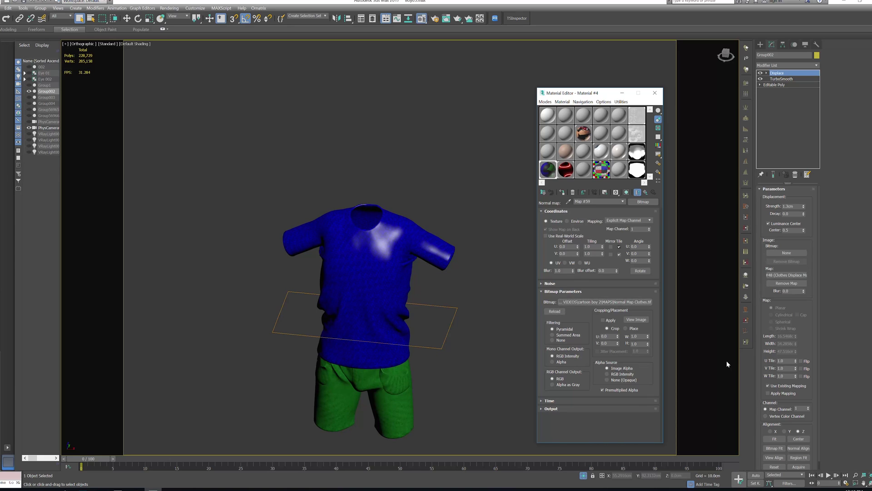
- Set the normal map bitmap's U angle to 180 and return to the clothing material's map slots
left_click_drag(642, 248, 603, 258)
type("180")
key("Return")
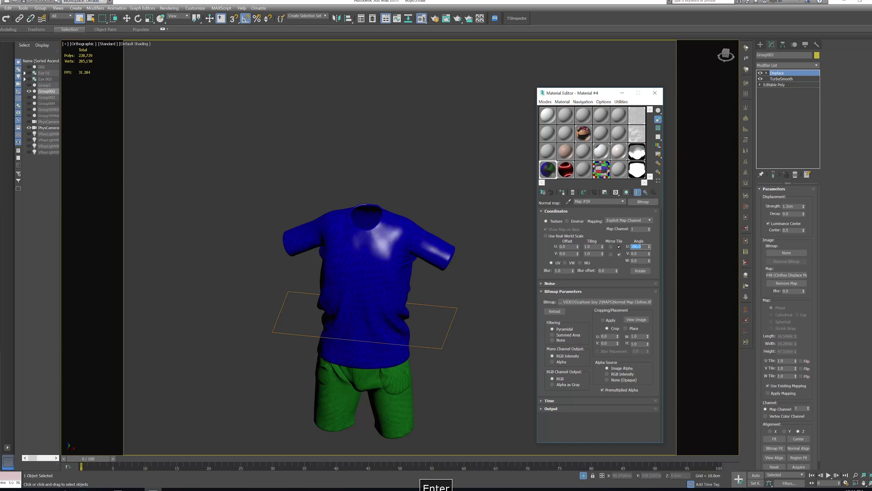
left_click(646, 193)
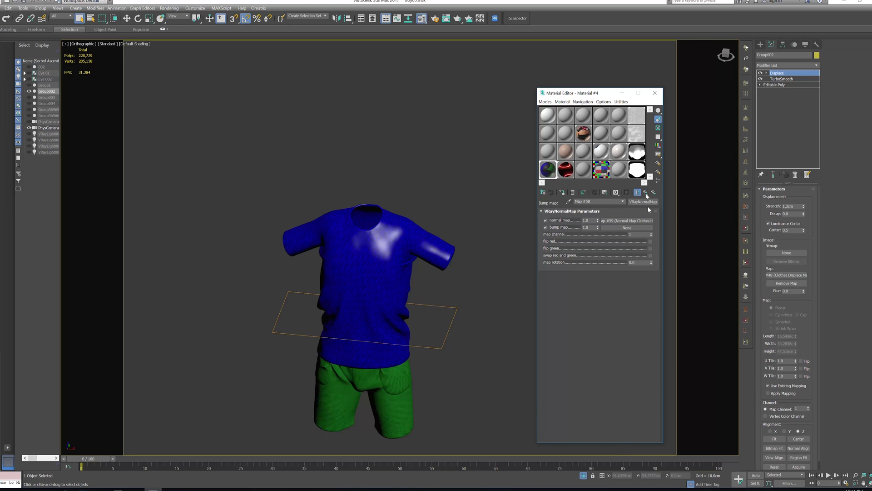
left_click(646, 193)
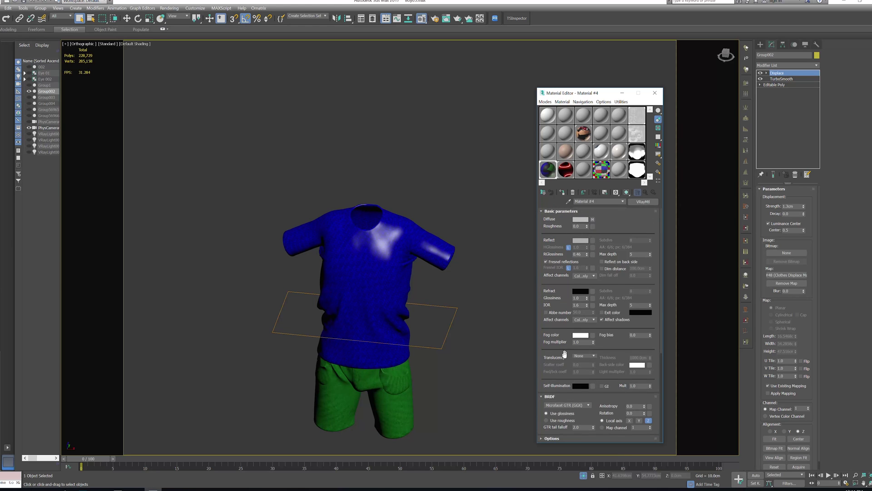
scroll(601, 353, "down", 5)
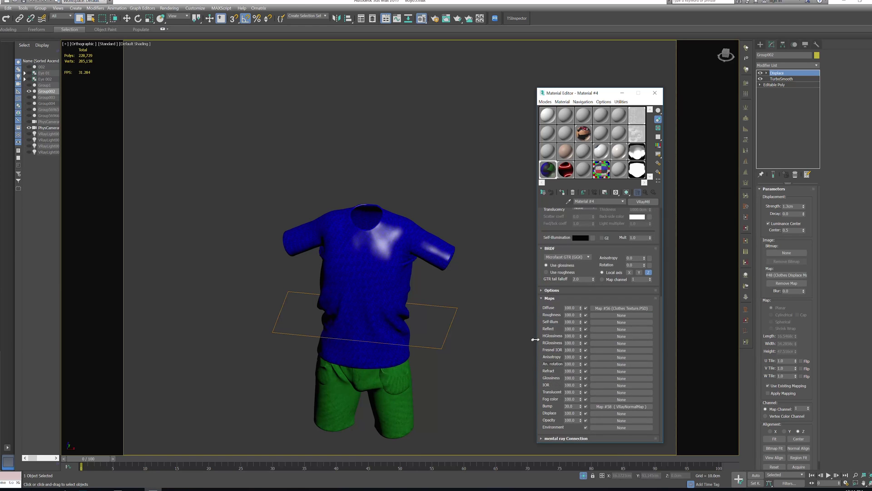
- Load the Cavity bitmap from the cartoon boy 2 MAPS folder into the clothing material's Reflect map slot
left_click(596, 328)
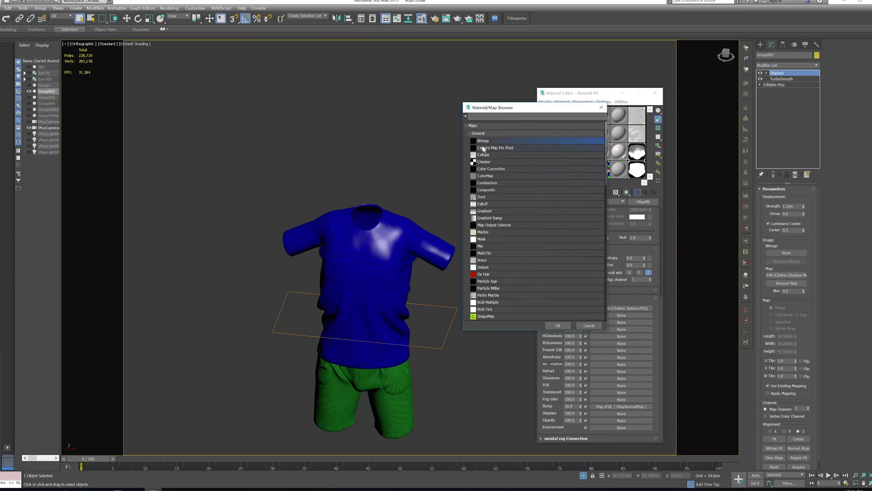
double_click(484, 141)
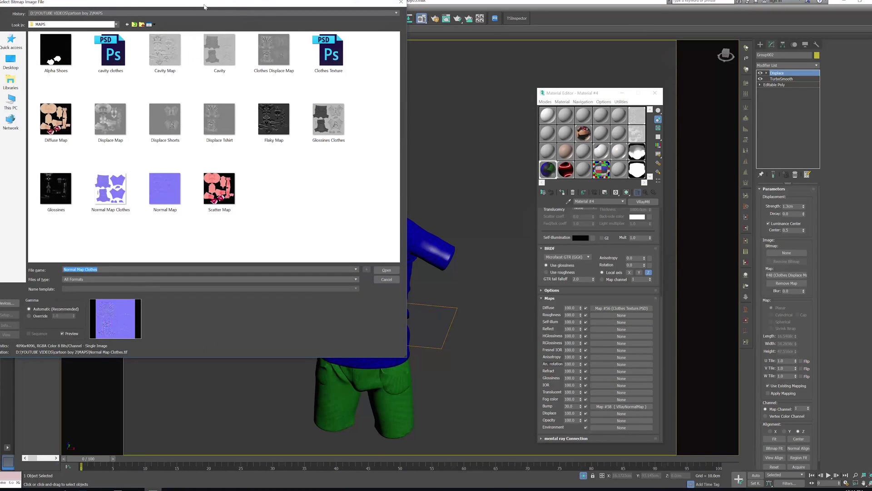
left_click_drag(118, 5, 309, 80)
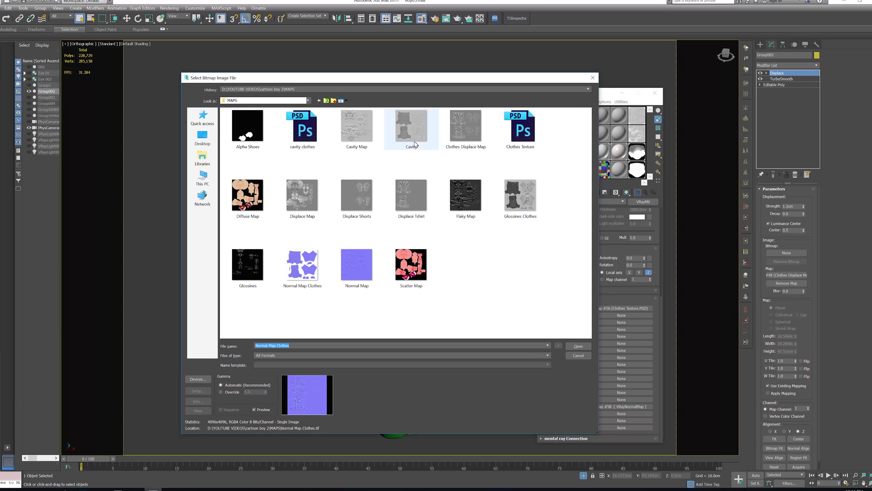
left_click(586, 355)
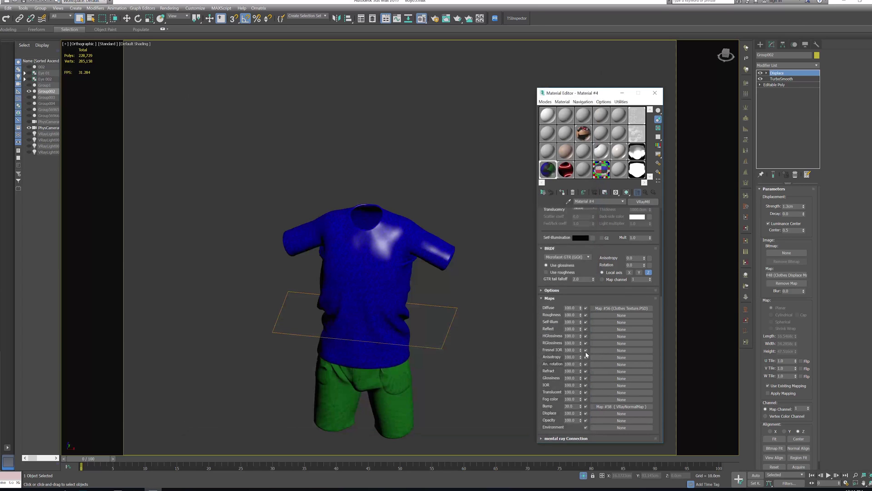
- Set the Cavity bitmap's U angle to 180 and return to the clothing material's map slots
left_click(641, 247)
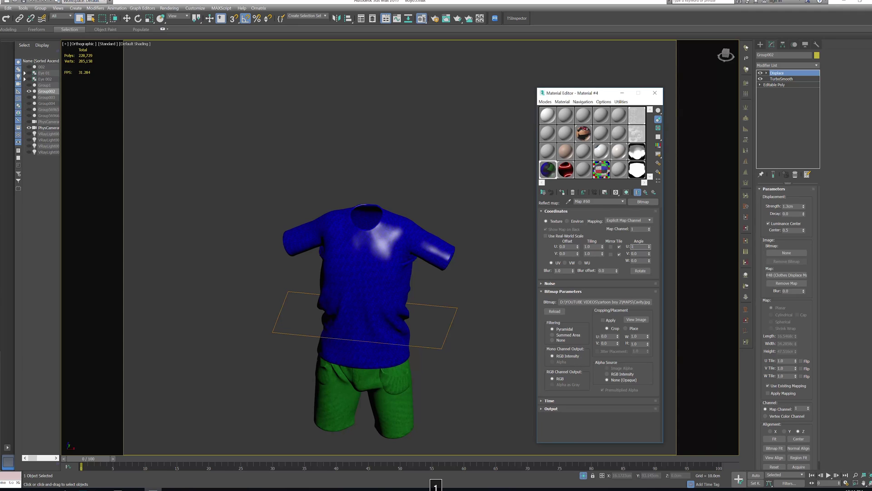
type("180")
key("Return")
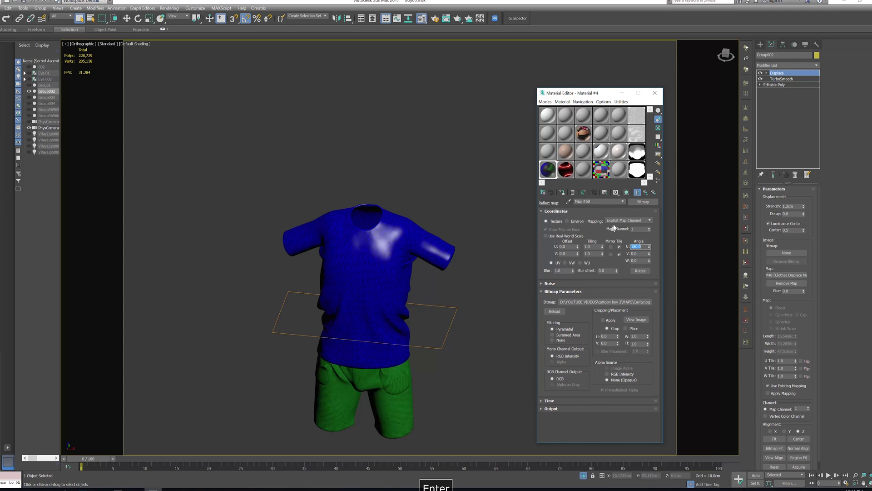
left_click(638, 192)
scroll(600, 318, "down", 5)
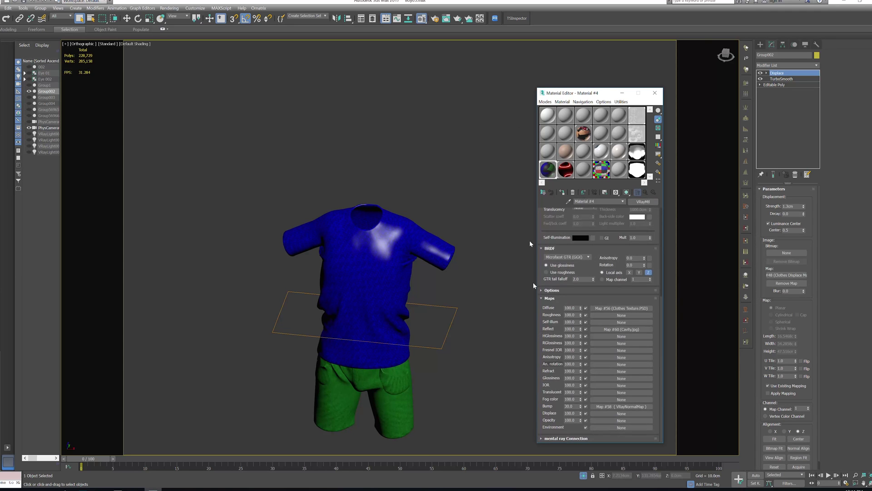
- Set the Reflect map amount to 34 and copy its Cavity map to RGlossiness with an amount of 23
left_click(570, 328)
type("34")
left_click_drag(603, 330, 611, 343)
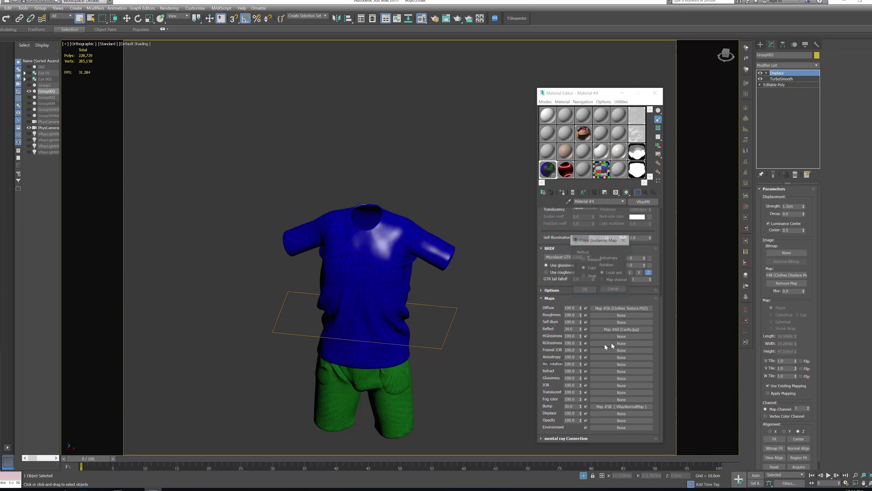
left_click(585, 288)
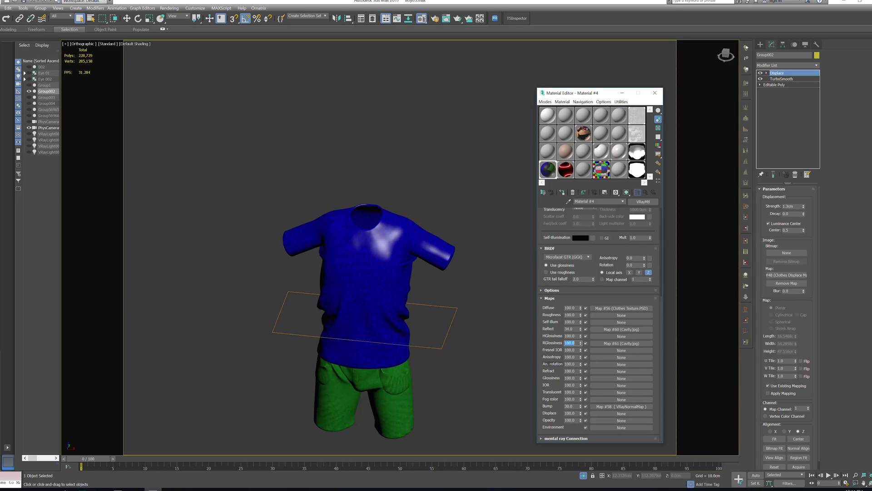
type("23")
key("Return")
- Set the clothing material's Bump map amount to 12
double_click(571, 407)
type("12")
key("Return")
scroll(614, 402, "up", 5)
scroll(628, 218, "down", 5)
- Frame the clothes more closely through the camera view and start rendering in the V-Ray frame buffer
key("c")
right_click(450, 218)
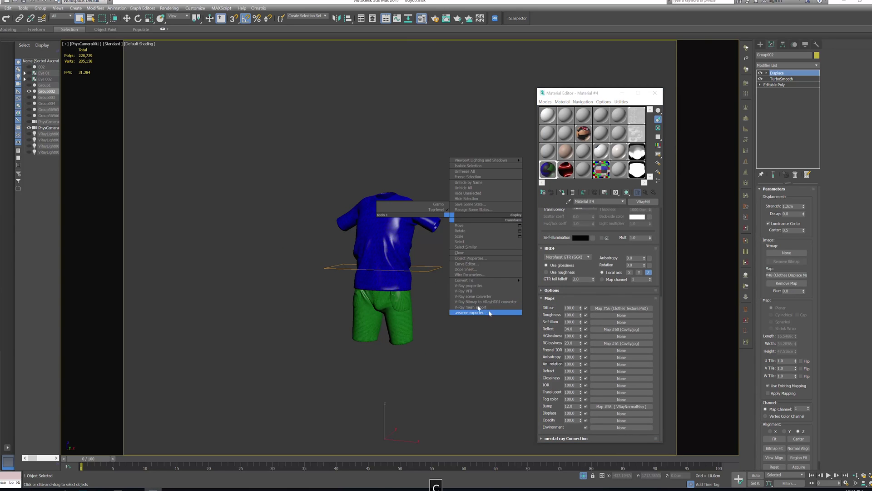
left_click(466, 291)
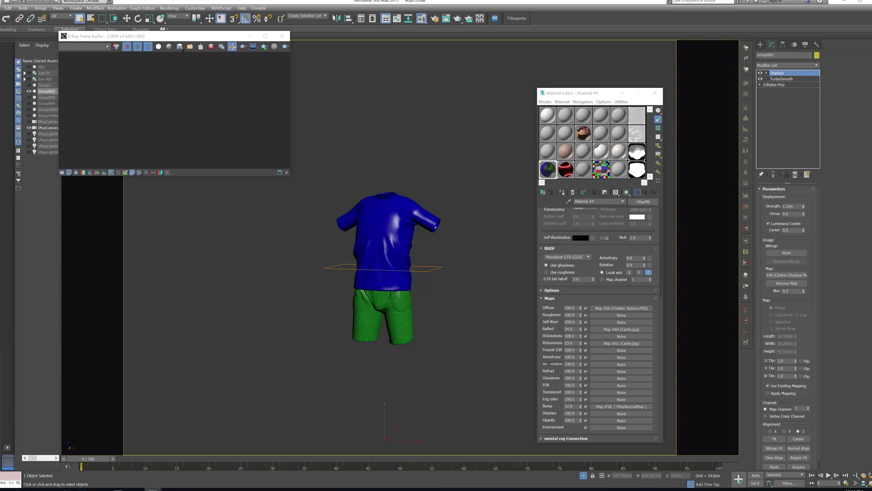
left_click(853, 475)
left_click_drag(483, 331, 468, 280)
right_click(468, 280)
left_click(284, 48)
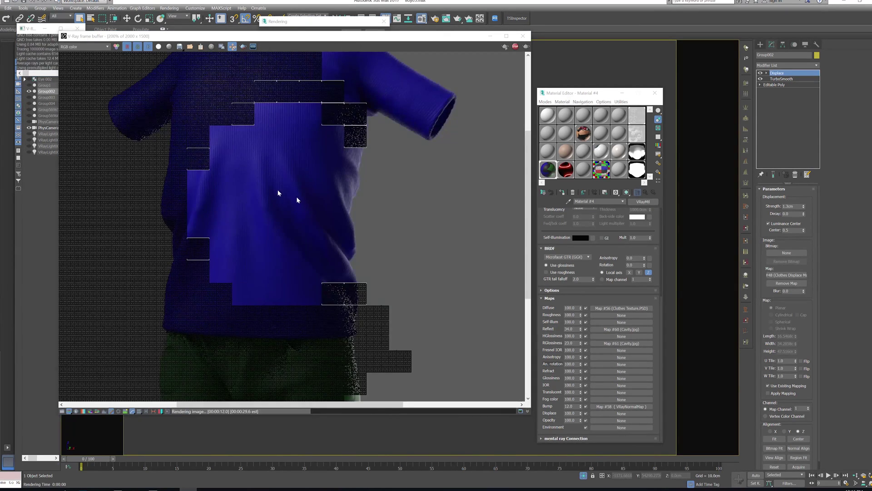
- Examine the fabric detail of the rendered T-shirt and shorts, then stop the render and close the frame buffer and Material Editor
middle_click_drag(269, 181, 293, 252)
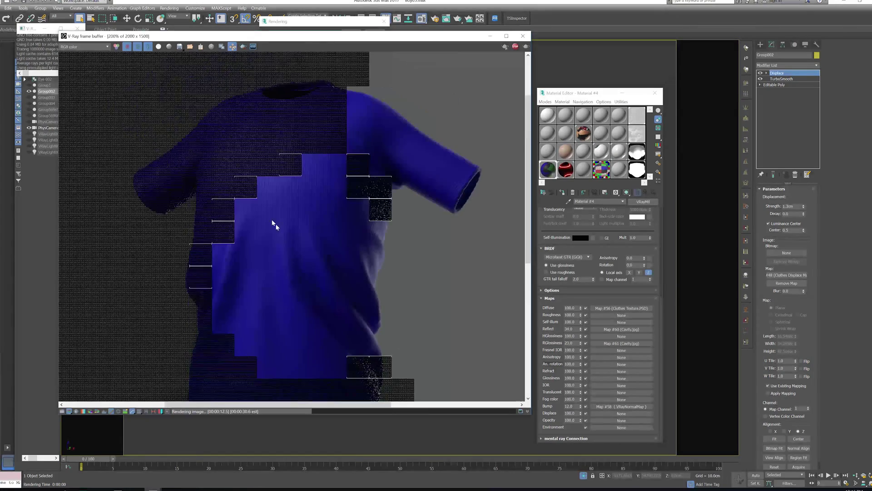
scroll(274, 224, "up", 1)
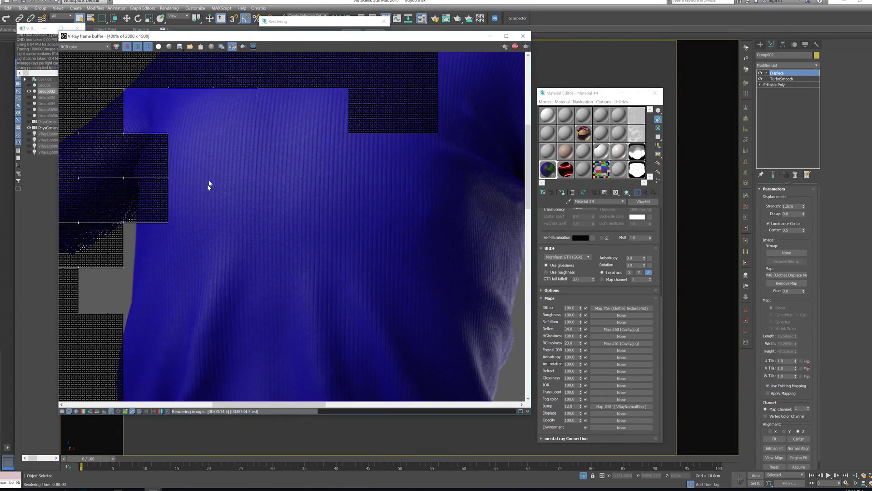
scroll(209, 186, "down", 1)
middle_click_drag(245, 346, 268, 145)
scroll(370, 301, "up", 2)
scroll(370, 301, "down", 2)
middle_click_drag(324, 177, 347, 267)
middle_click_drag(329, 164, 331, 190)
scroll(339, 193, "down", 1)
scroll(318, 194, "up", 1)
key("Escape")
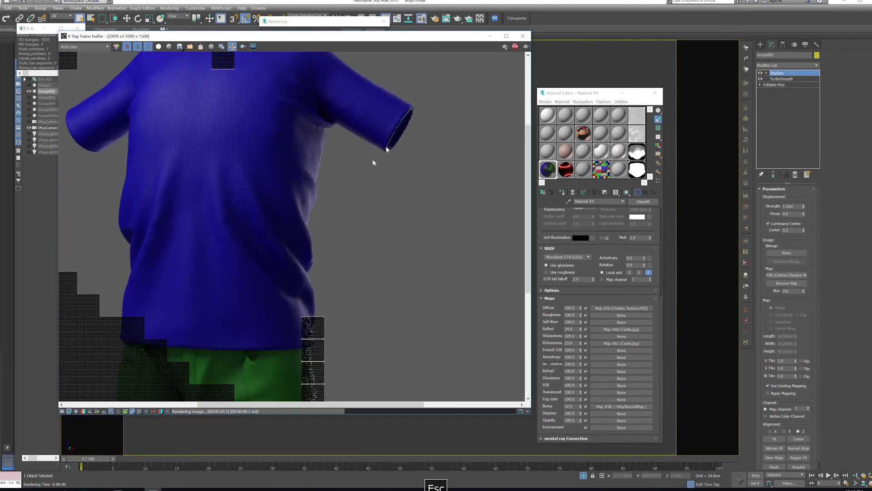
left_click(524, 36)
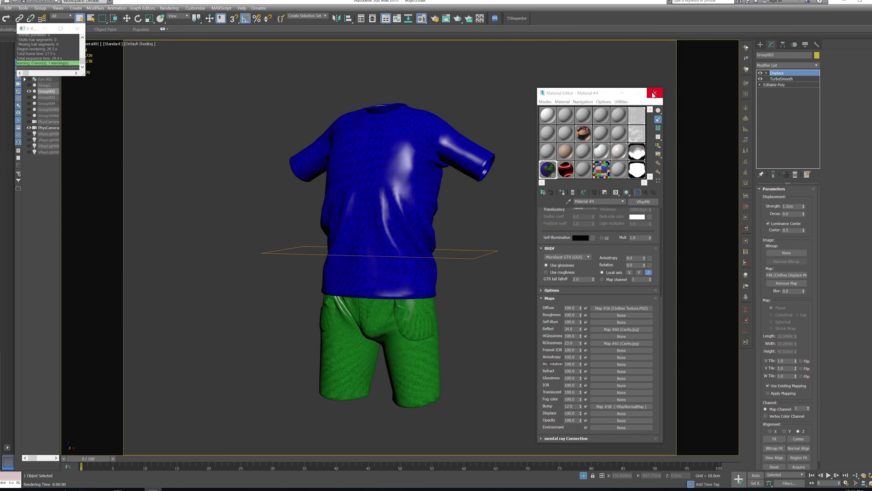
left_click(654, 93)
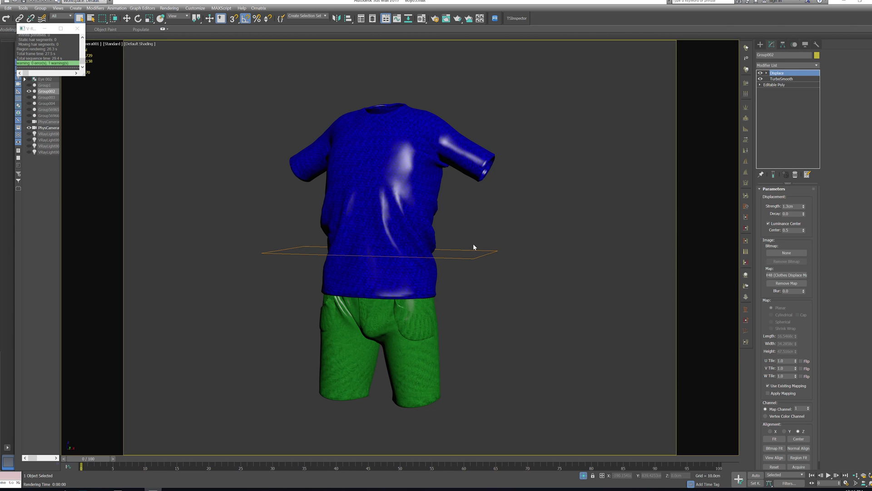
- Clone the clothes as a copy and remove the Displace and TurboSmooth modifiers from the clone
key("ctrl+v")
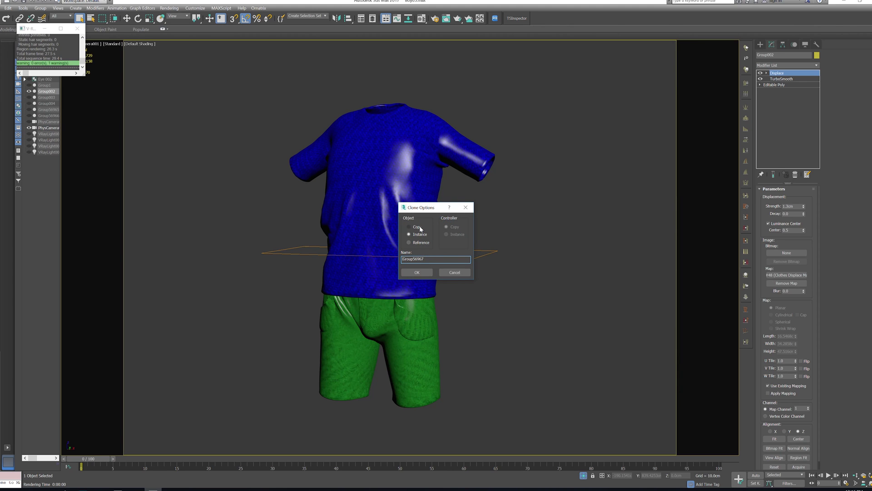
left_click(417, 272)
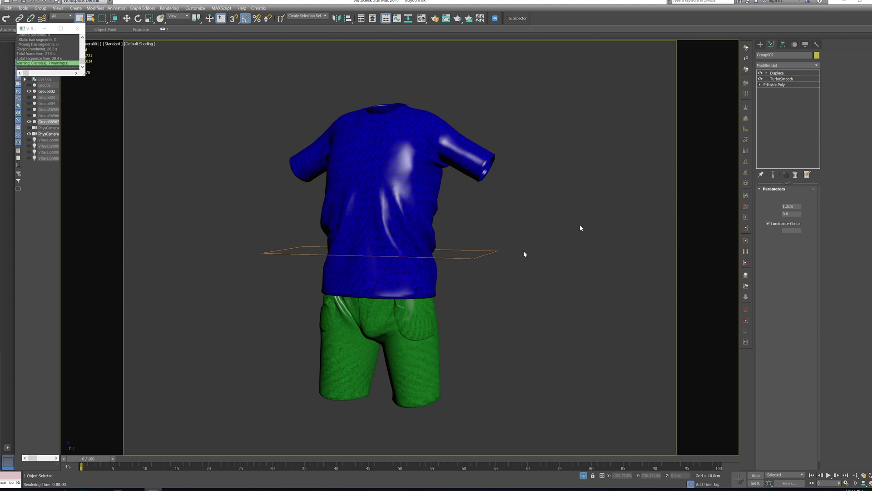
left_click(791, 79, "shift")
left_click(796, 175)
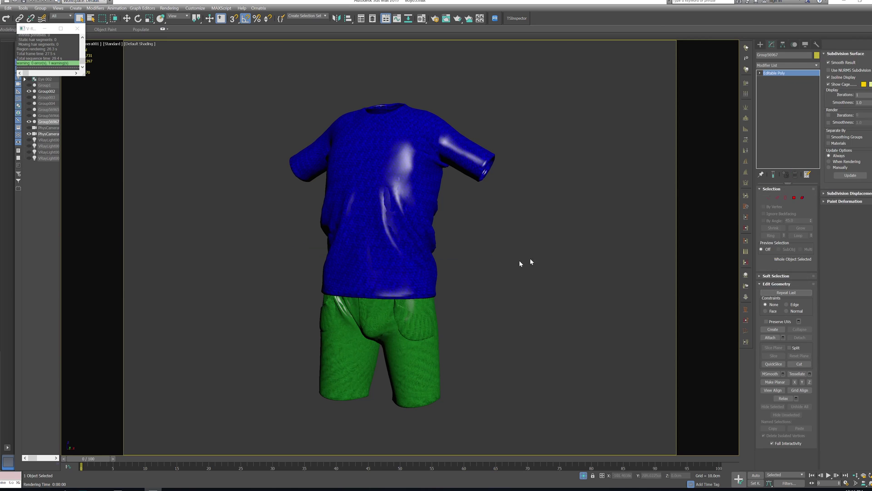
- Turn on edged faces and isolate the cloned clothes in an orthographic view
key("F4")
key("alt+q")
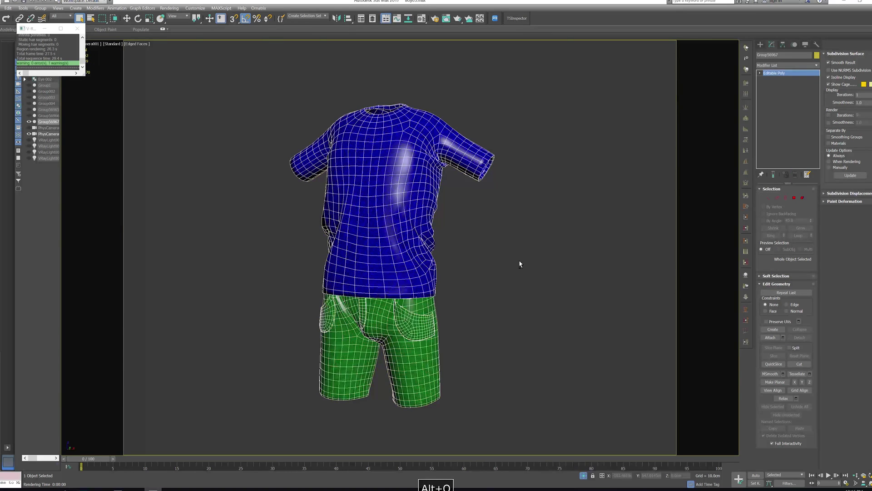
key("z")
middle_click_drag(442, 238, 451, 248, "alt")
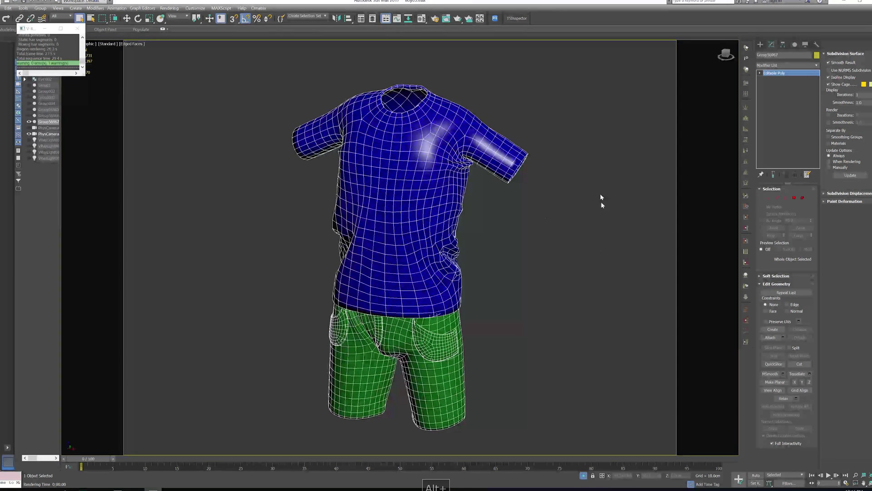
middle_click_drag(582, 259, 576, 253, "alt")
- Assign a plain grey material from the Material Editor to the cloned clothes
key("m")
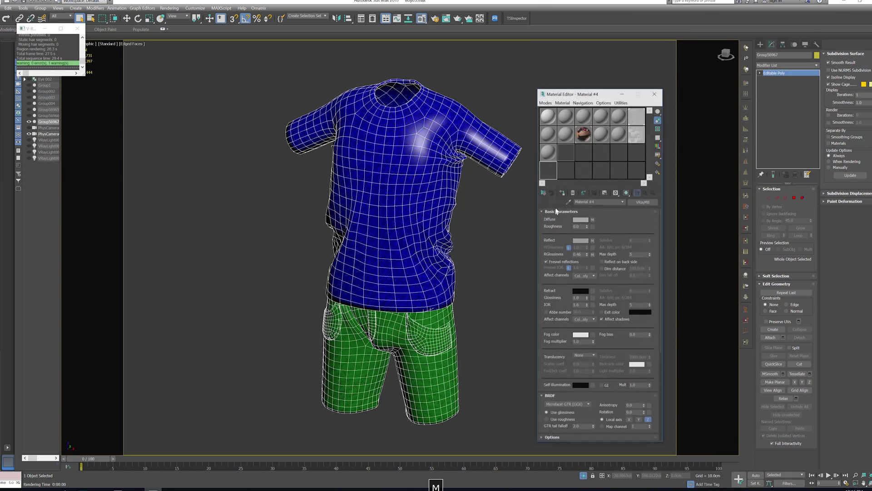
left_click_drag(552, 152, 417, 234)
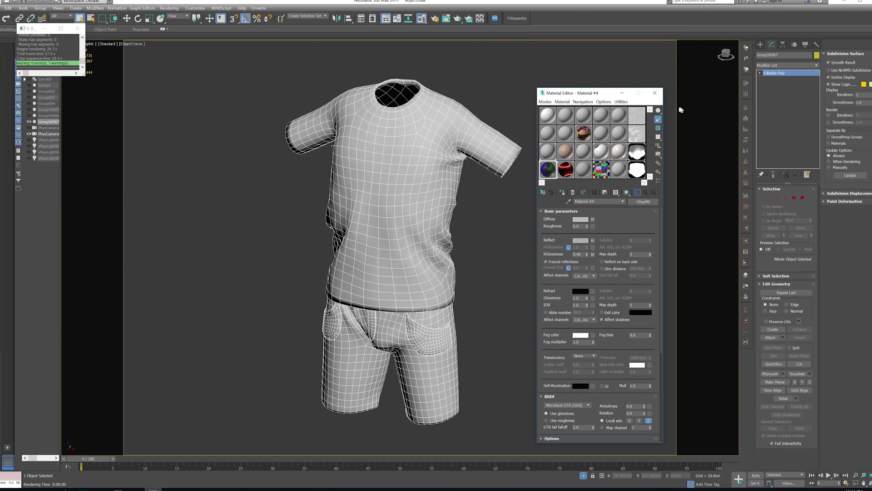
left_click(655, 92)
- Try to add the Ornatrix Fur Ball groom to the combined T-shirt and shorts clone, then undo it
middle_click_drag(421, 145, 371, 166, "alt")
scroll(377, 184, "up", 3)
left_click(259, 8)
left_click(271, 17)
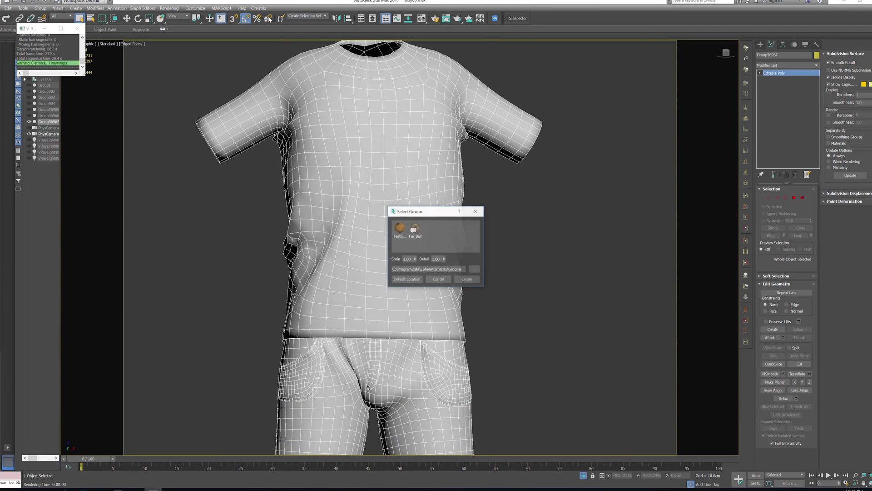
double_click(420, 233)
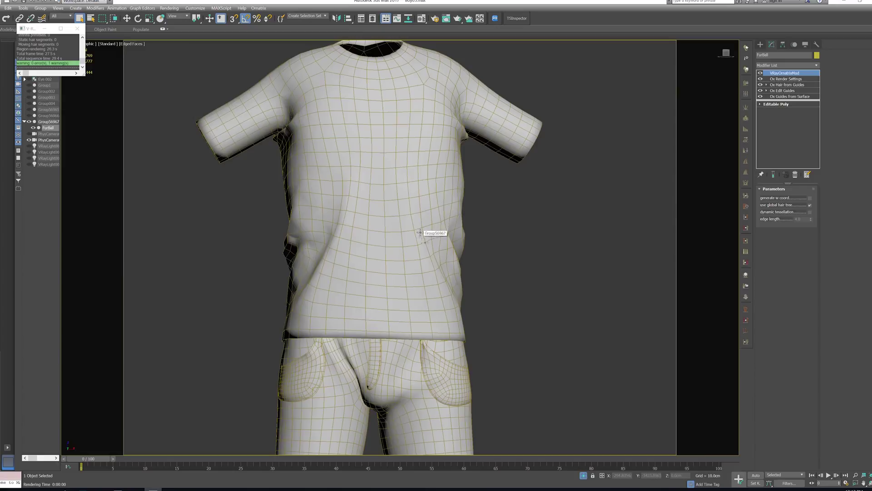
middle_click_drag(485, 295, 520, 300, "alt")
key("ctrl+z")
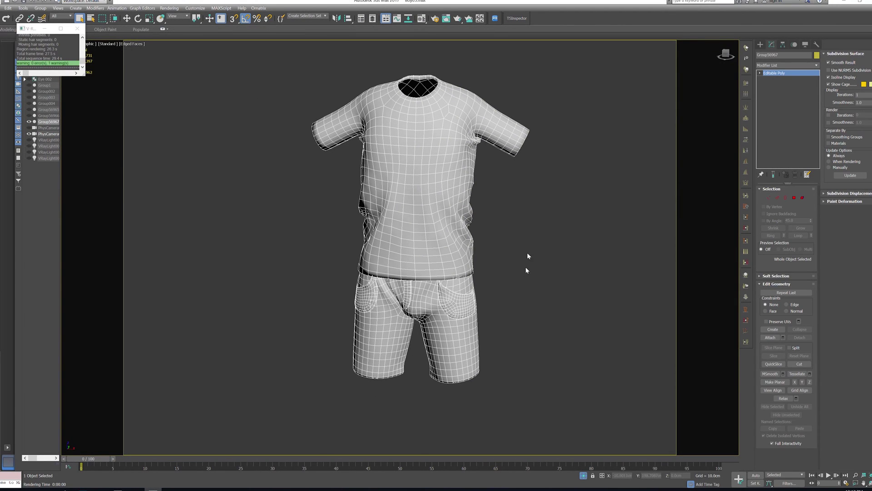
- Detach the T-shirt element of the cloned clothes into a separate object named Object001
scroll(522, 255, "up", 5)
left_click(802, 198)
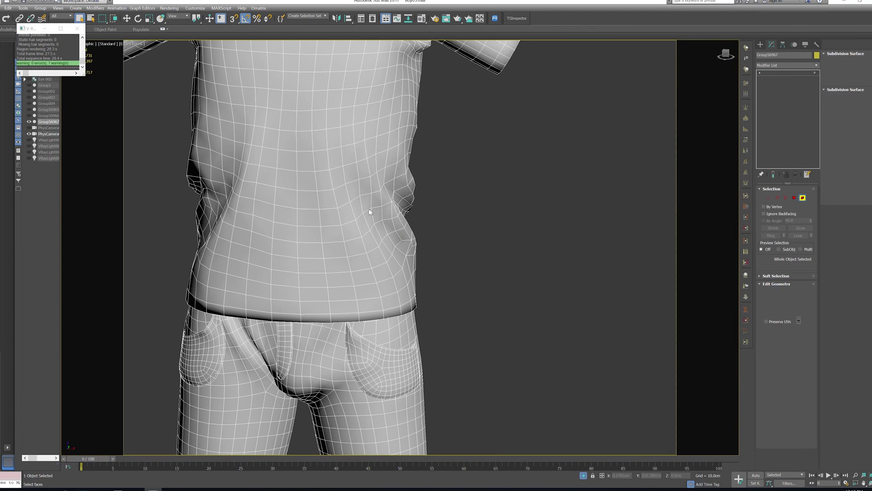
left_click(370, 204)
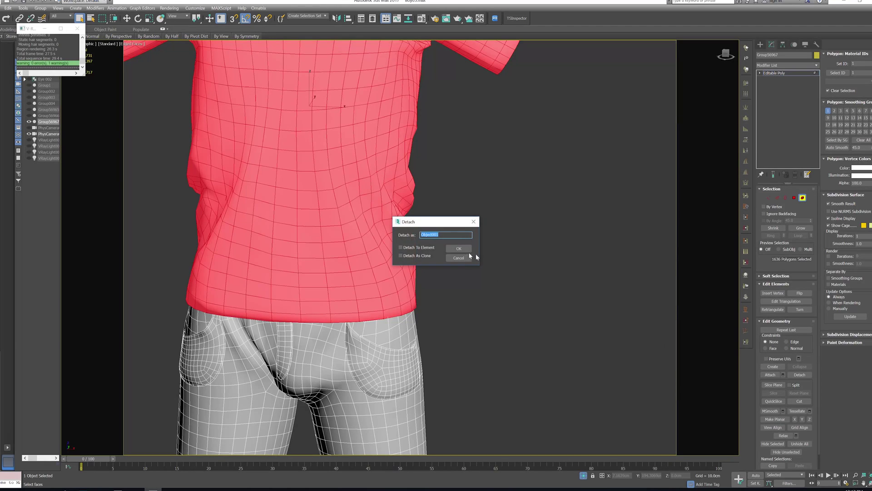
left_click(462, 248)
middle_click_drag(468, 213, 533, 286)
left_click(804, 198)
- Center the pivots of the detached T-shirt and the shorts to their objects
left_click_drag(569, 194, 429, 417)
left_click(782, 45)
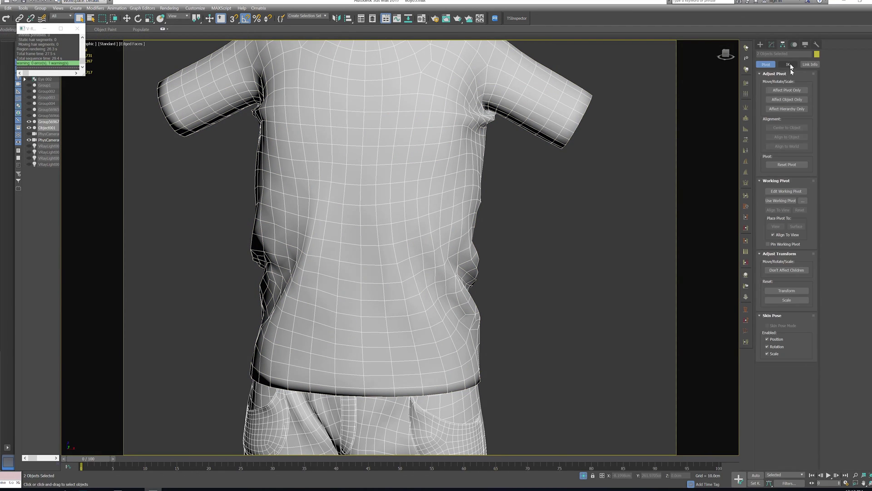
left_click(789, 90)
left_click(788, 128)
left_click(780, 91)
left_click(586, 239)
- Add the Ornatrix Fur Ball groom to the detached T-shirt
left_click(331, 61)
left_click(259, 8)
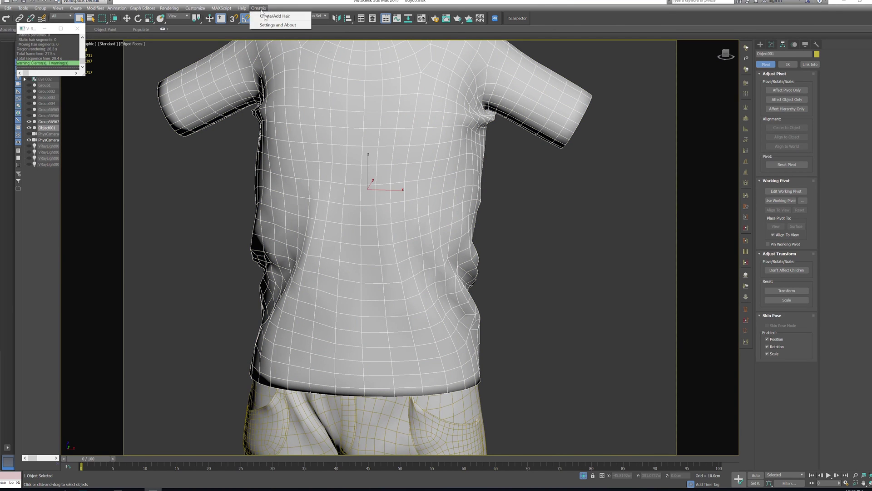
left_click(275, 16)
double_click(413, 221)
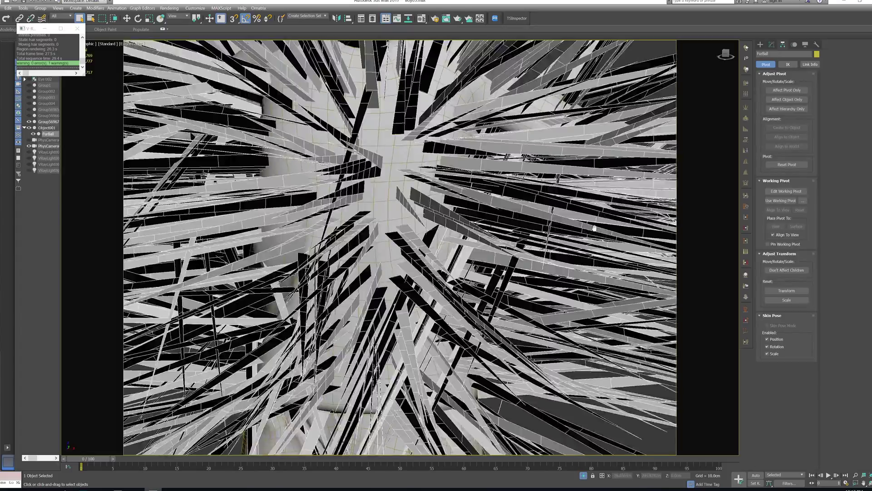
- Set the guide length in the T-shirt fur's Ox Guides from Surface modifier to 2 cm
scroll(596, 223, "down", 5)
middle_click_drag(596, 222, 453, 214, "alt")
scroll(452, 214, "up", 5)
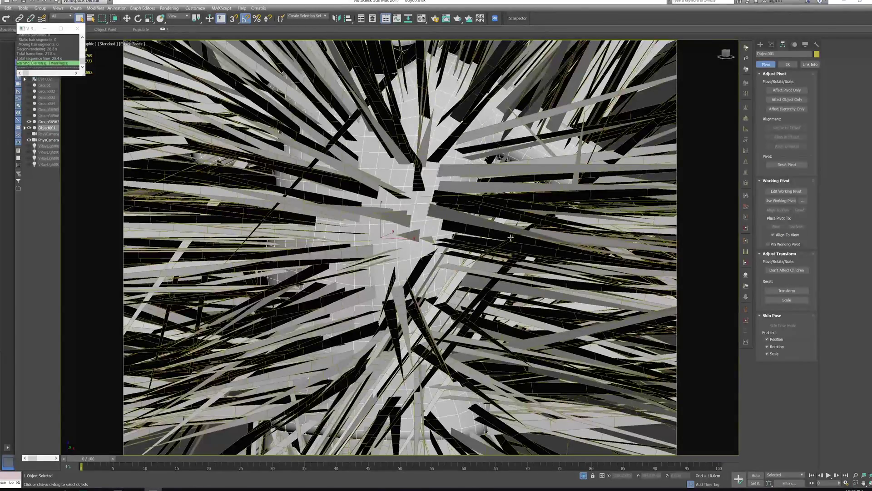
left_click(771, 44)
left_click(790, 96)
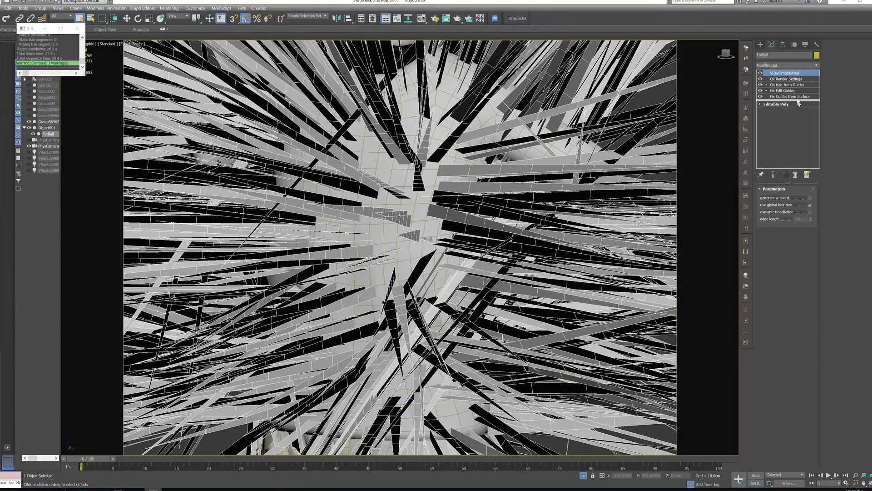
double_click(798, 436)
type("2")
key("Return")
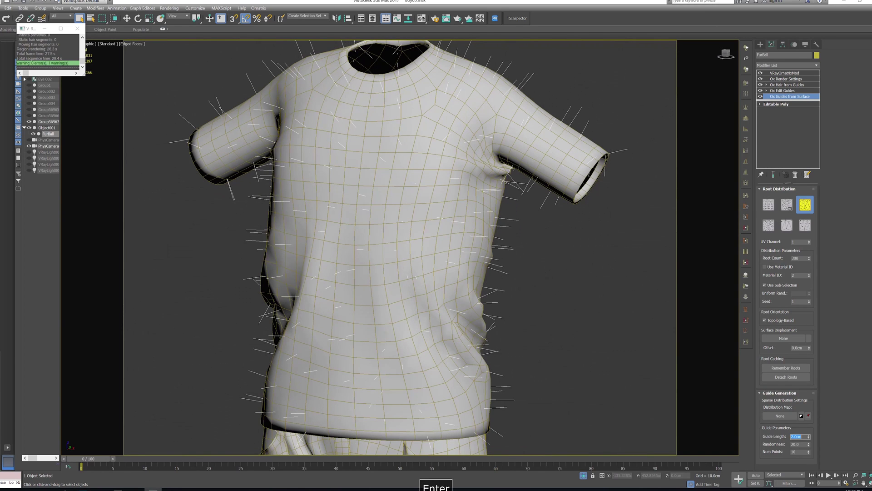
- Shorten the T-shirt fur's guide length to 1 cm
type("1")
key("Return")
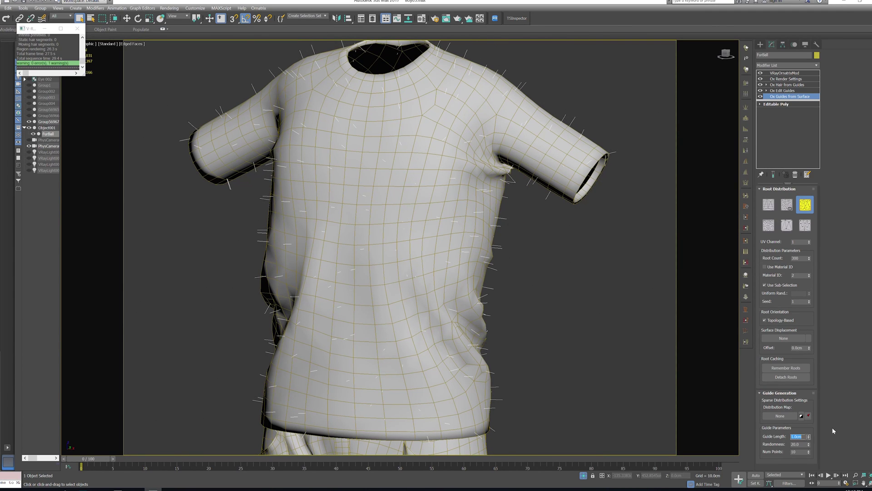
left_click(788, 90)
middle_click_drag(557, 298, 598, 255, "alt")
- In the fur's Ox Render Settings, lower the root end of the hair radius profile and set the global radius to 0.02 cm
left_click(791, 78)
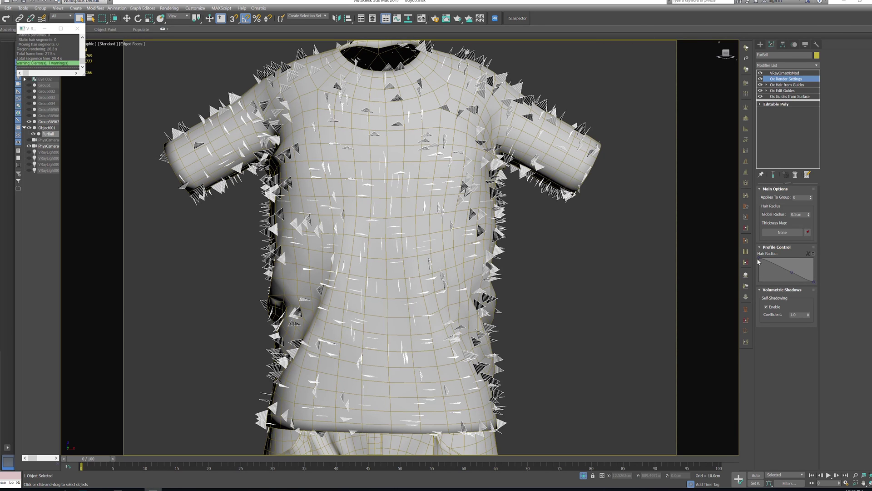
left_click_drag(761, 261, 789, 277)
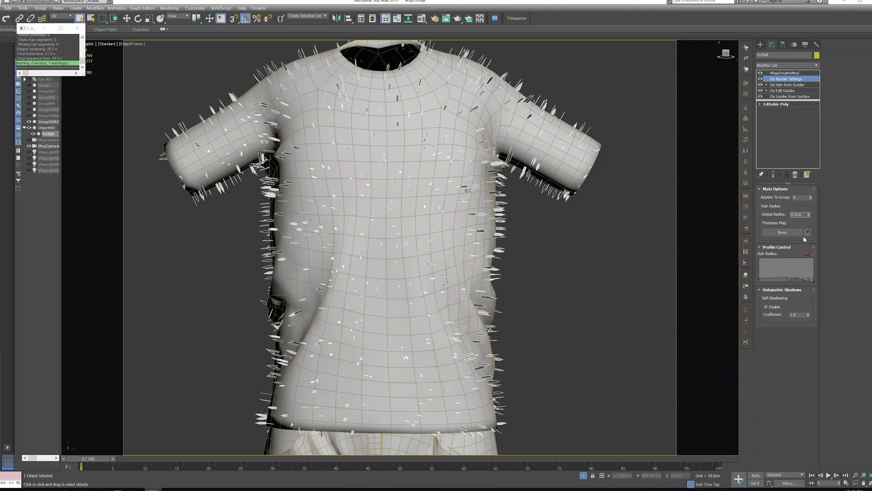
type("0.0.")
key("BackSpace")
type("2")
key("Return")
middle_click_drag(622, 216, 619, 226)
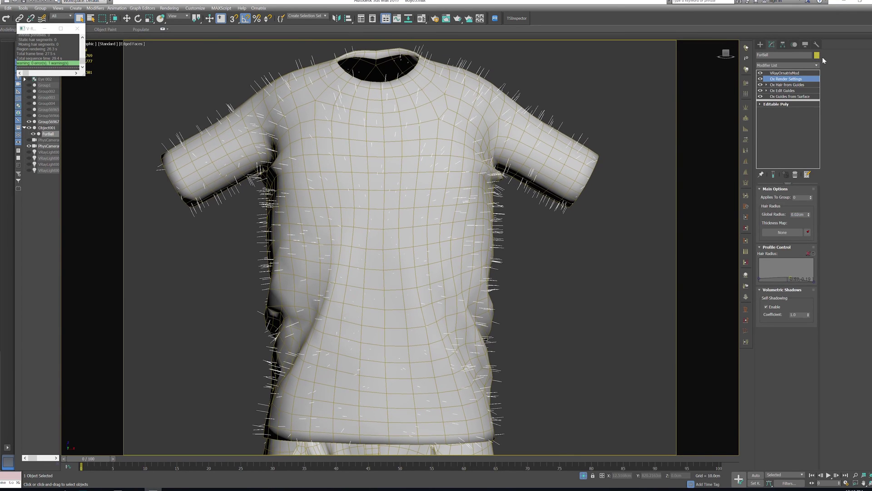
- Add an Ox Strand Length modifier to the fur with length 0.55 and randomize 0.54
left_click(813, 65)
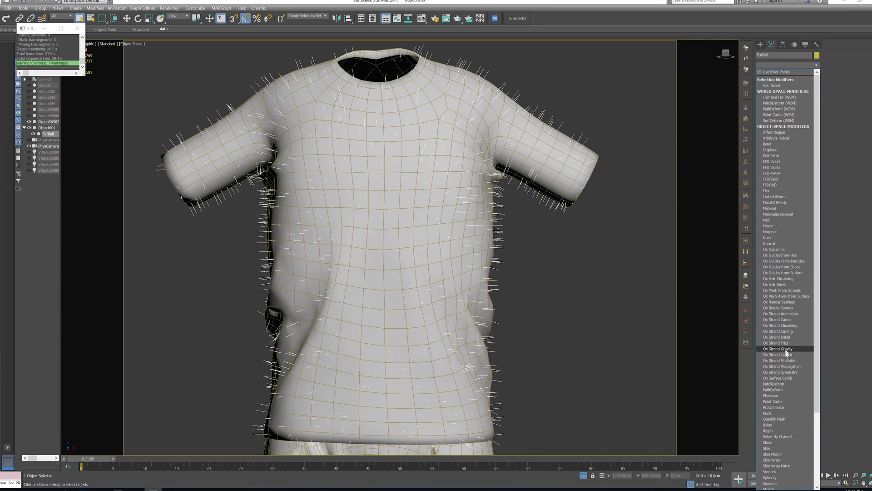
left_click(785, 355)
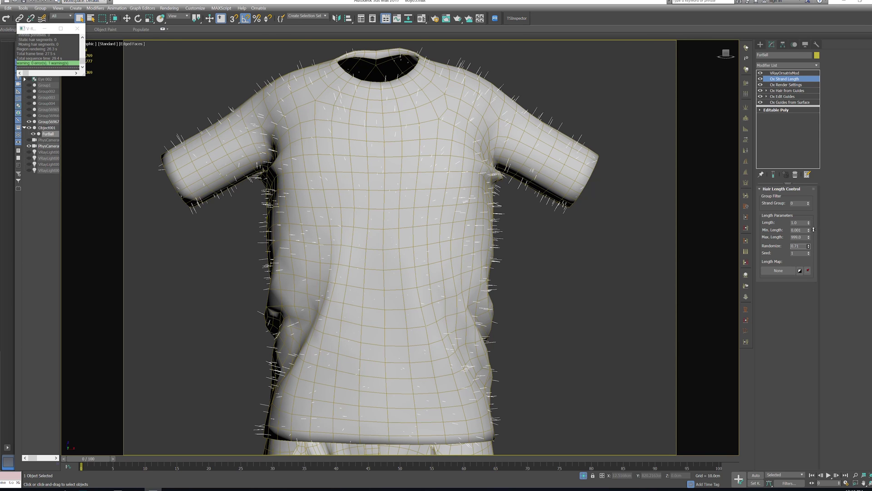
left_click_drag(808, 223, 808, 230)
middle_click_drag(560, 302, 632, 292, "alt")
left_click_drag(808, 246, 808, 248)
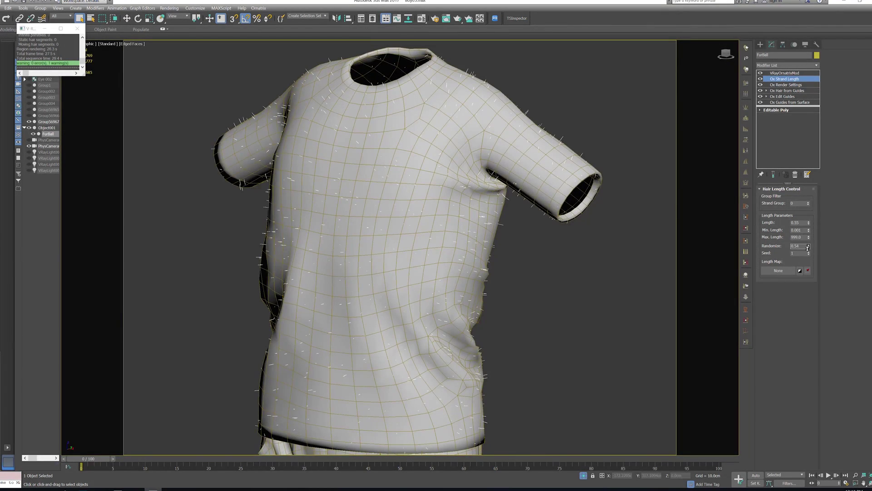
middle_click_drag(594, 265, 604, 269, "alt")
- Add an Ox Strand Frizz modifier, flatten its along-strand curve, raise the global amount and set the outlier frizz amount to 3.73 cm
left_click(817, 66)
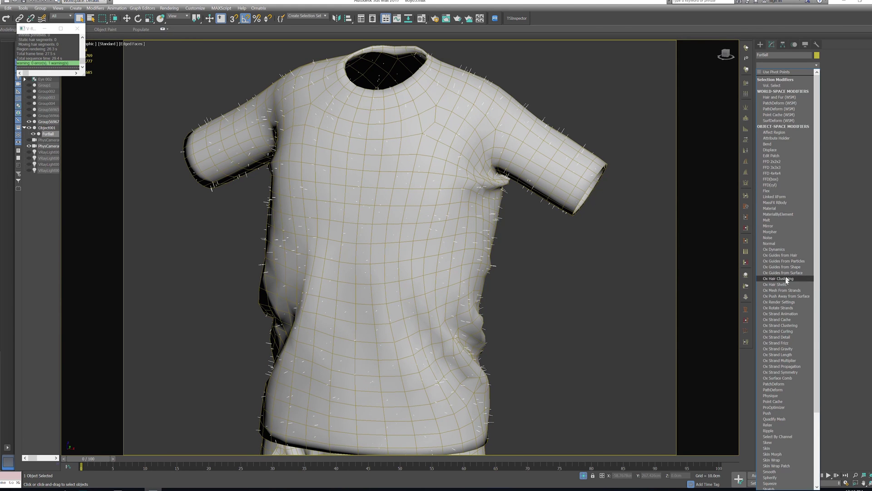
left_click(778, 342)
middle_click_drag(547, 258, 562, 260, "alt")
left_click_drag(811, 297, 816, 309)
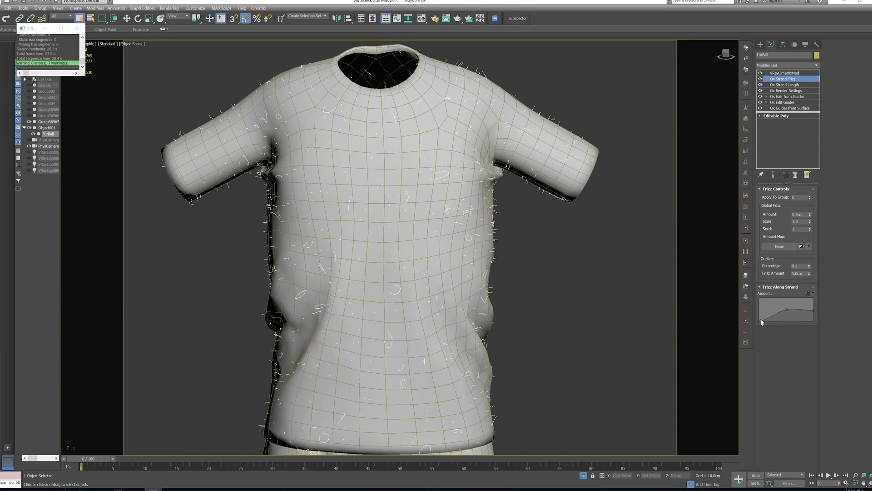
left_click_drag(760, 322, 788, 314)
left_click_drag(810, 273, 810, 277)
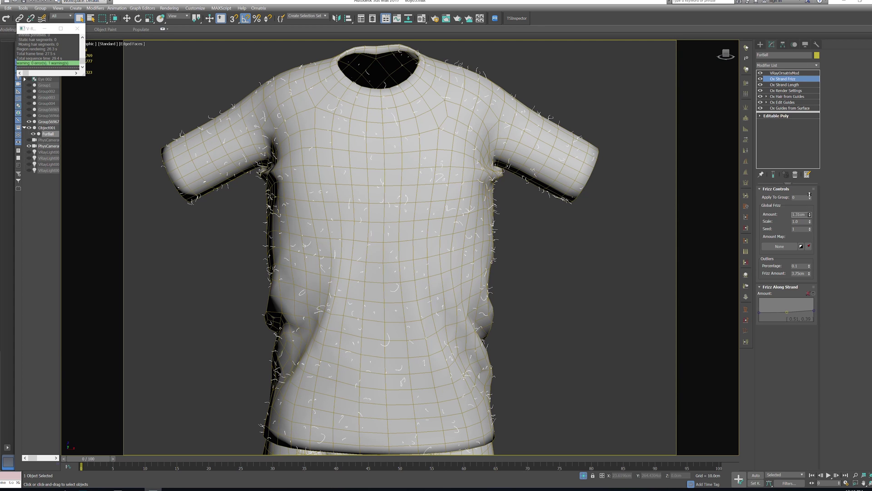
- Test-render the furred clothes through the physical camera
middle_click_drag(524, 264, 521, 321, "alt")
key("c")
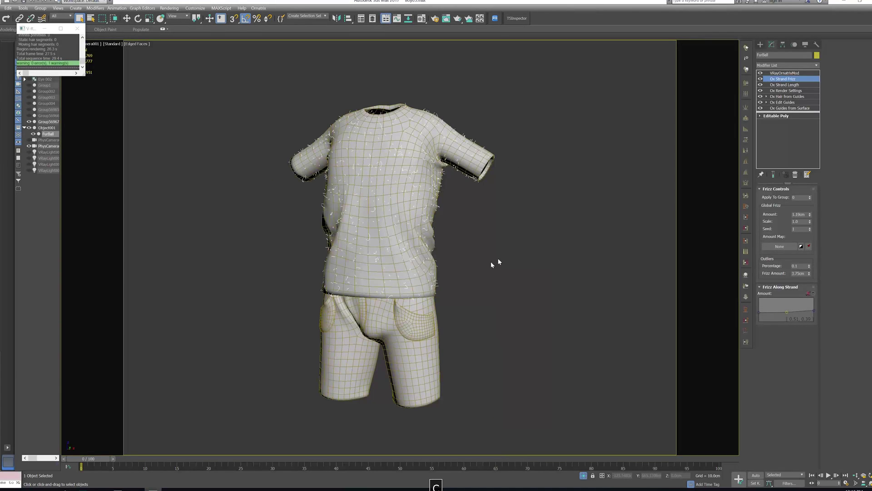
left_click(493, 261)
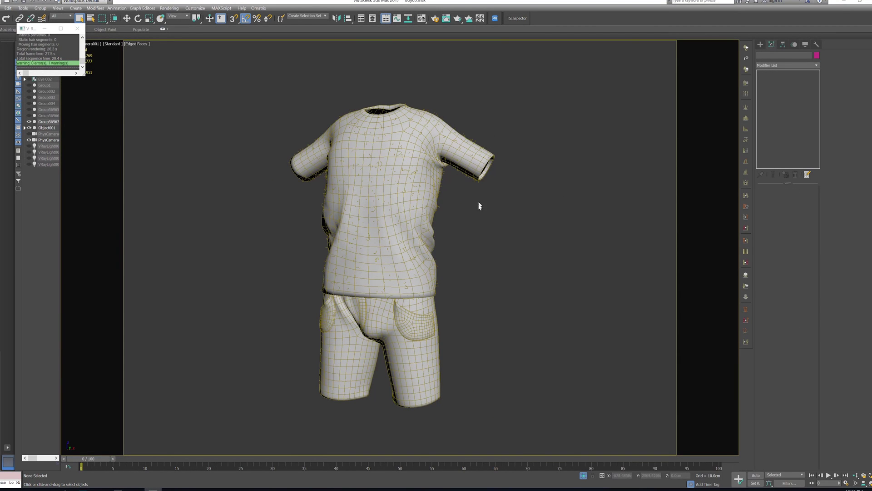
right_click(484, 188)
left_click(513, 260)
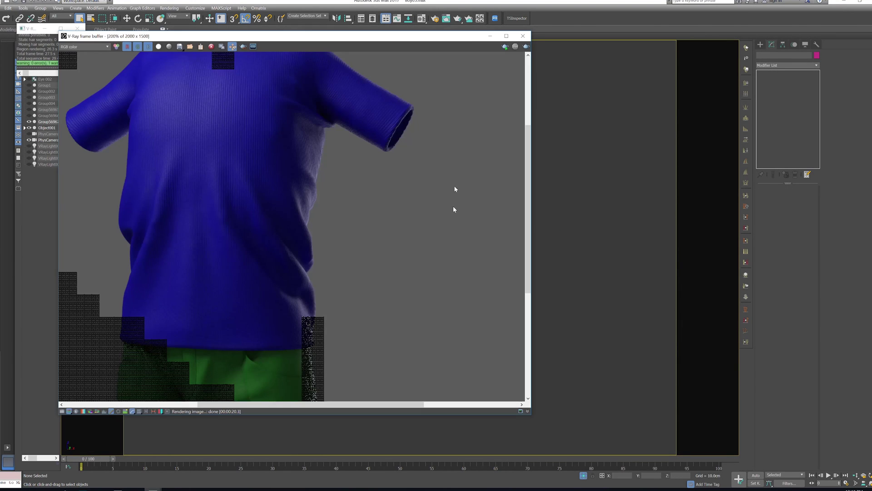
left_click(525, 47)
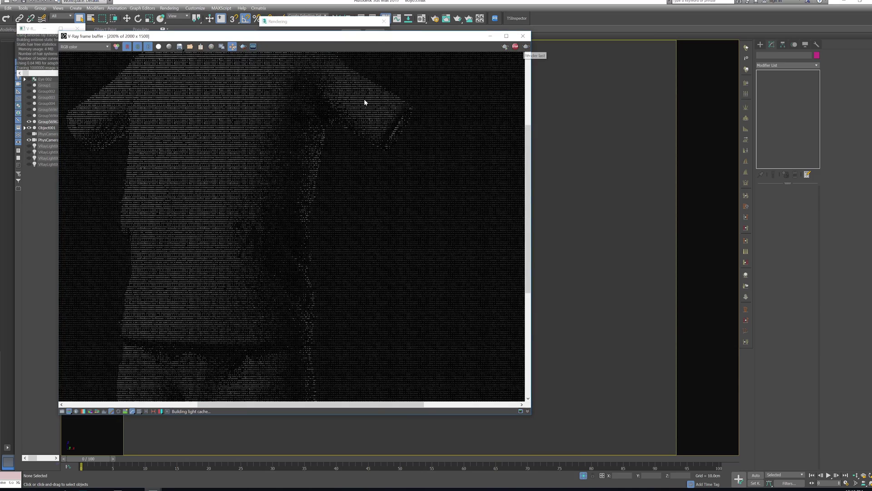
- Inspect the rendered fibres along the sleeve and shoulder up close, and stop the render
scroll(365, 93, "up", 1)
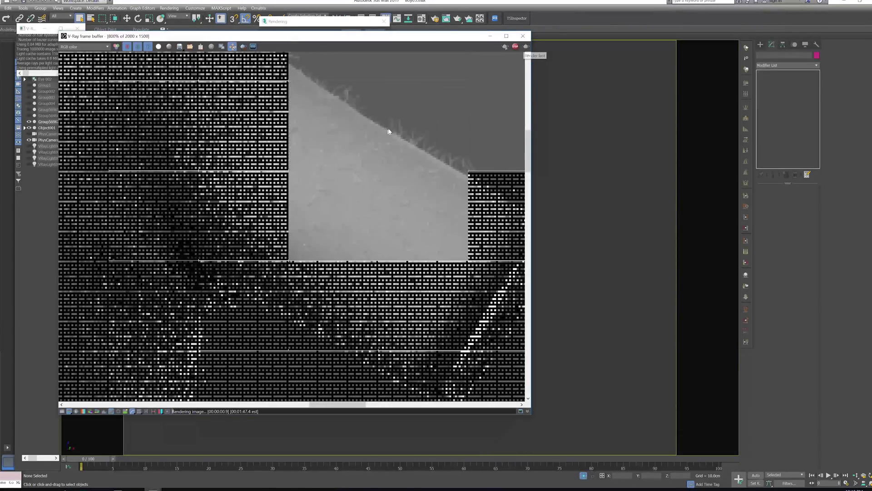
scroll(373, 116, "down", 1)
middle_click_drag(308, 58, 373, 188)
key("Escape")
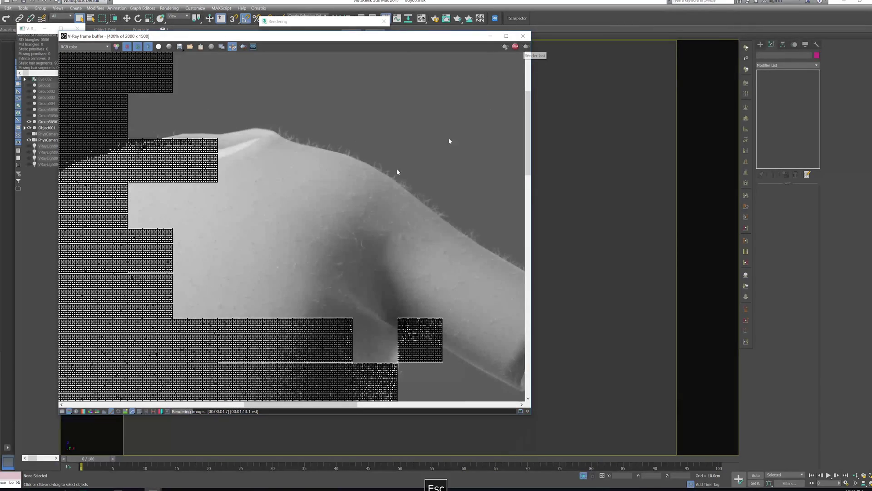
left_click(523, 36)
- Reduce the T-shirt fur's global hair radius to 0.01 cm in Ox Render Settings
key("z")
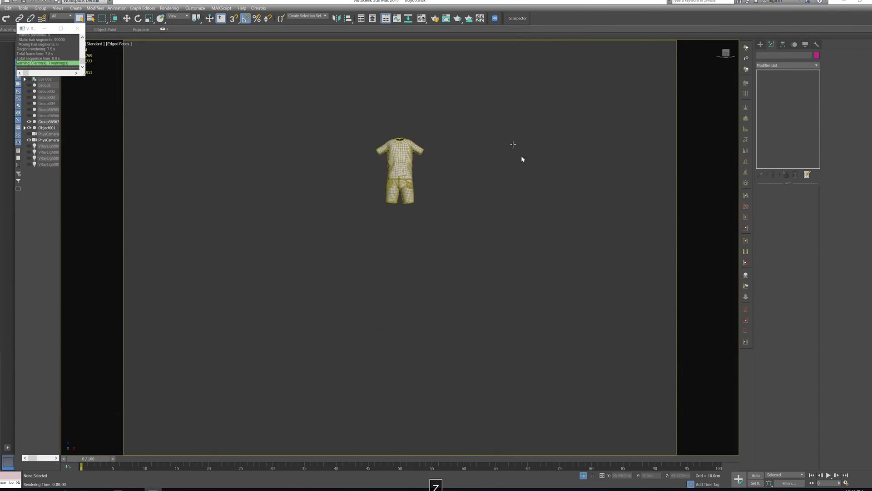
middle_click_drag(504, 141, 494, 238)
scroll(494, 237, "up", 5)
scroll(493, 238, "up", 8)
left_click(586, 199)
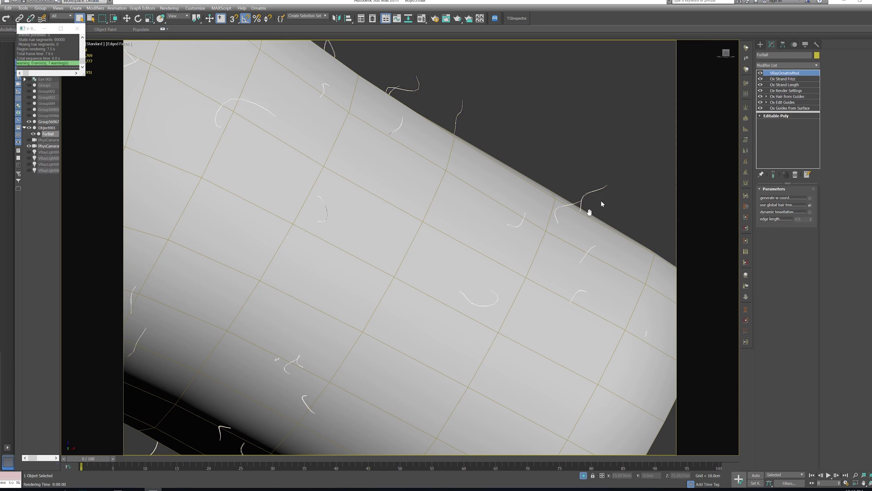
left_click(783, 79)
left_click(786, 91)
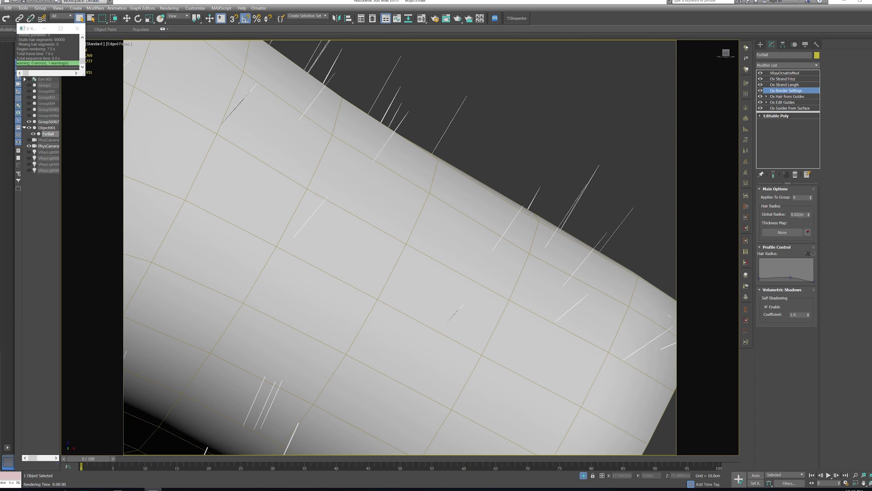
type("0.01")
key("Return")
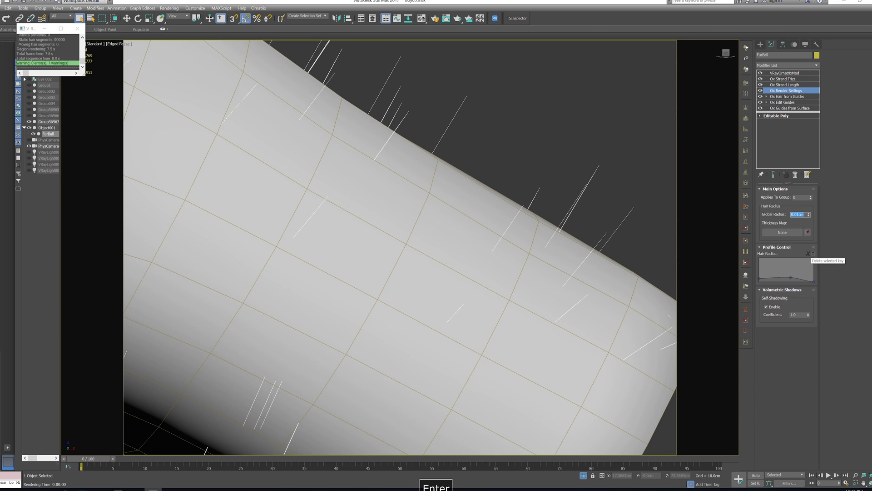
- Copy the T-shirt fur's whole set of modifiers, from VRayOrnatrixMod down to Ox Guides from Surface
left_click(793, 73)
scroll(656, 177, "down", 8)
scroll(390, 296, "down", 4)
scroll(370, 220, "up", 4)
scroll(601, 204, "up", 1)
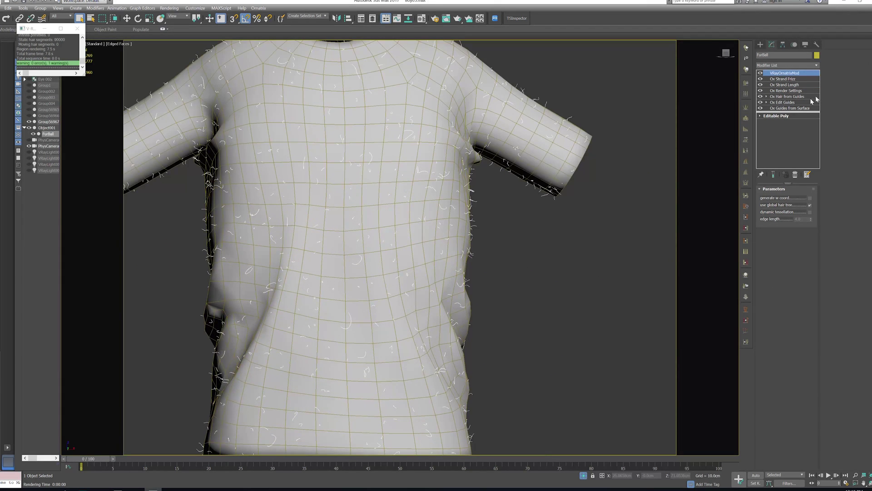
left_click(792, 109, "shift")
right_click(792, 109)
left_click(805, 137)
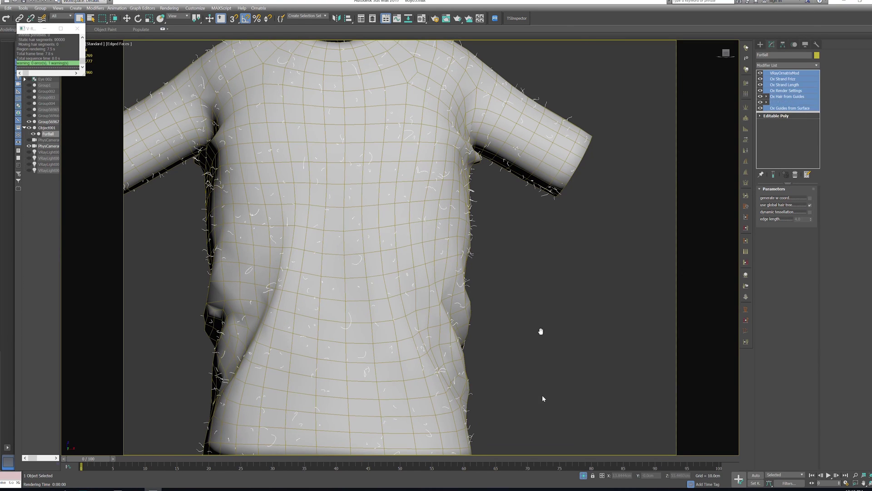
- Paste the copied fur modifiers onto the shorts and delete the cloned T-shirt mesh
middle_click_drag(542, 395, 487, 317)
left_click(475, 318)
right_click(772, 73)
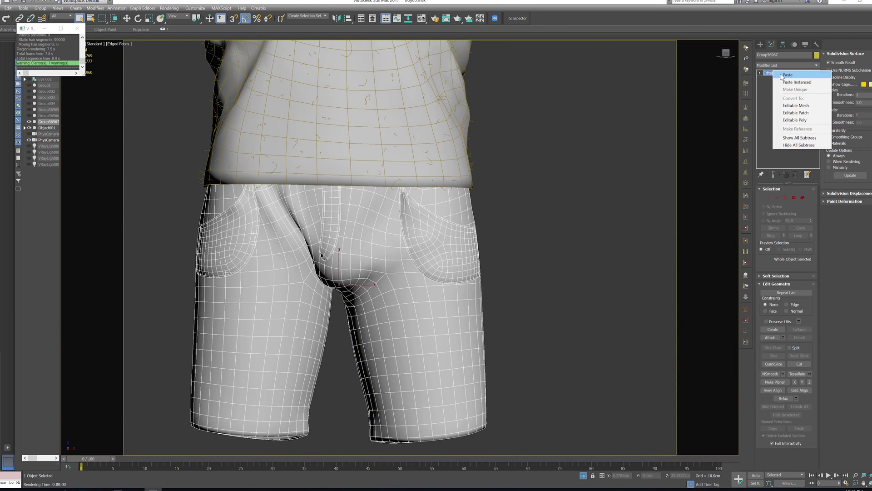
left_click(788, 75)
middle_click_drag(481, 190, 484, 245)
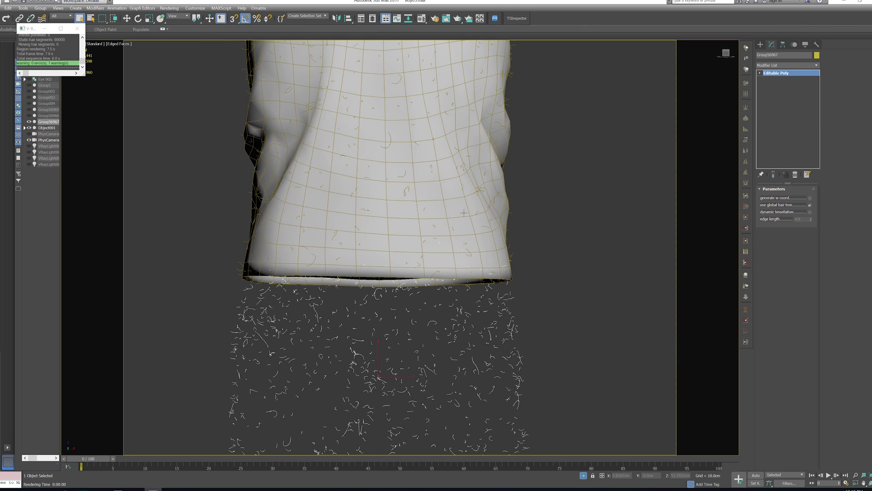
key("Delete")
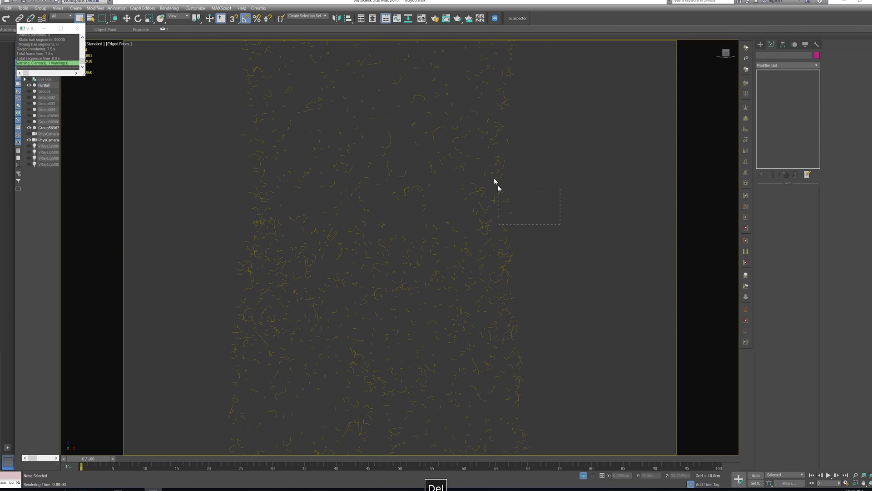
- Check the T-shirt fur's render count in Ox Hair from Guides against the fibre density in the last render
left_click_drag(560, 224, 499, 190)
left_click(792, 96)
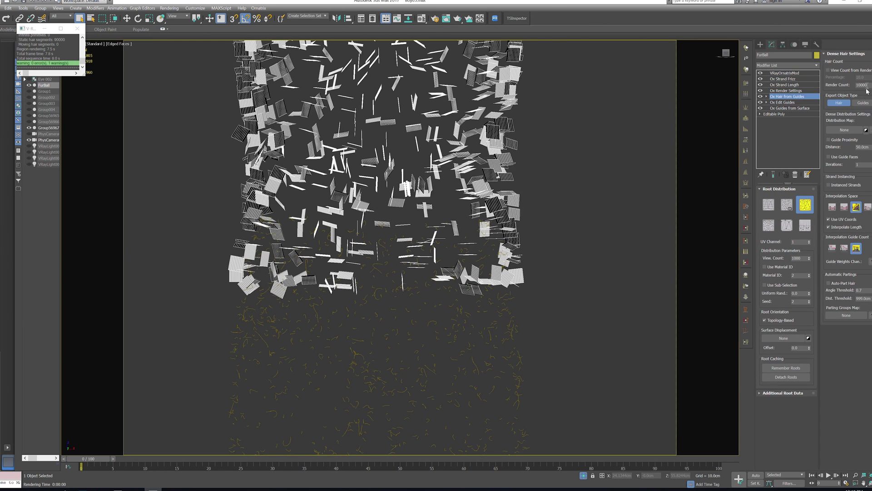
double_click(865, 84)
right_click(617, 179)
left_click(636, 231)
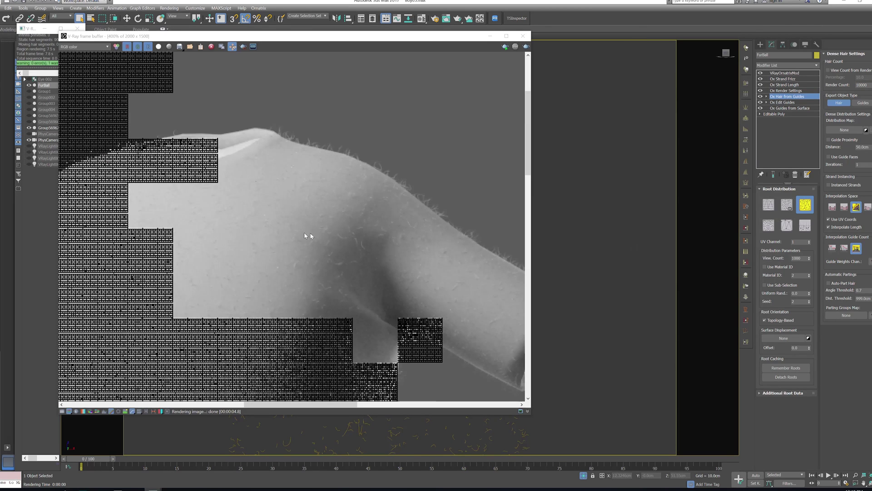
mouse_move(304, 290)
middle_mouse_down()
mouse_move(255, 181)
mouse_move(196, 181)
mouse_move(314, 284)
middle_mouse_up()
scroll(315, 284, "down", 1)
left_click(523, 36)
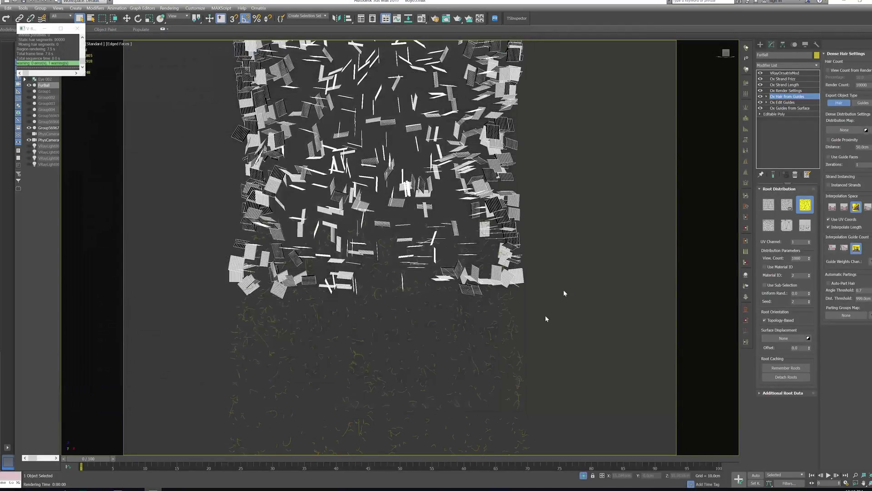
- Set the shorts fur's render count to 5000 in its Ox Hair from Guides modifier
left_click(560, 349)
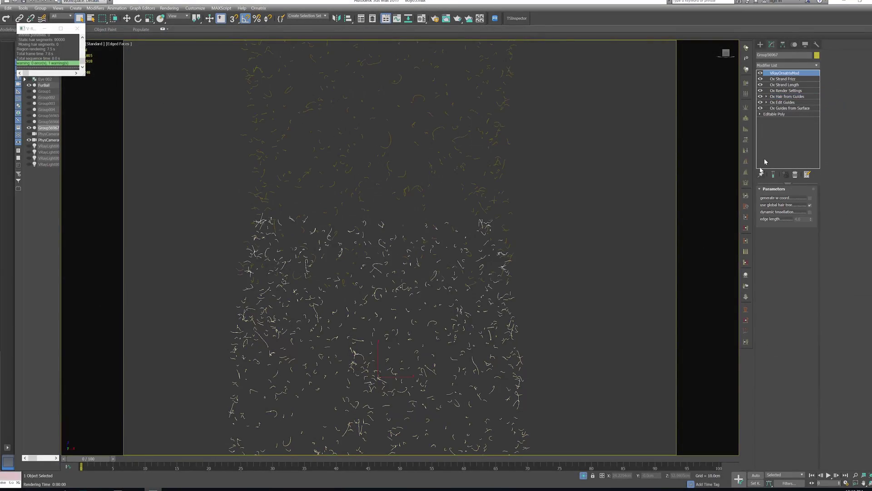
left_click(787, 96)
type("5000")
key("Return")
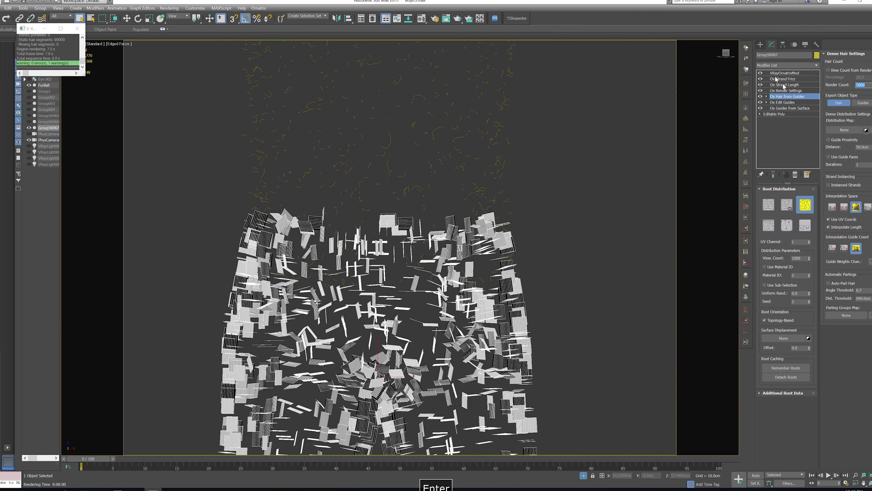
left_click(774, 73)
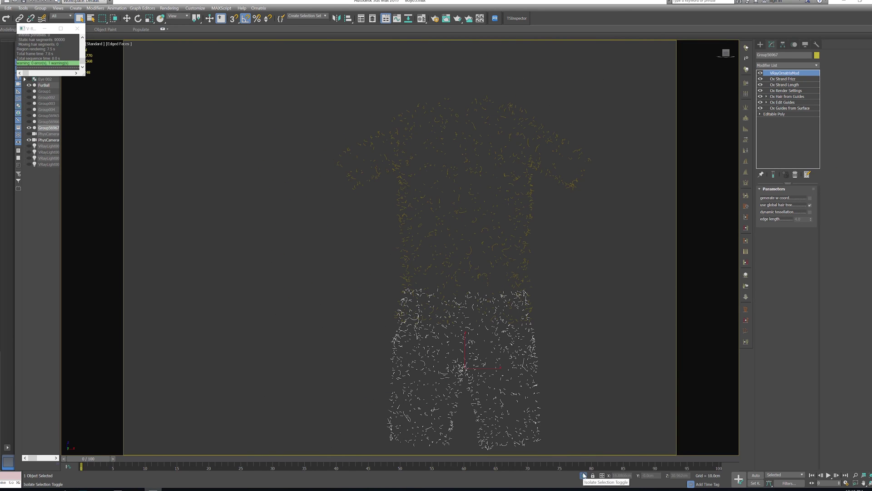
- Select the T-shirt and shorts furs together and open the Material Editor on Material #4
left_click_drag(595, 402, 515, 271)
key("m")
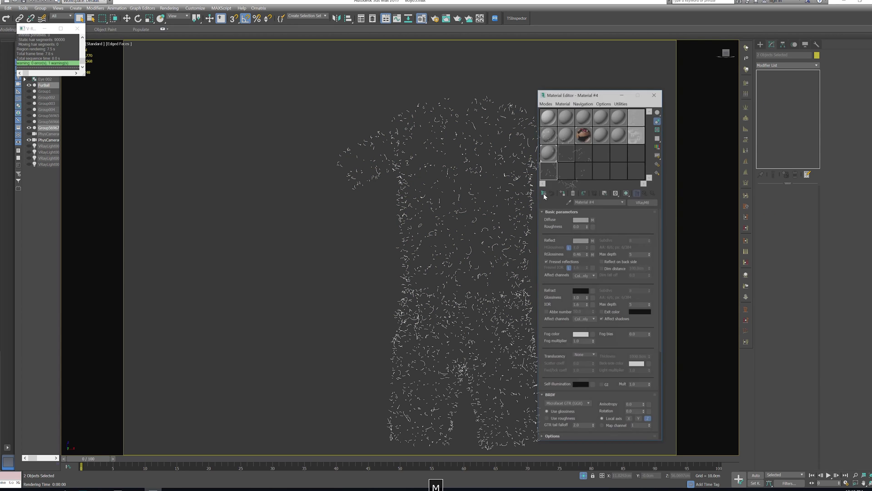
middle_click_drag(460, 231, 297, 154)
scroll(386, 250, "up", 2)
- Assign Map #48, the clothes displacement bitmap, as an instance to Surface Displacement in the shorts fur's Ox Guides from Surface modifier
left_click(322, 321)
middle_click_drag(360, 289, 290, 321)
scroll(291, 320, "up", 2)
left_click(791, 108)
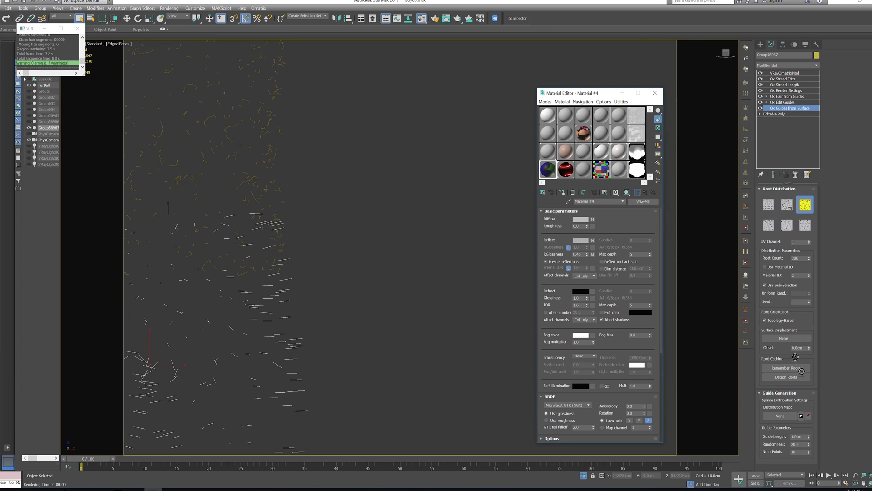
left_click_drag(773, 415, 641, 118)
left_click(641, 117)
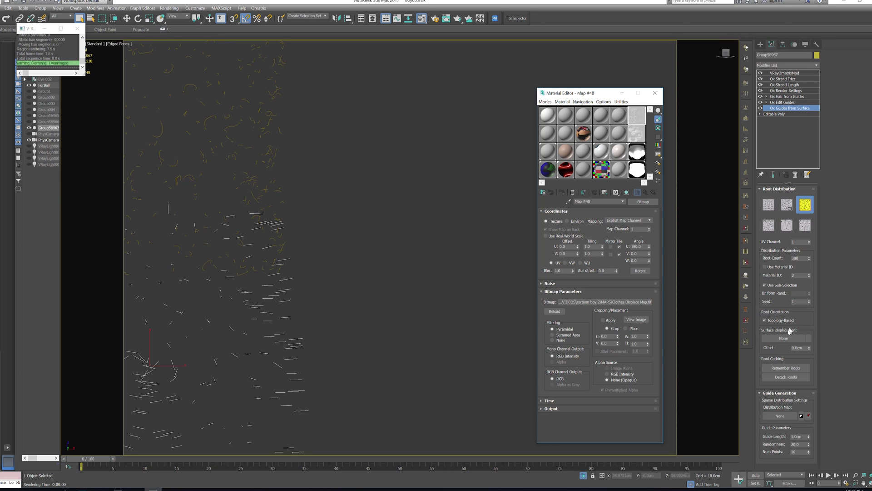
left_click_drag(640, 119, 784, 339)
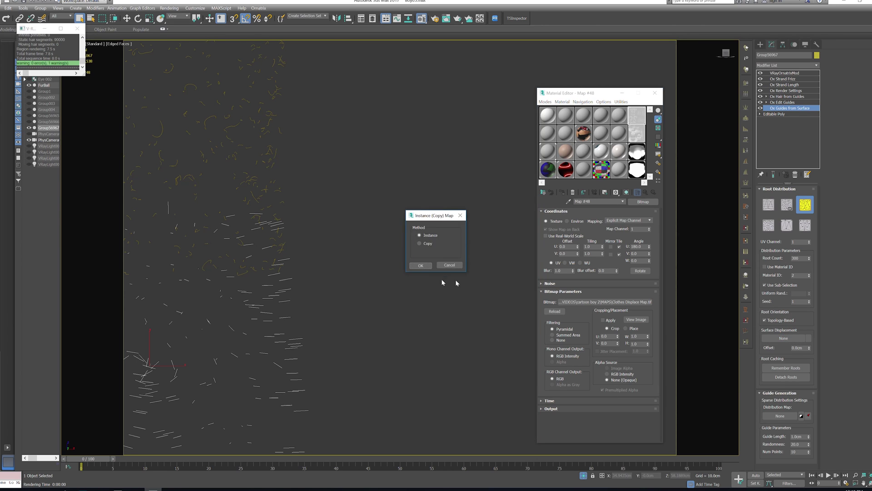
left_click(421, 266)
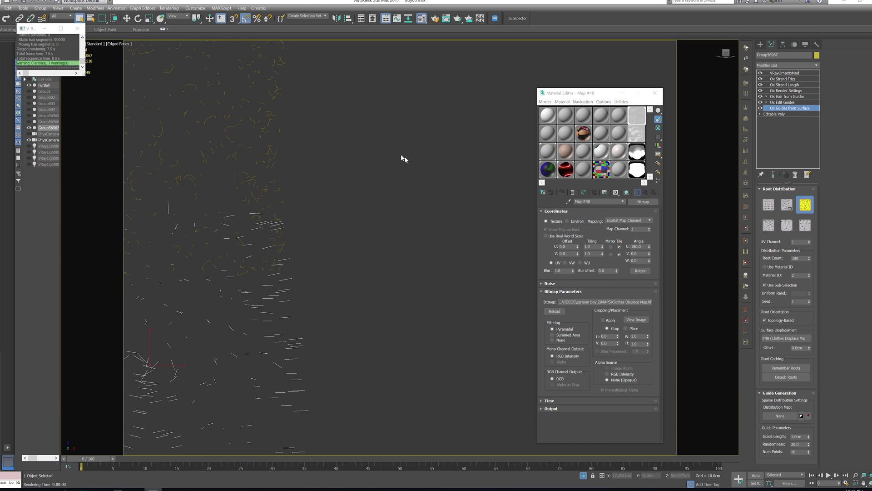
- Instance Map #48 into the T-shirt fur's Surface Displacement in Ox Guides from Surface and return to its VRayOrnatrixMod modifier
left_click_drag(397, 148, 228, 99)
left_click(794, 108)
left_click_drag(649, 138, 785, 339)
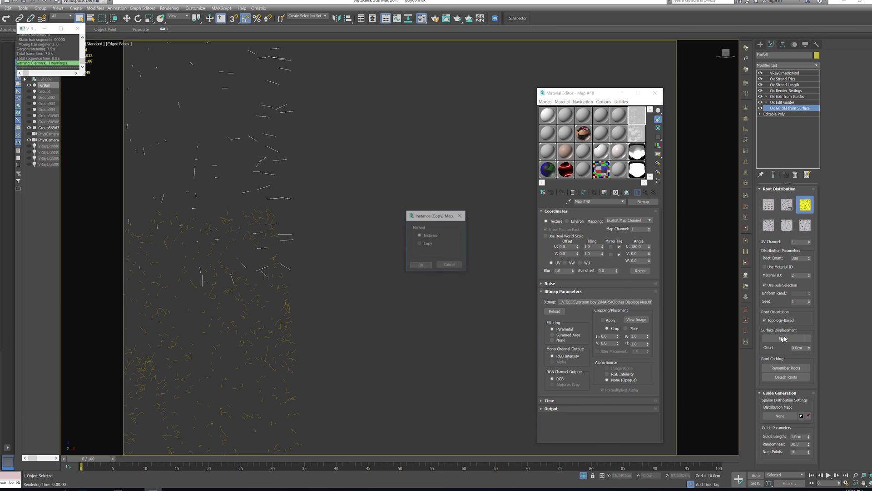
left_click(421, 266)
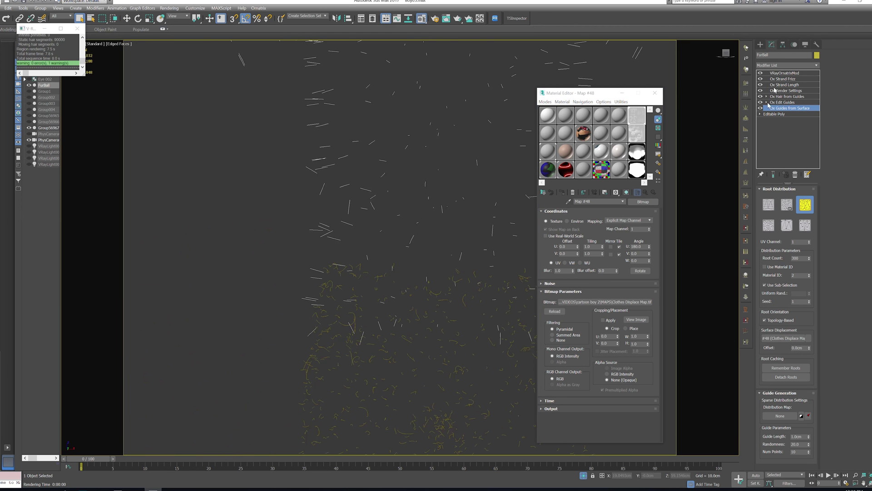
left_click(785, 72)
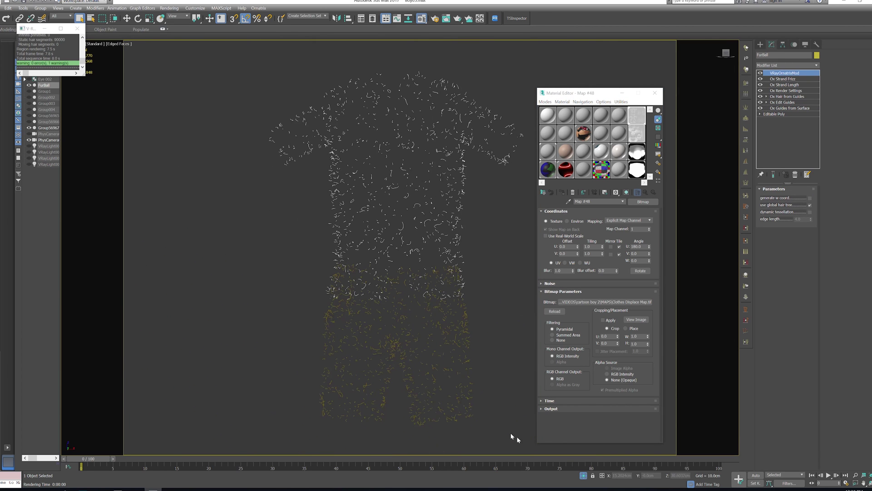
- Exit isolation, select the T-shirt and shorts furs together, and assign Material #4 to both
left_click(583, 475)
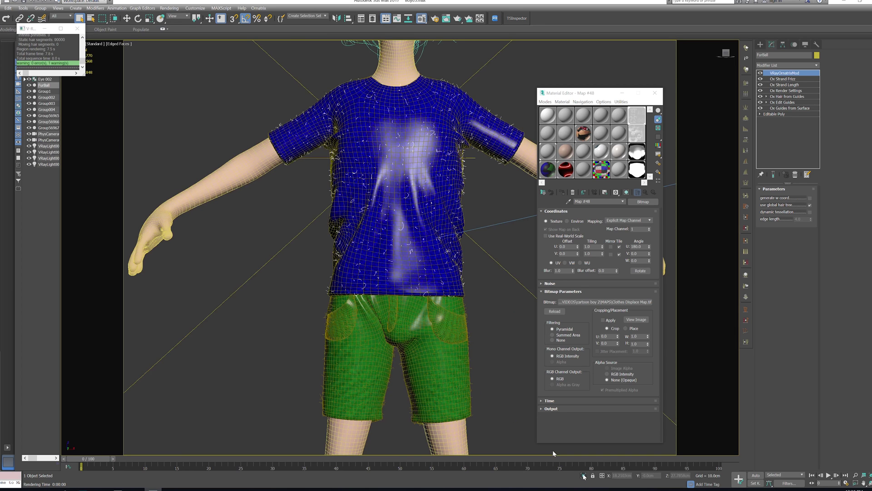
middle_click_drag(417, 353, 469, 214)
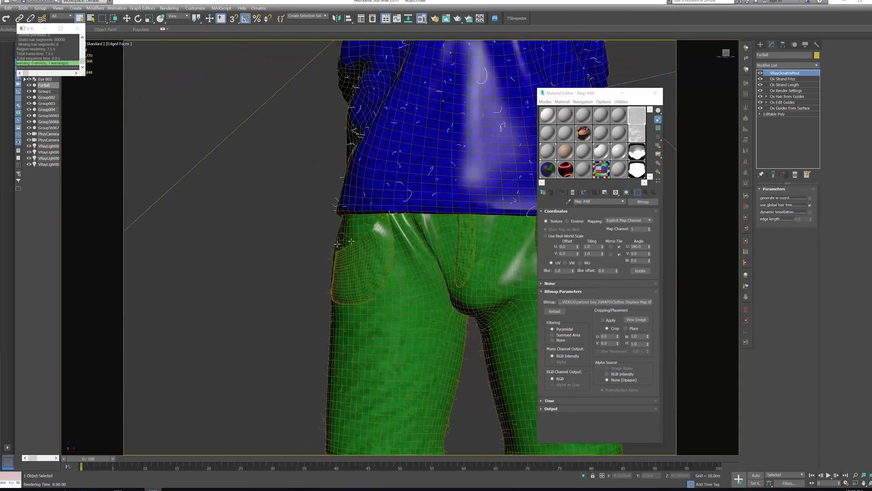
scroll(288, 276, "up", 3)
scroll(288, 275, "up", 3)
left_click_drag(260, 300, 288, 337, "ctrl")
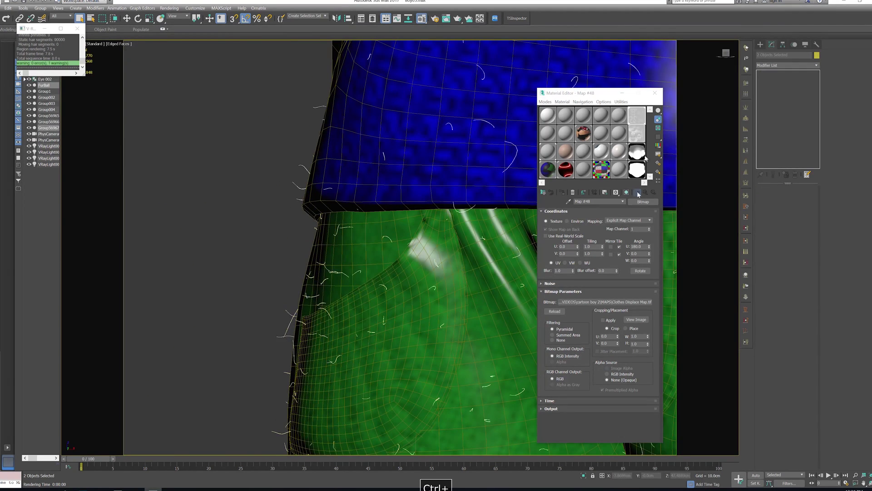
left_click(548, 169)
left_click(562, 192)
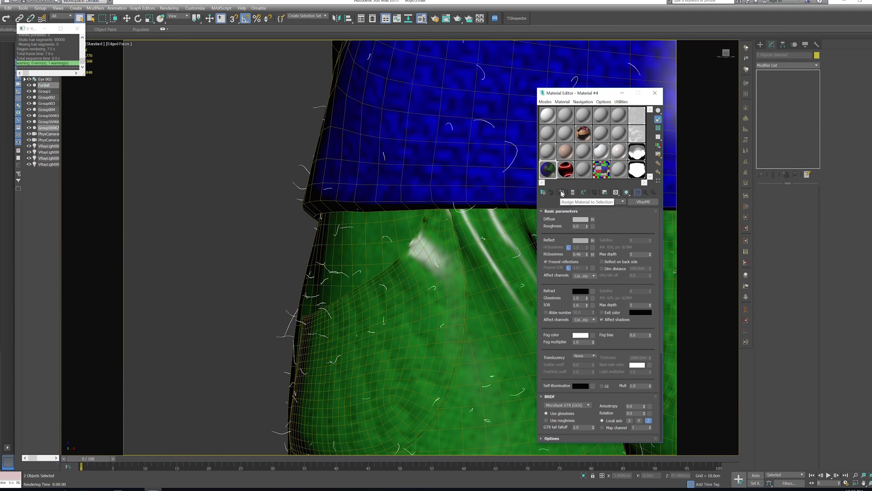
- Isolate the clothing mesh together with both furs in the camera view and render it in the V-Ray frame buffer
scroll(372, 270, "down", 4)
scroll(371, 270, "down", 4)
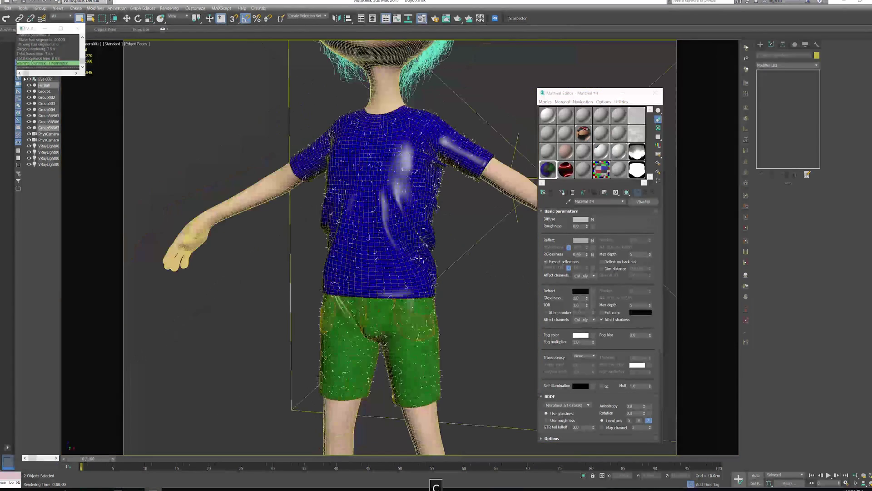
left_click(460, 331, "ctrl")
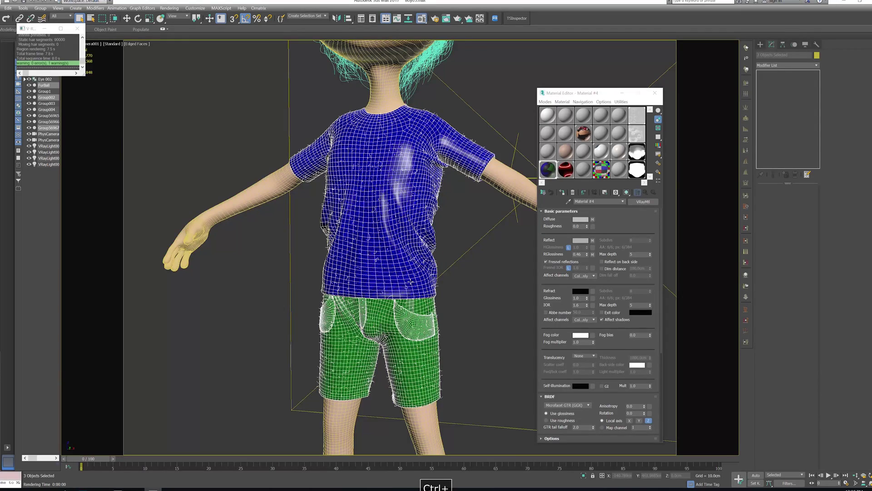
key("alt+q")
right_click(462, 191)
left_click(482, 263)
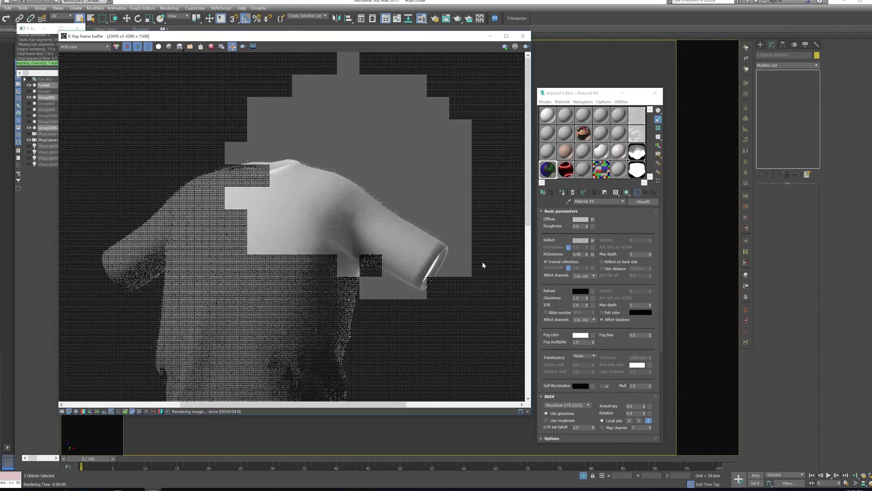
scroll(482, 260, "down", 2)
left_click(526, 46)
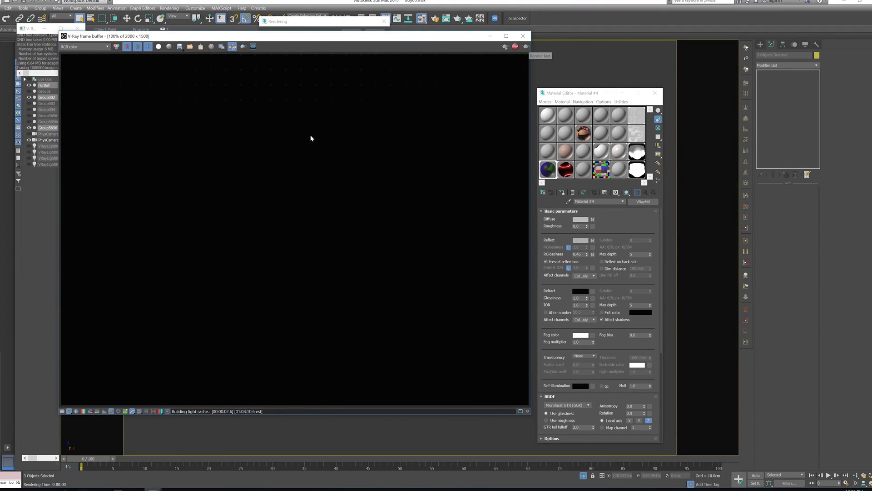
- Examine the fibres along the T-shirt's shoulder, collar and sleeve in the render, and close the frame buffer
scroll(311, 138, "up", 6)
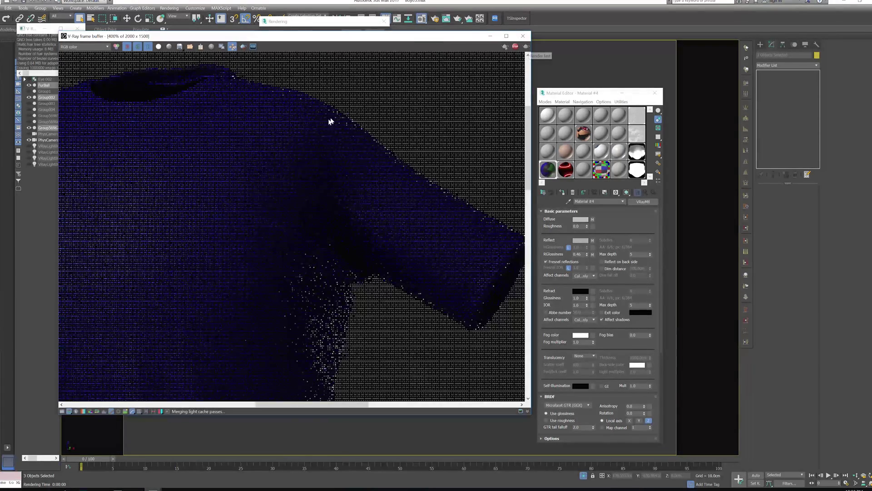
scroll(341, 114, "up", 3)
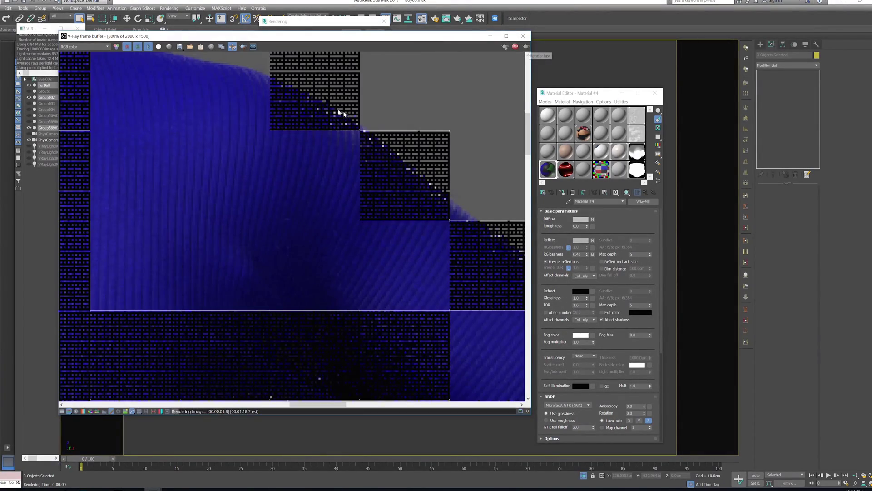
scroll(314, 107, "down", 1)
scroll(412, 174, "up", 2)
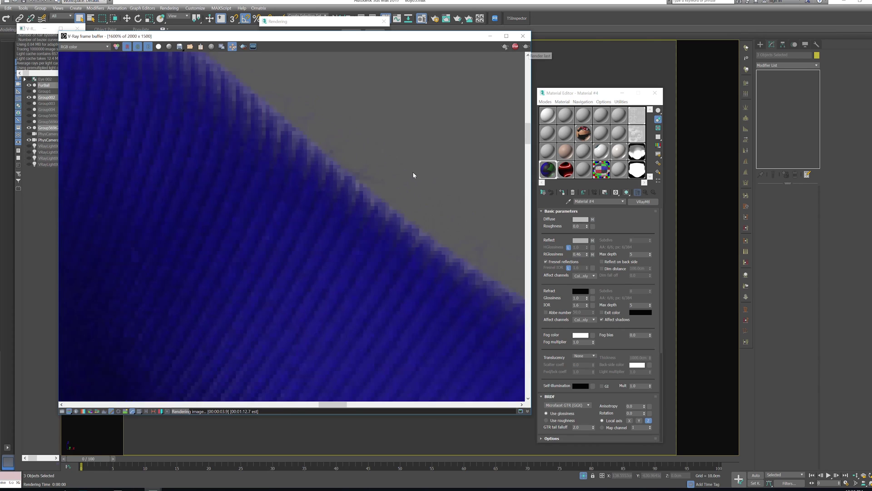
middle_click_drag(413, 174, 492, 225)
middle_click_drag(277, 131, 382, 219)
middle_click_drag(256, 105, 370, 194)
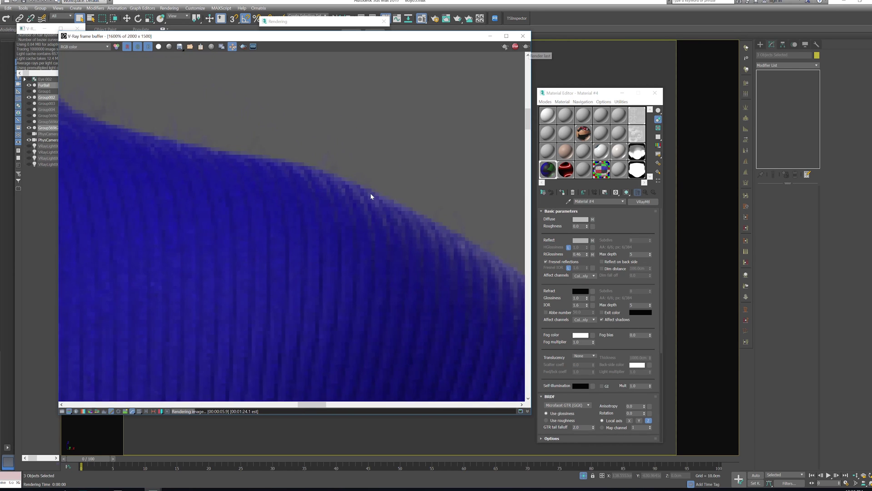
middle_click_drag(225, 142, 337, 183)
scroll(318, 185, "down", 4)
scroll(295, 189, "up", 2)
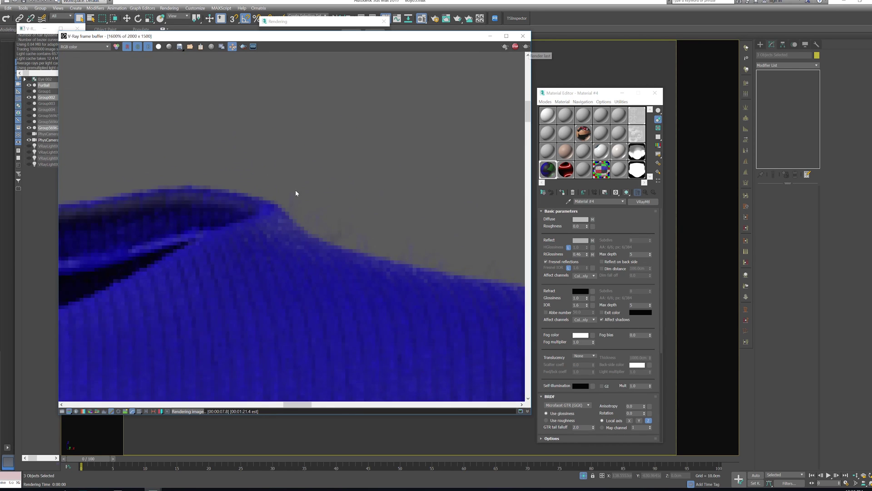
scroll(403, 240, "down", 2)
middle_click_drag(403, 238, 304, 142)
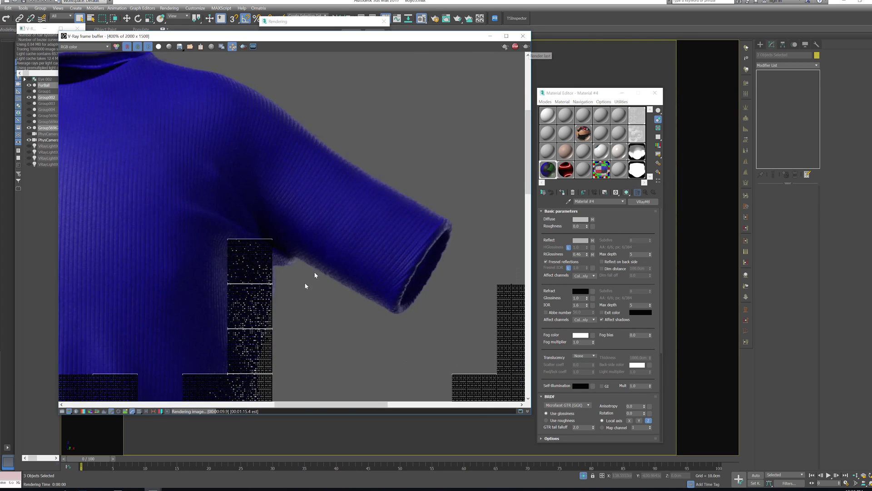
scroll(313, 272, "up", 2)
scroll(313, 274, "down", 1)
key("Escape")
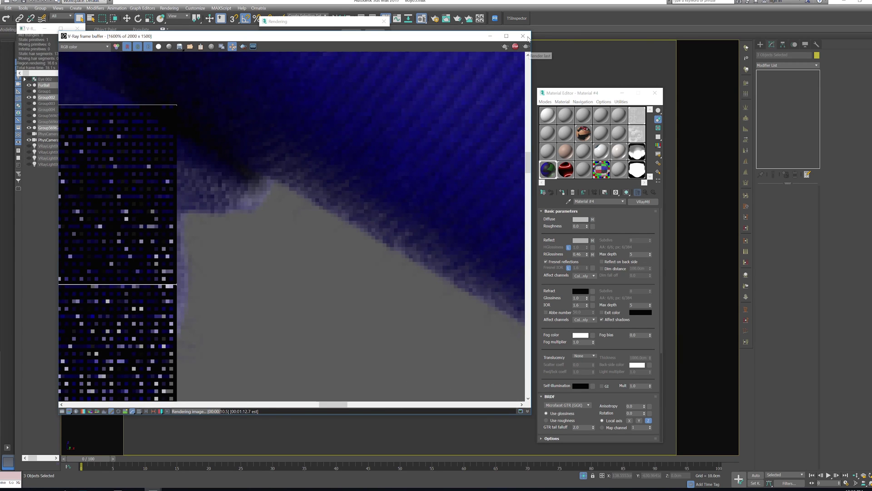
left_click(528, 38)
- Set the T-shirt fur's Global Radius to 0.023 cm in its Ox Render Settings modifier
left_click(449, 292)
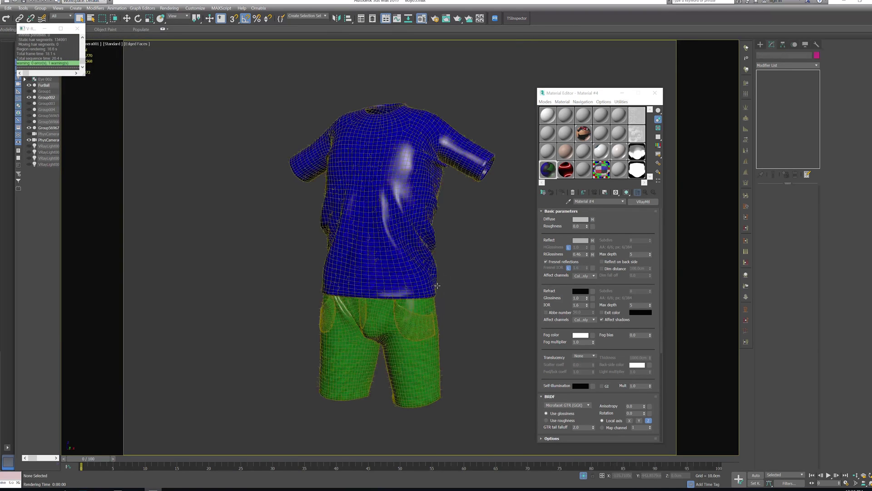
left_click(785, 90)
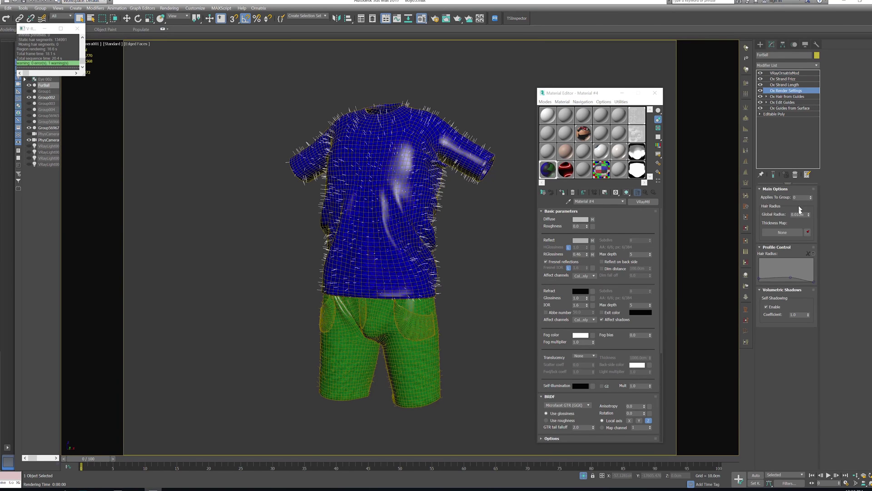
left_click(798, 214)
key("BackSpace")
type("23")
- Set the shorts fur's Global Radius to 0.023 cm in its Ox Render Settings modifier
left_click(443, 375)
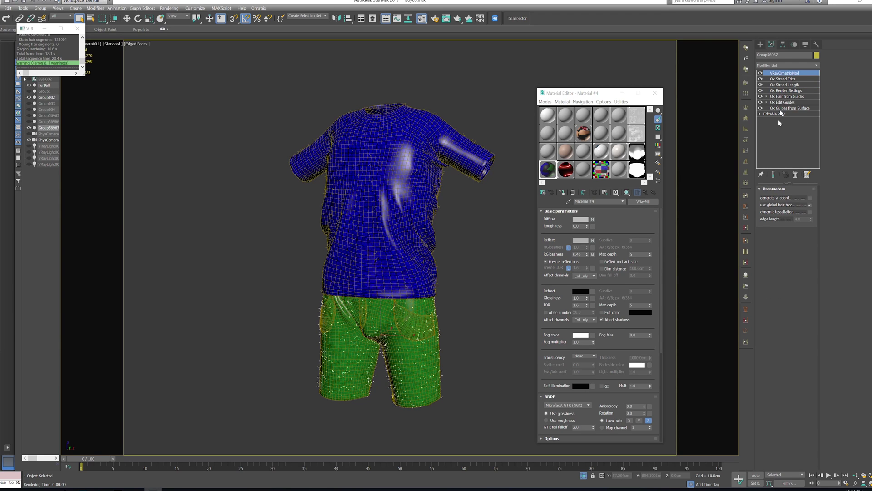
left_click(795, 96)
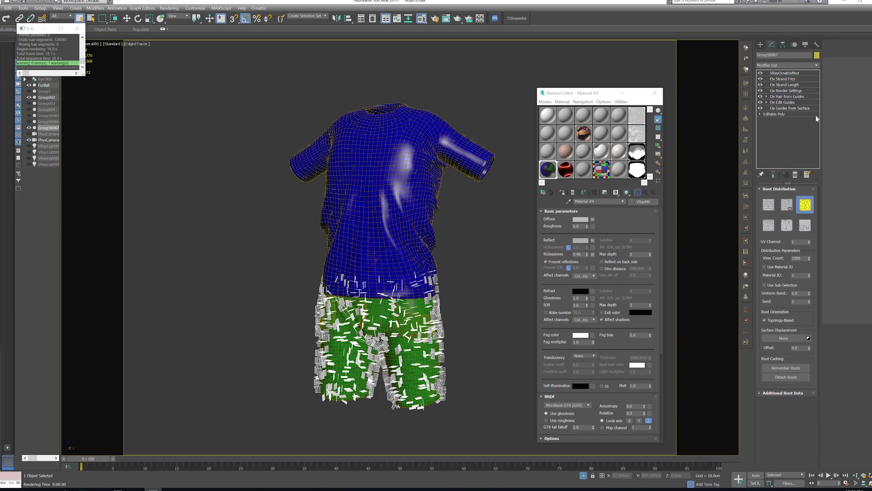
left_click(795, 90)
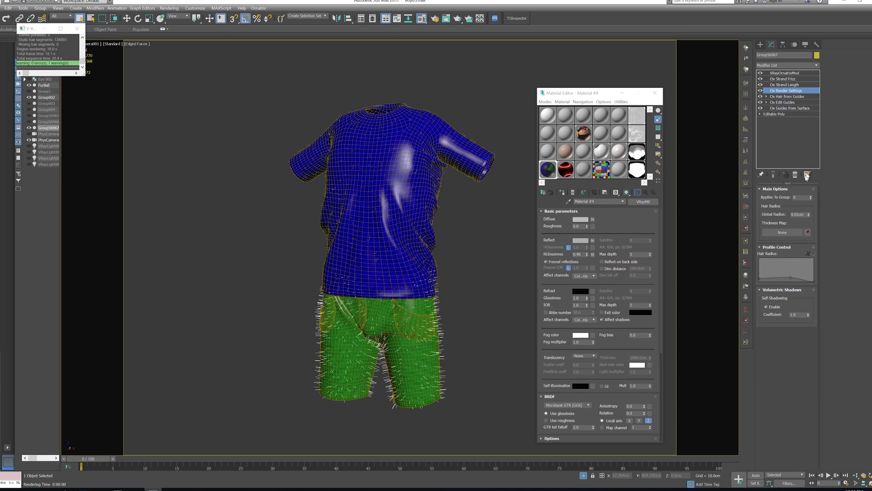
left_click(799, 215)
key("BackSpace")
type("23")
key("Return")
- Return the shorts fur to its VRayOrnatrixMod modifier and render the clothing again in the V-Ray frame buffer
right_click(476, 238)
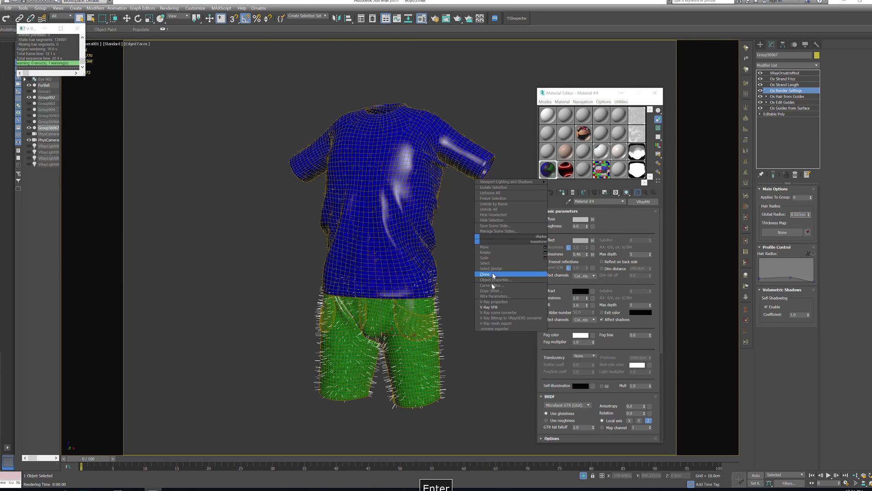
left_click(492, 307)
left_click(800, 73)
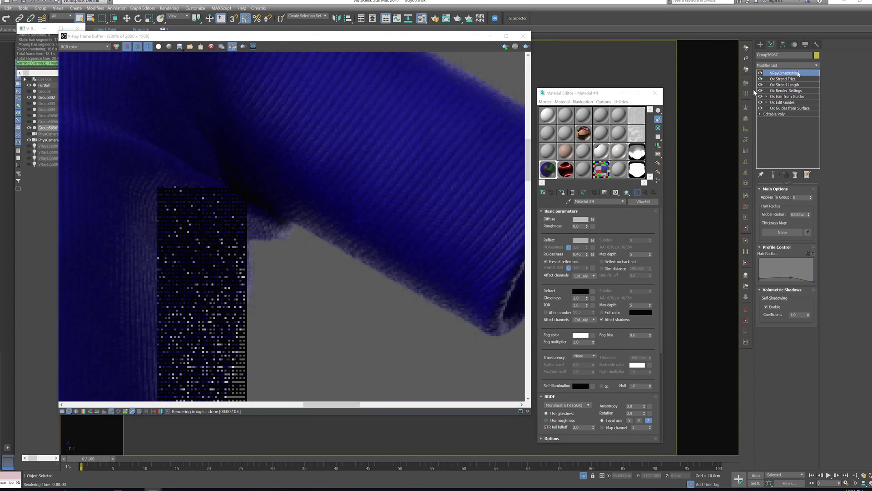
scroll(331, 208, "down", 2)
left_click(527, 46)
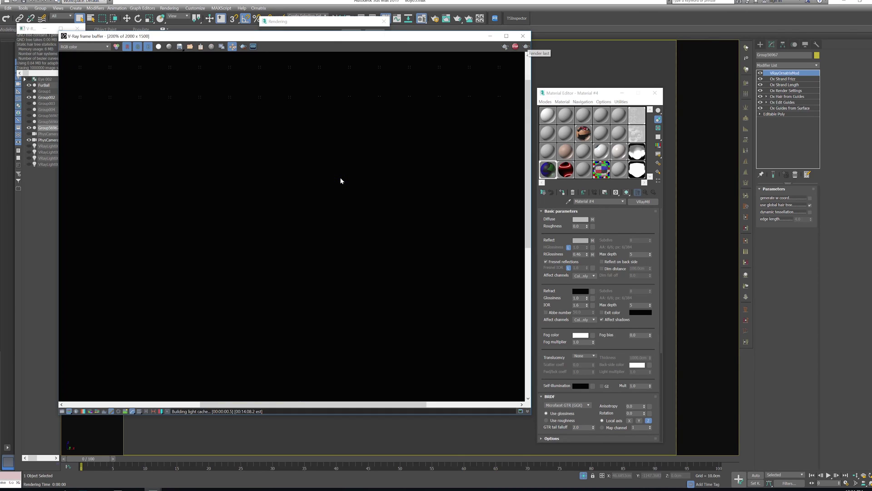
- Examine the thicker fibres along the T-shirt's sleeve and shoulder in the new render, and stop the rendering
scroll(344, 180, "up", 2)
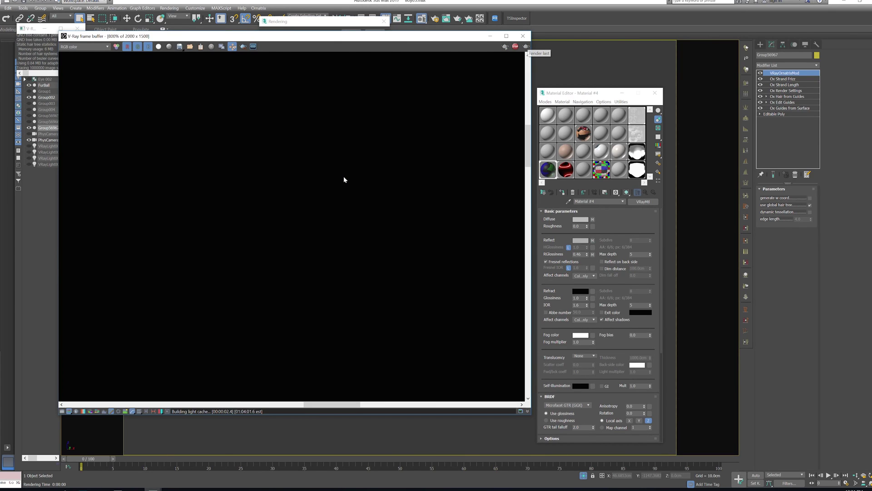
scroll(344, 179, "down", 1)
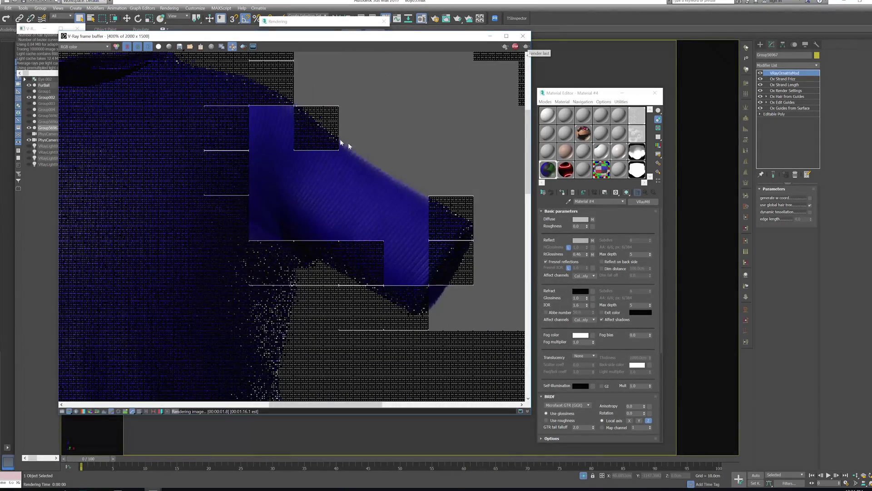
scroll(341, 145, "up", 1)
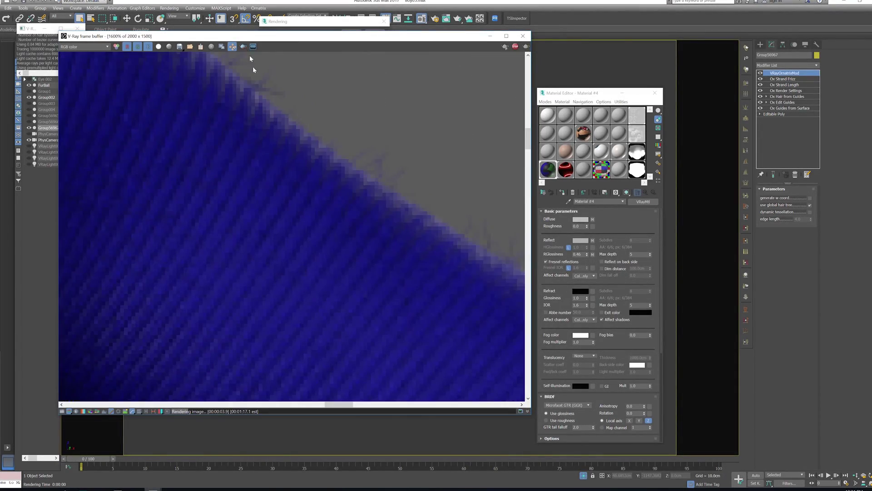
scroll(306, 194, "down", 1)
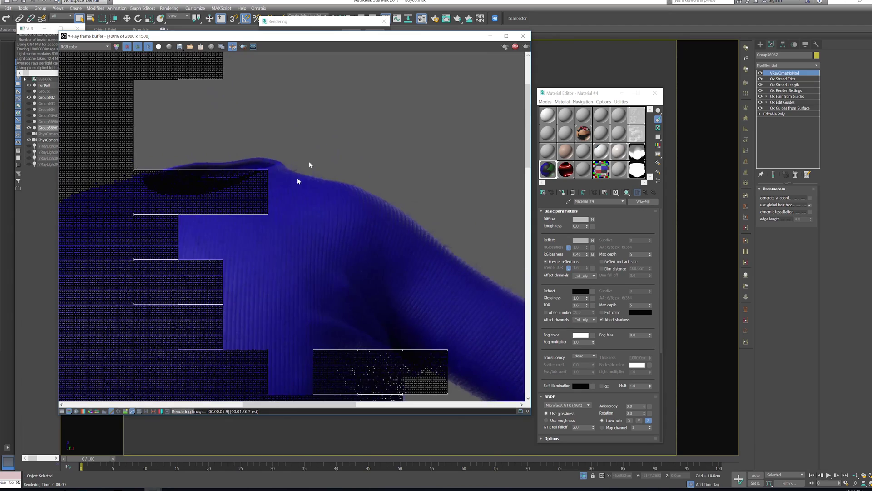
scroll(305, 171, "up", 1)
scroll(308, 166, "down", 3)
scroll(344, 159, "up", 2)
scroll(318, 169, "down", 2)
key("Escape")
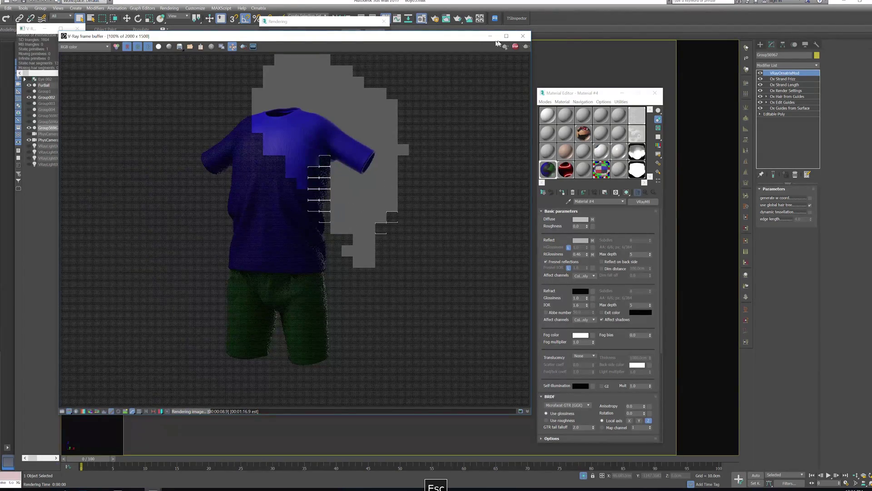
- Close the render window, end isolation to bring back the whole character, and clear the selection
left_click(523, 36)
left_click(583, 477)
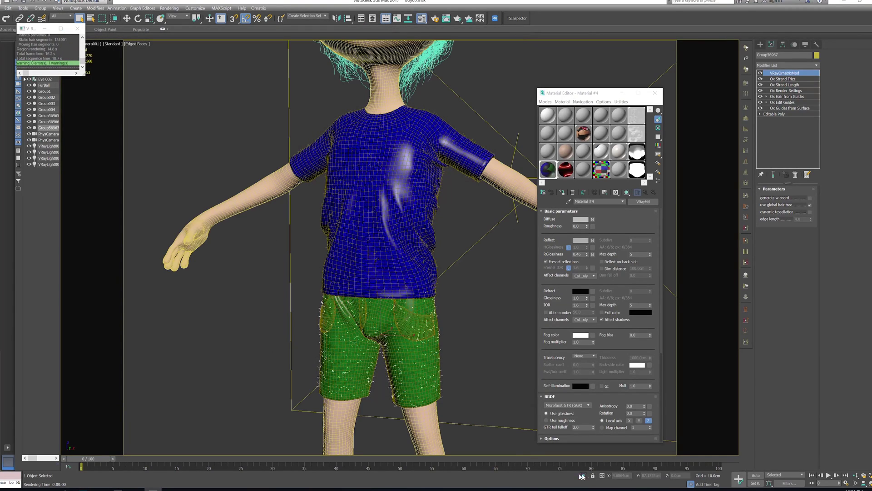
left_click(501, 344)
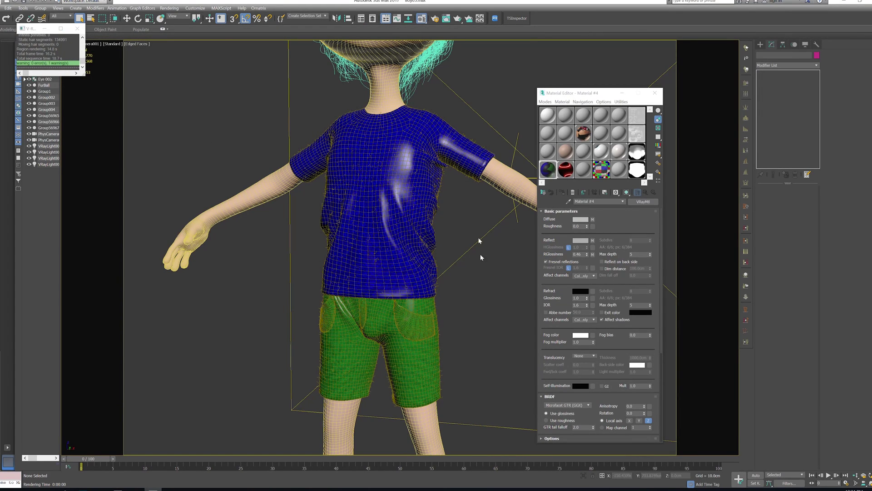
- Reframe the physical camera's view to fit the whole boy, from hair to shoes
left_click(855, 475)
left_click_drag(466, 334, 460, 360)
middle_click_drag(465, 346, 457, 360)
right_click(459, 351)
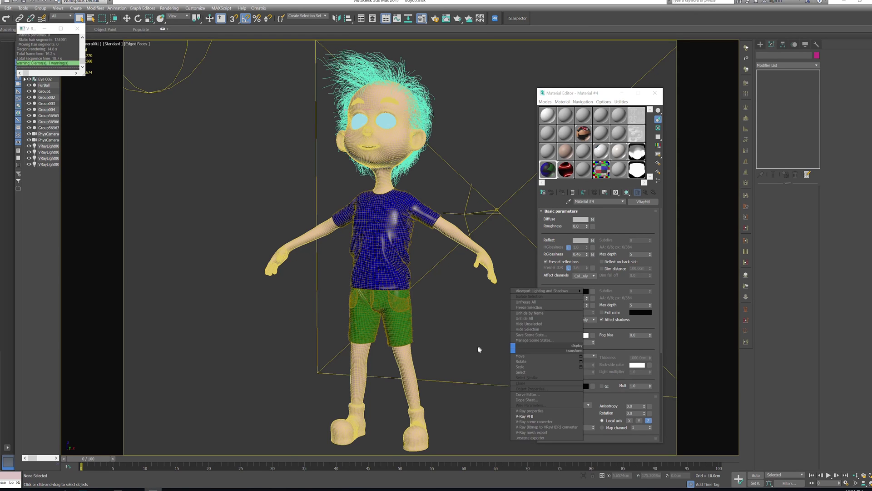
- Reopen the V-Ray frame buffer and render the full character from the camera
right_click(463, 313)
left_click(484, 369)
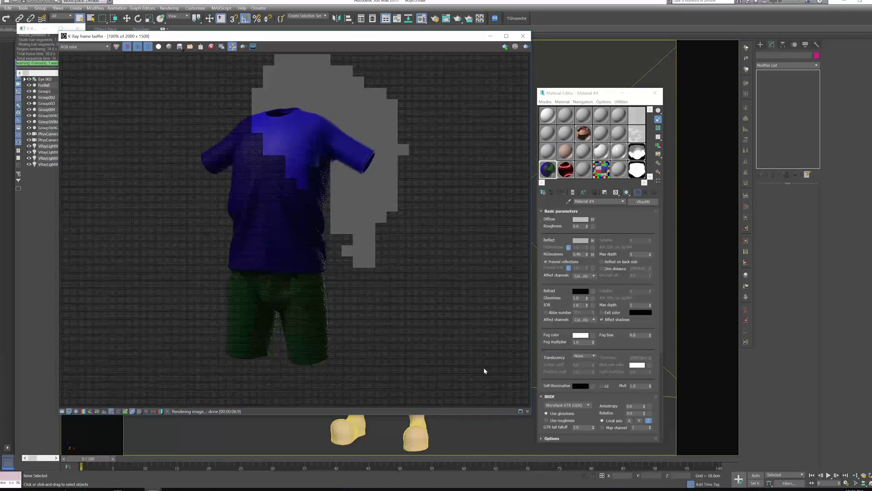
left_click_drag(467, 38, 515, 43)
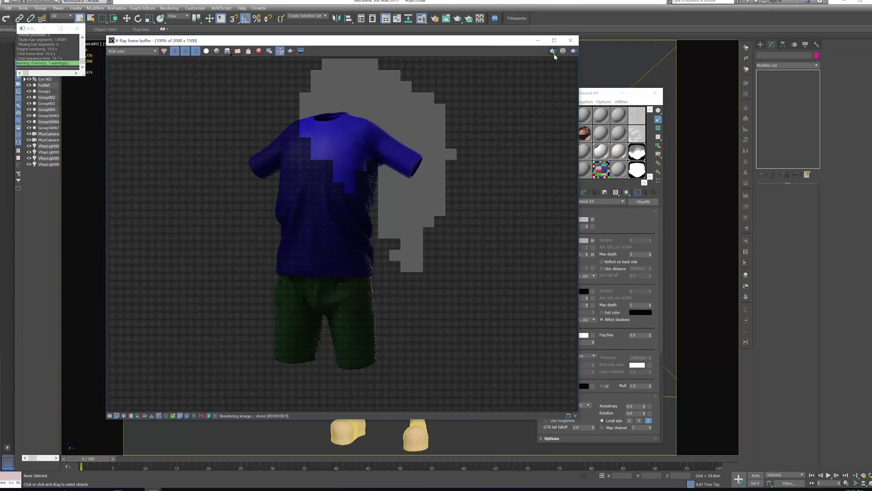
left_click(552, 52)
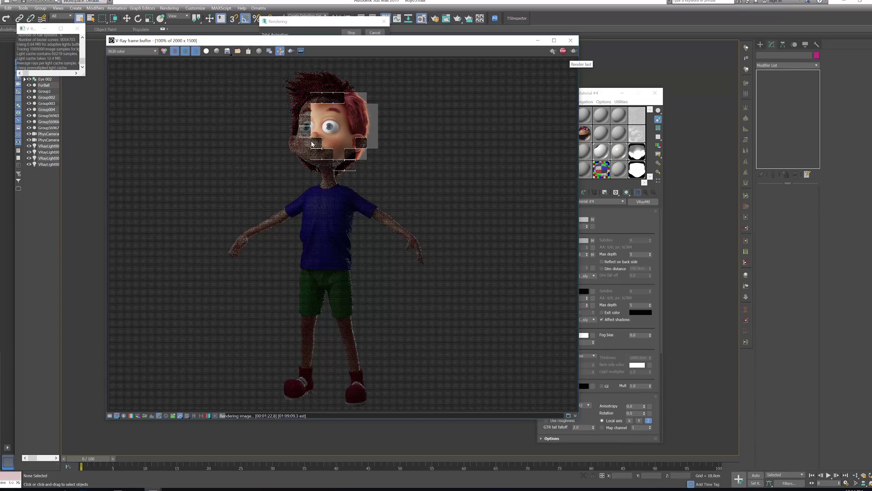
- Examine the boy's face, hair and T-shirt up close in the frame buffer while the full-character render progresses
scroll(312, 145, "up", 2)
scroll(291, 216, "down", 3)
scroll(322, 198, "up", 3)
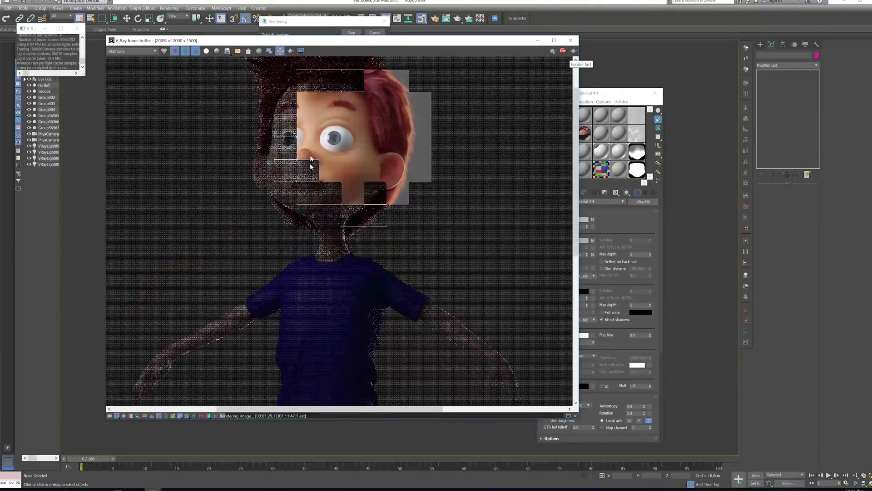
scroll(297, 146, "down", 5)
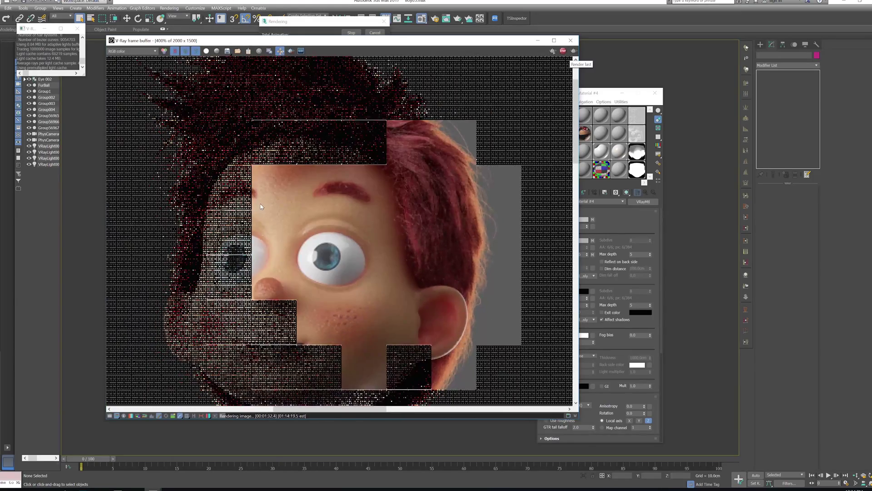
scroll(263, 204, "up", 1)
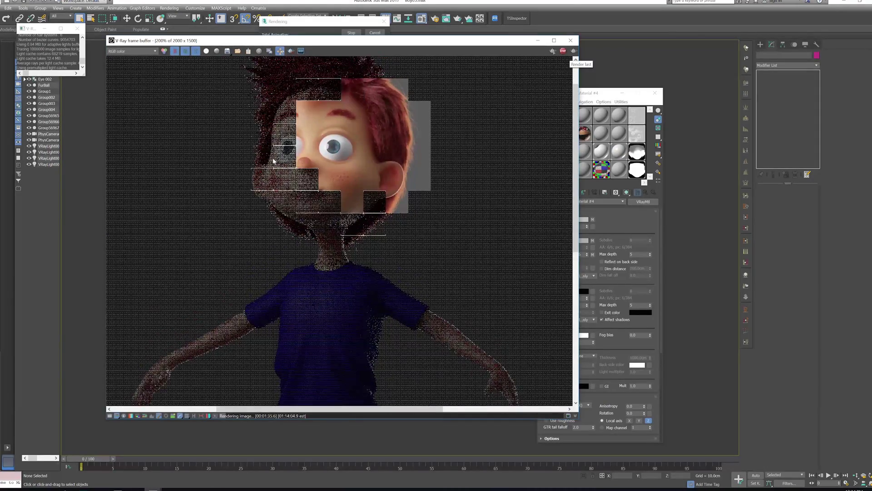
scroll(269, 200, "up", 1)
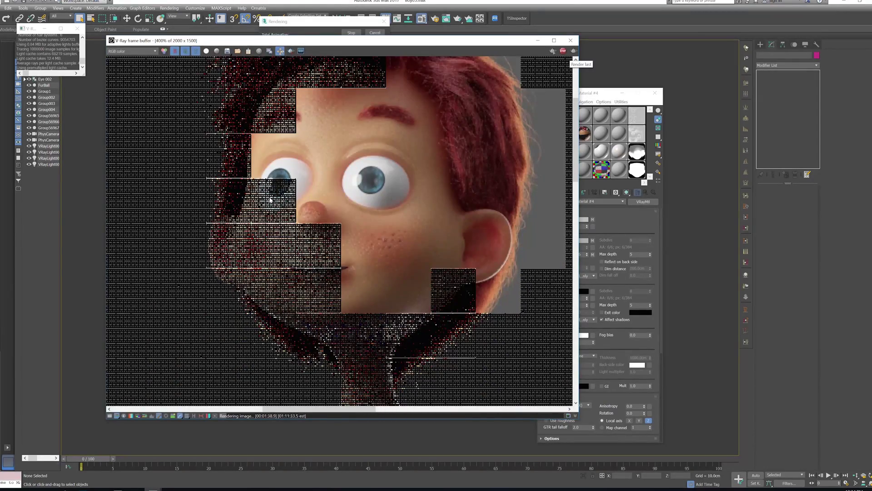
scroll(270, 200, "down", 1)
middle_click_drag(269, 200, 338, 200)
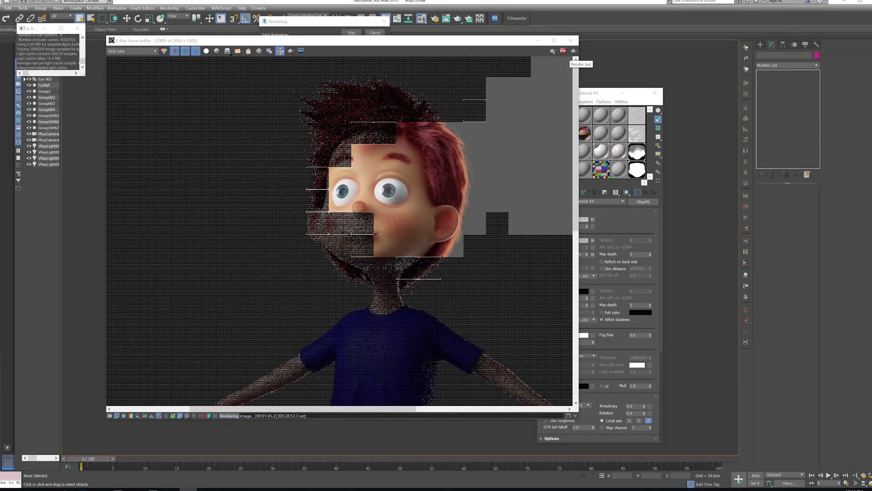